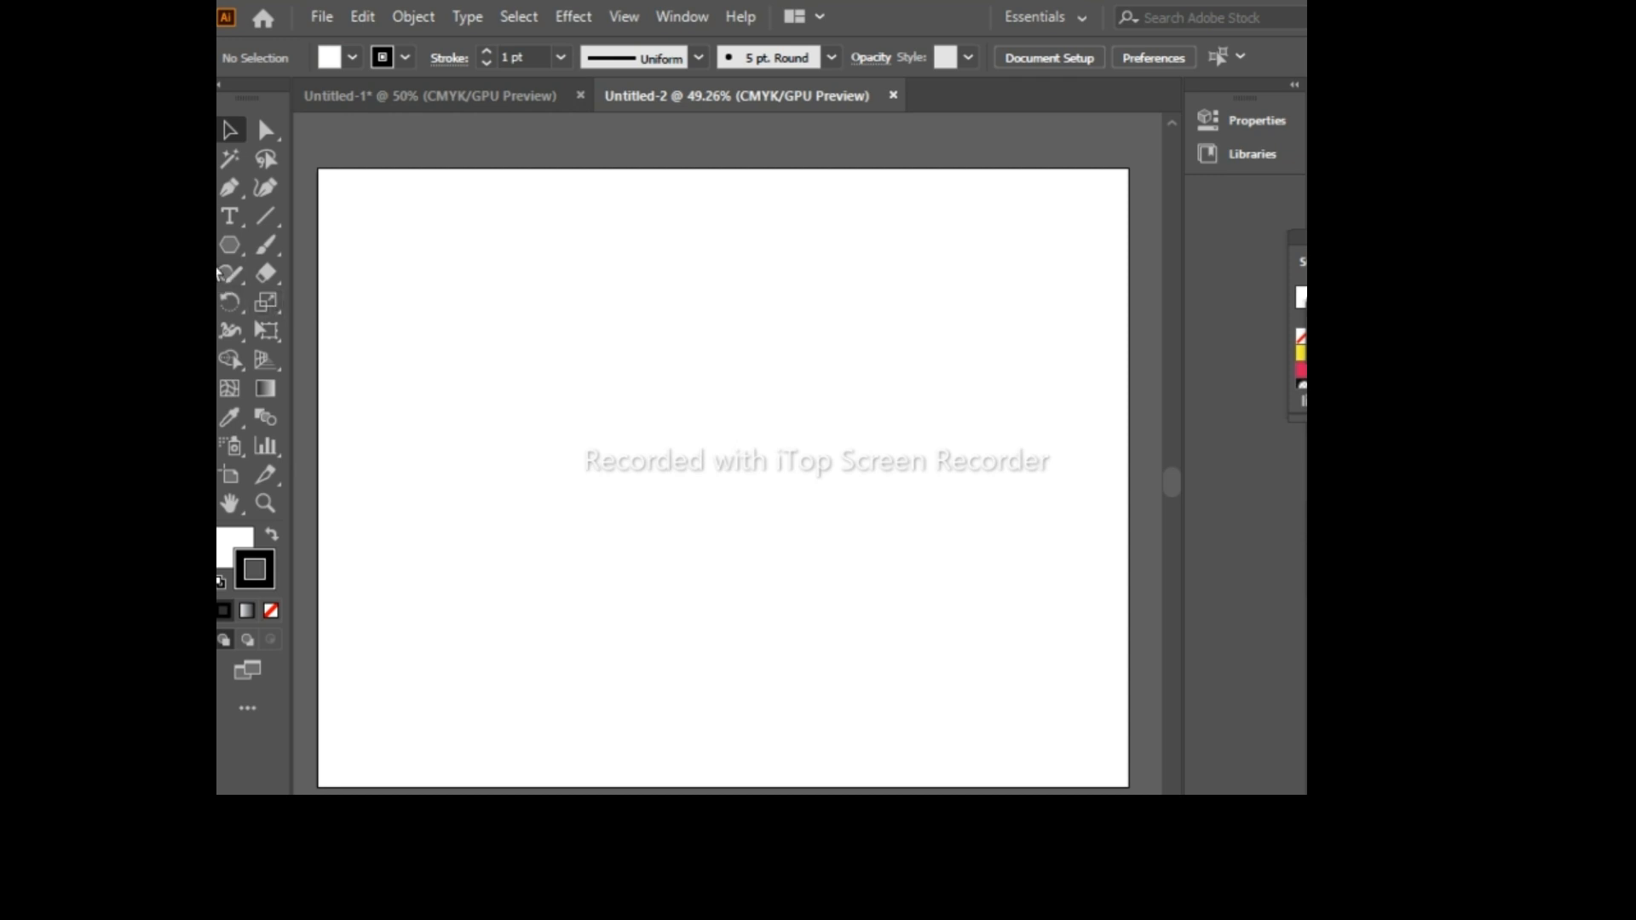
Step: Create a six-sided polygon with a 50 px radius on the artboard
{"action": "left_click", "coordinate": [220, 246]}
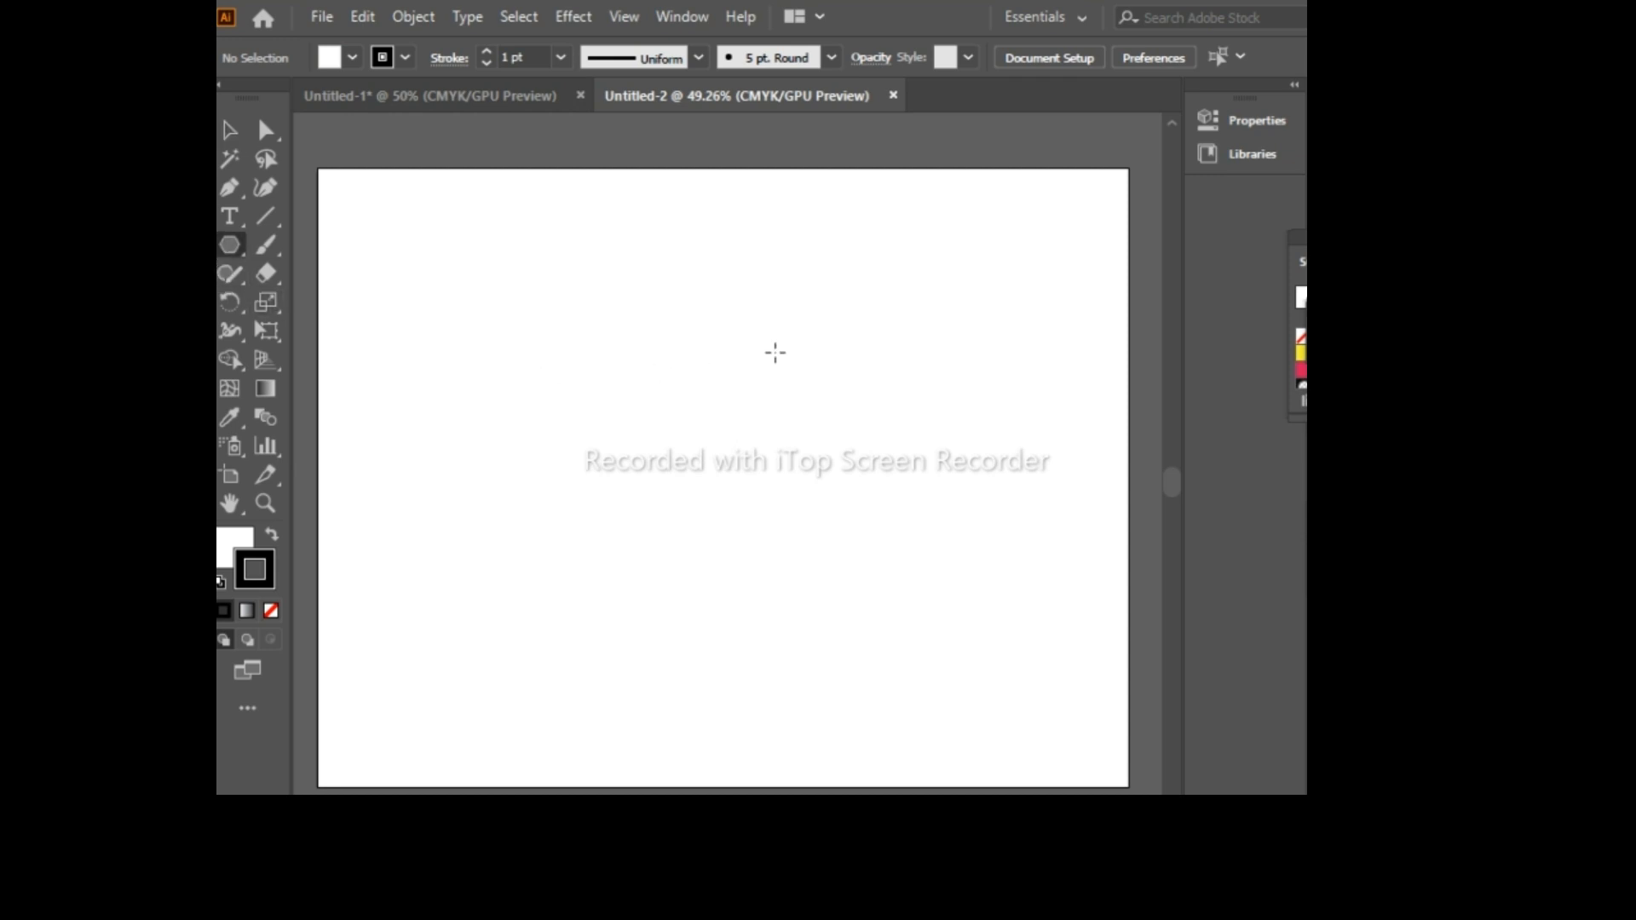
{"action": "left_click", "coordinate": [720, 362]}
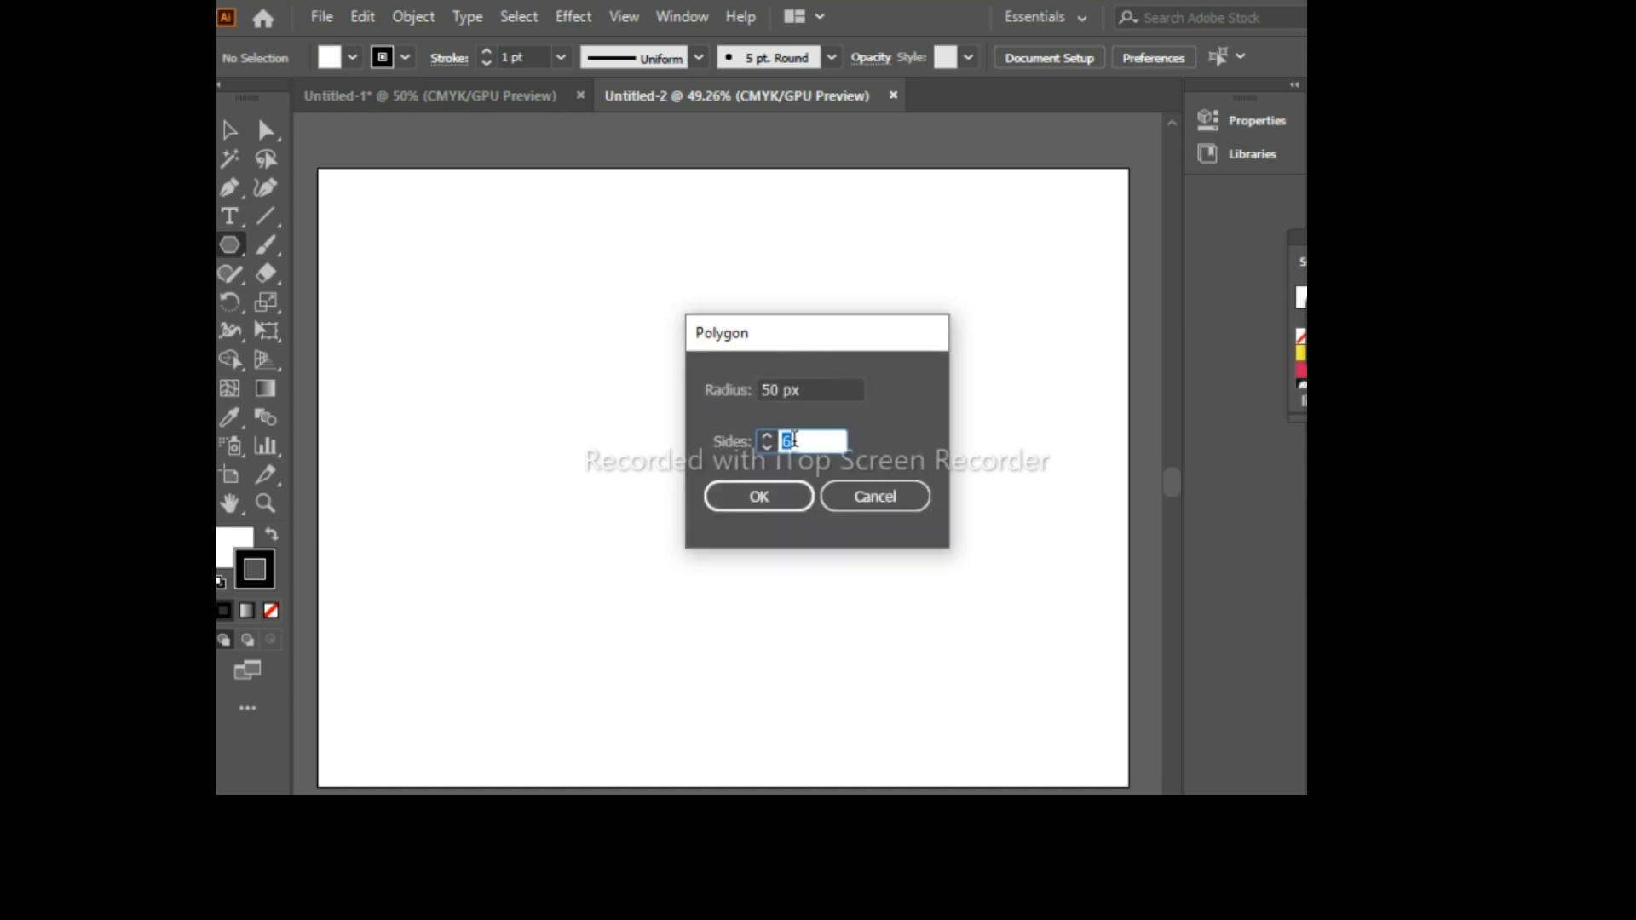
{"action": "left_click", "coordinate": [752, 513]}
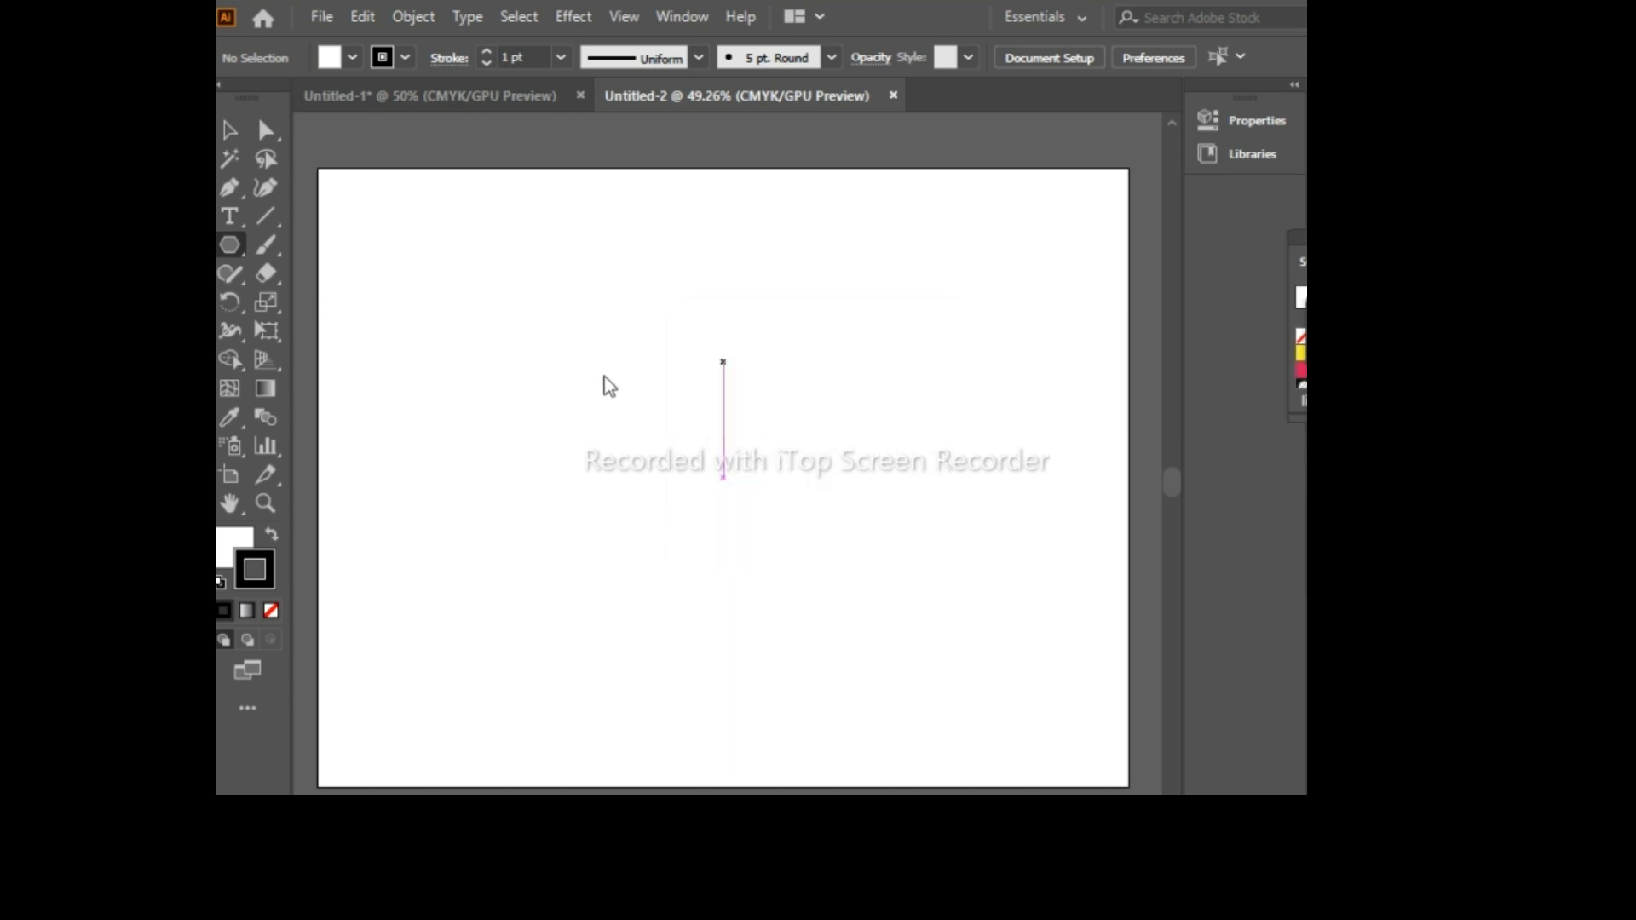
Step: Enlarge the hexagon proportionally with Free Transform to roughly three quarters of the artboard's width
{"action": "left_click", "coordinate": [266, 331]}
{"action": "mouse_move", "coordinate": [764, 331]}
{"action": "left_mouse_down"}
{"action": "mouse_move", "coordinate": [884, 299]}
{"action": "mouse_move", "coordinate": [1193, 333]}
{"action": "mouse_move", "coordinate": [1219, 253]}
{"action": "mouse_move", "coordinate": [1277, 353]}
{"action": "left_mouse_up"}
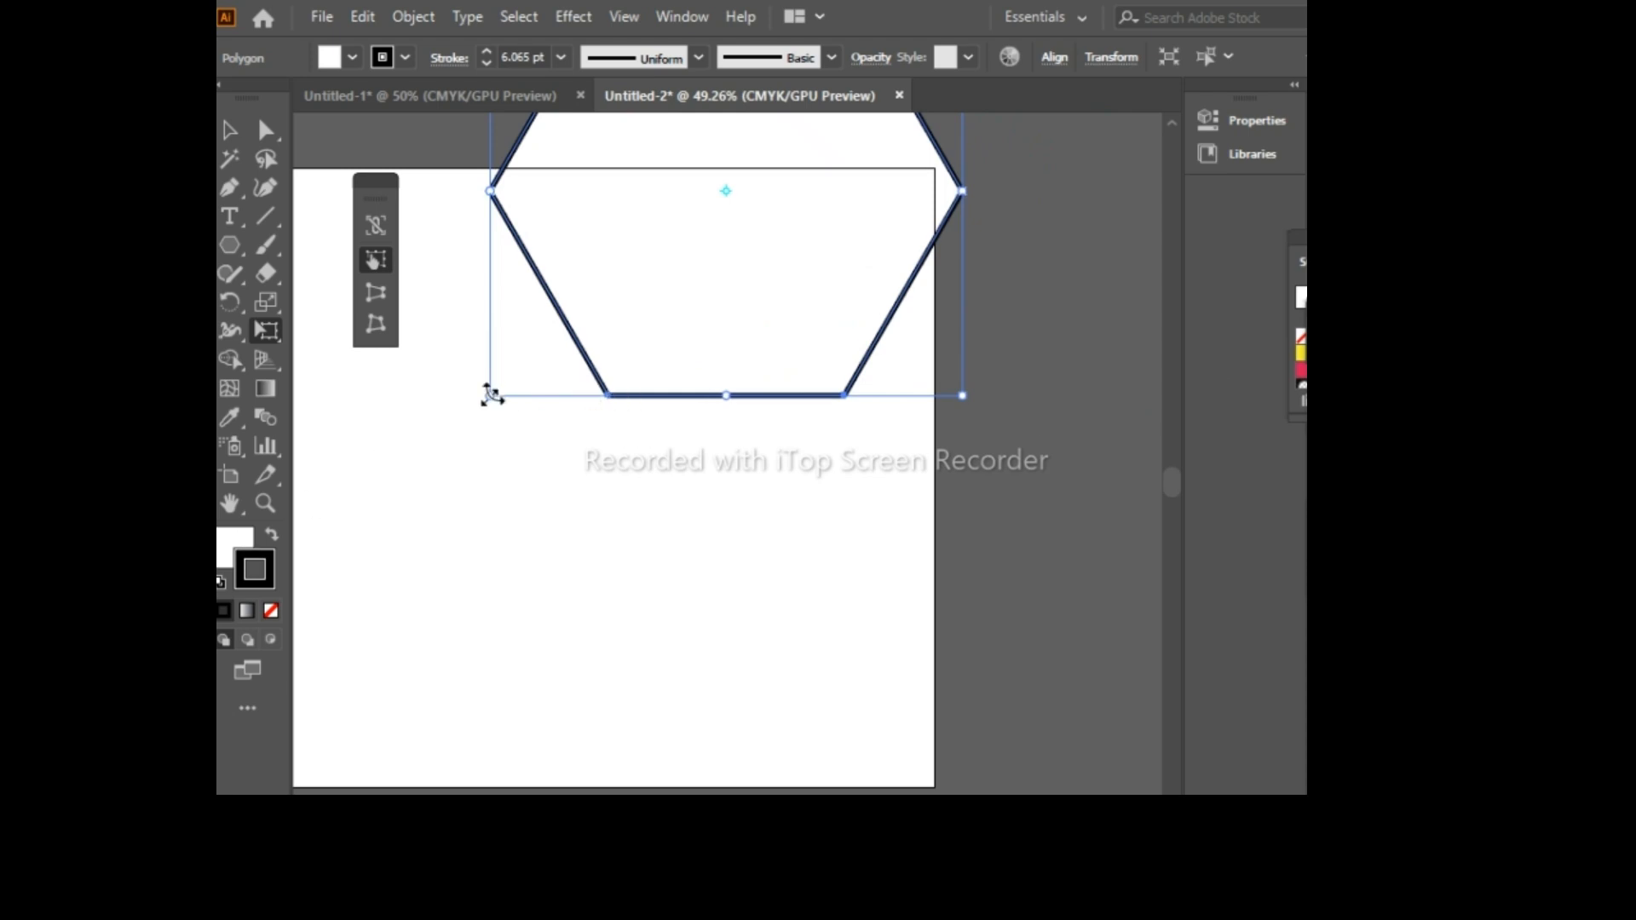
{"action": "left_click_drag", "start_coordinate": [491, 395], "coordinate": [435, 560]}
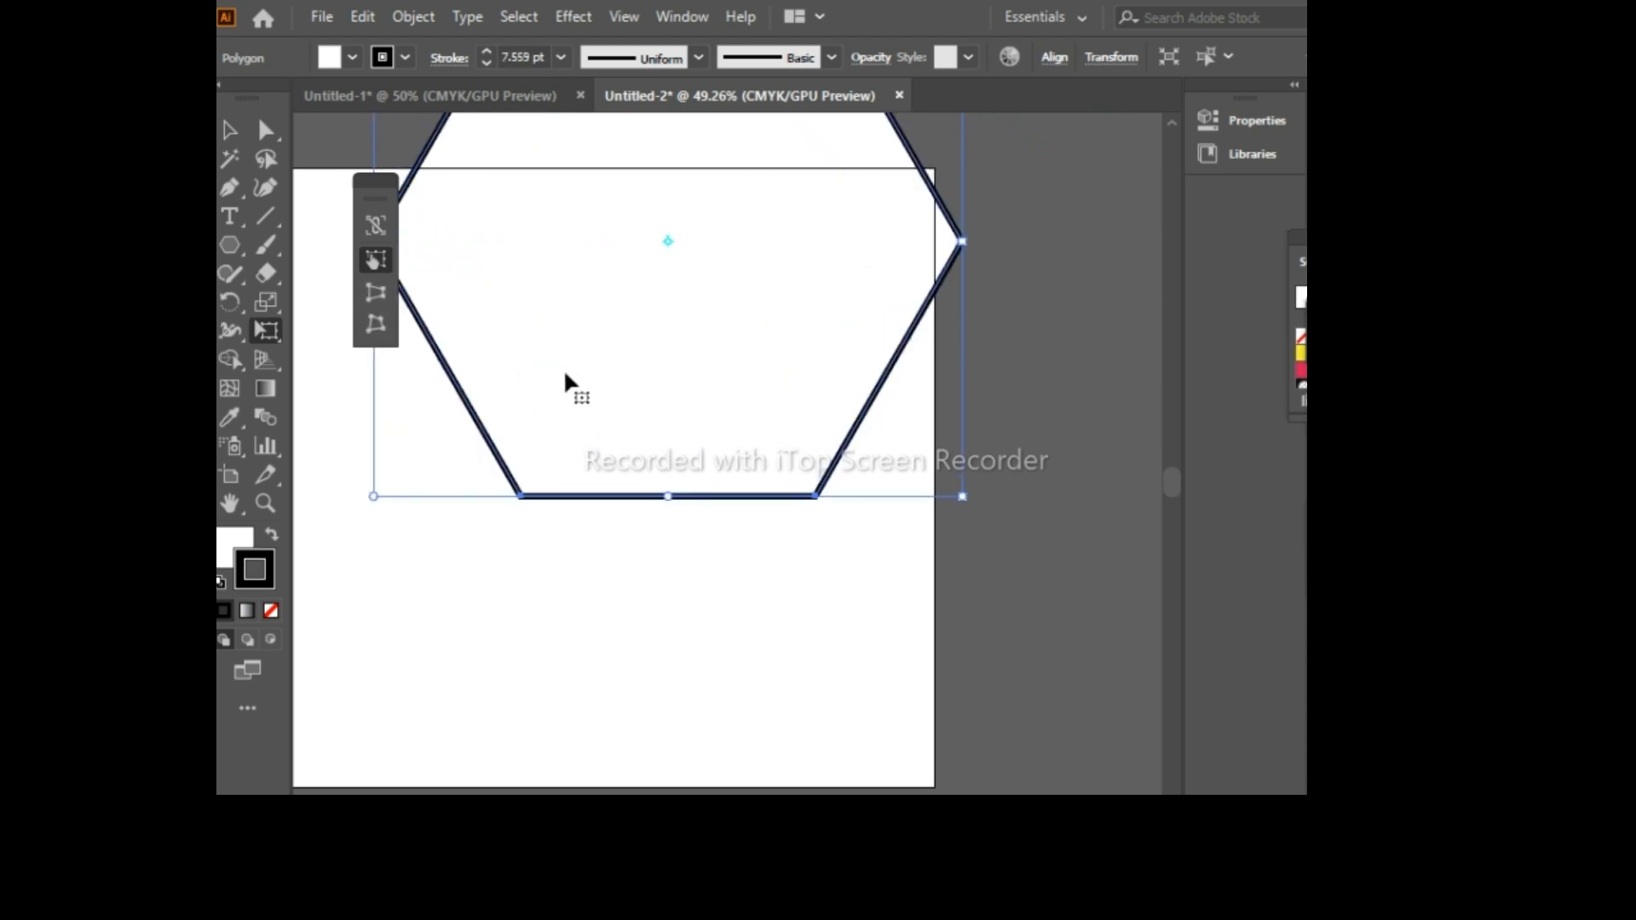
Step: Move the enlarged hexagon fully onto the artboard and set its stroke weight to 1 pt
{"action": "left_click", "coordinate": [230, 132]}
{"action": "left_click_drag", "start_coordinate": [631, 264], "coordinate": [690, 459]}
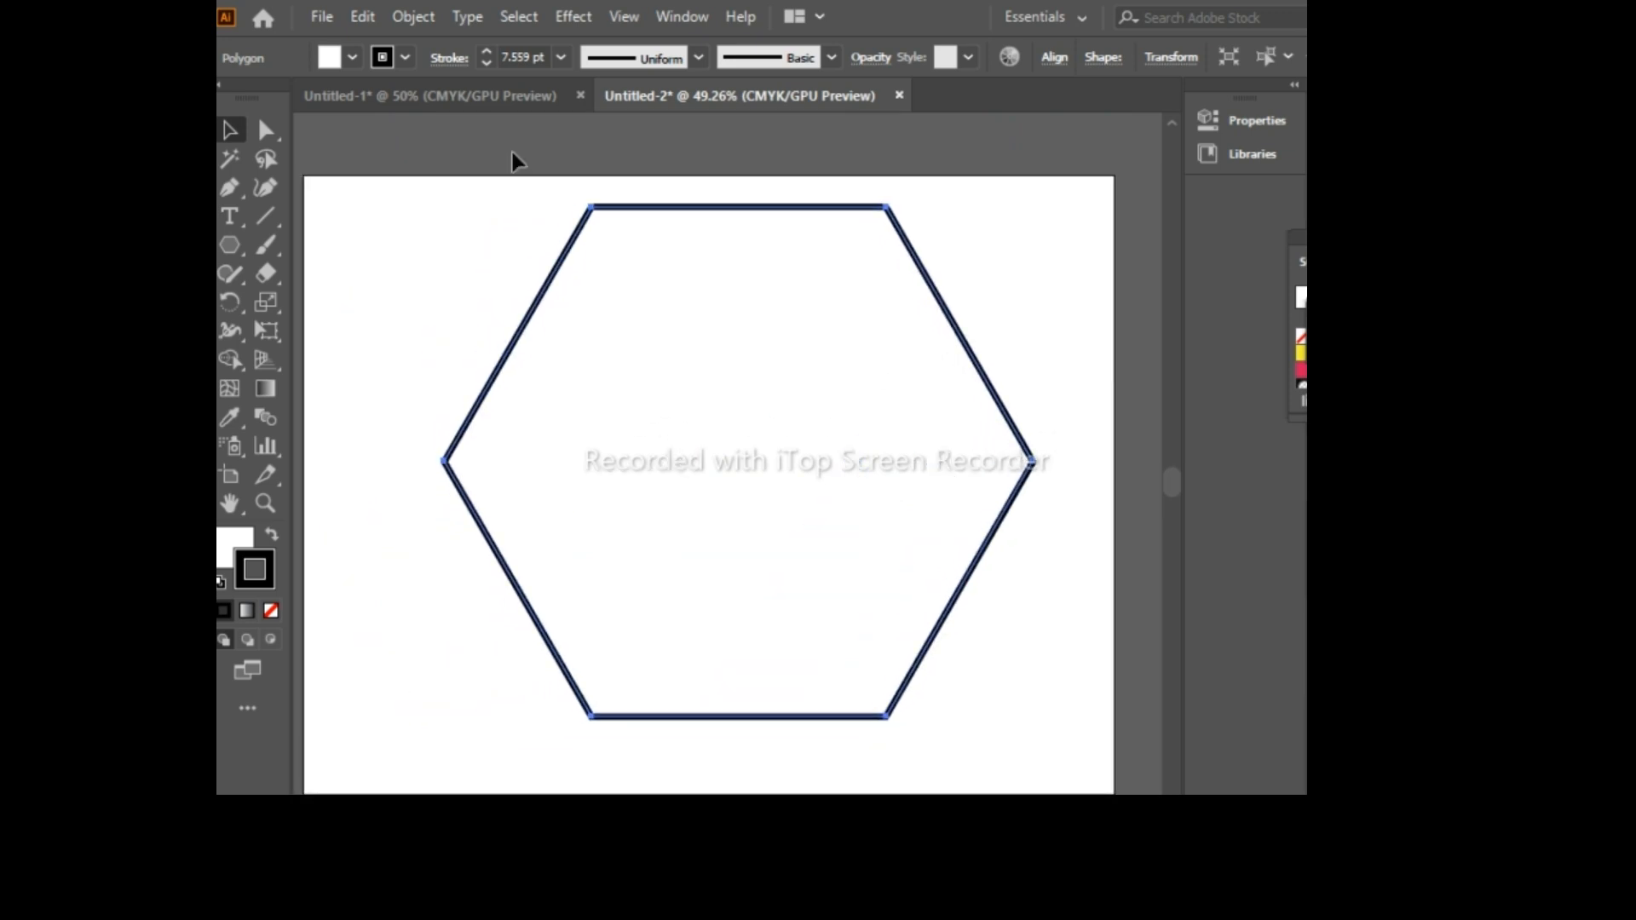
{"action": "left_click", "coordinate": [561, 57]}
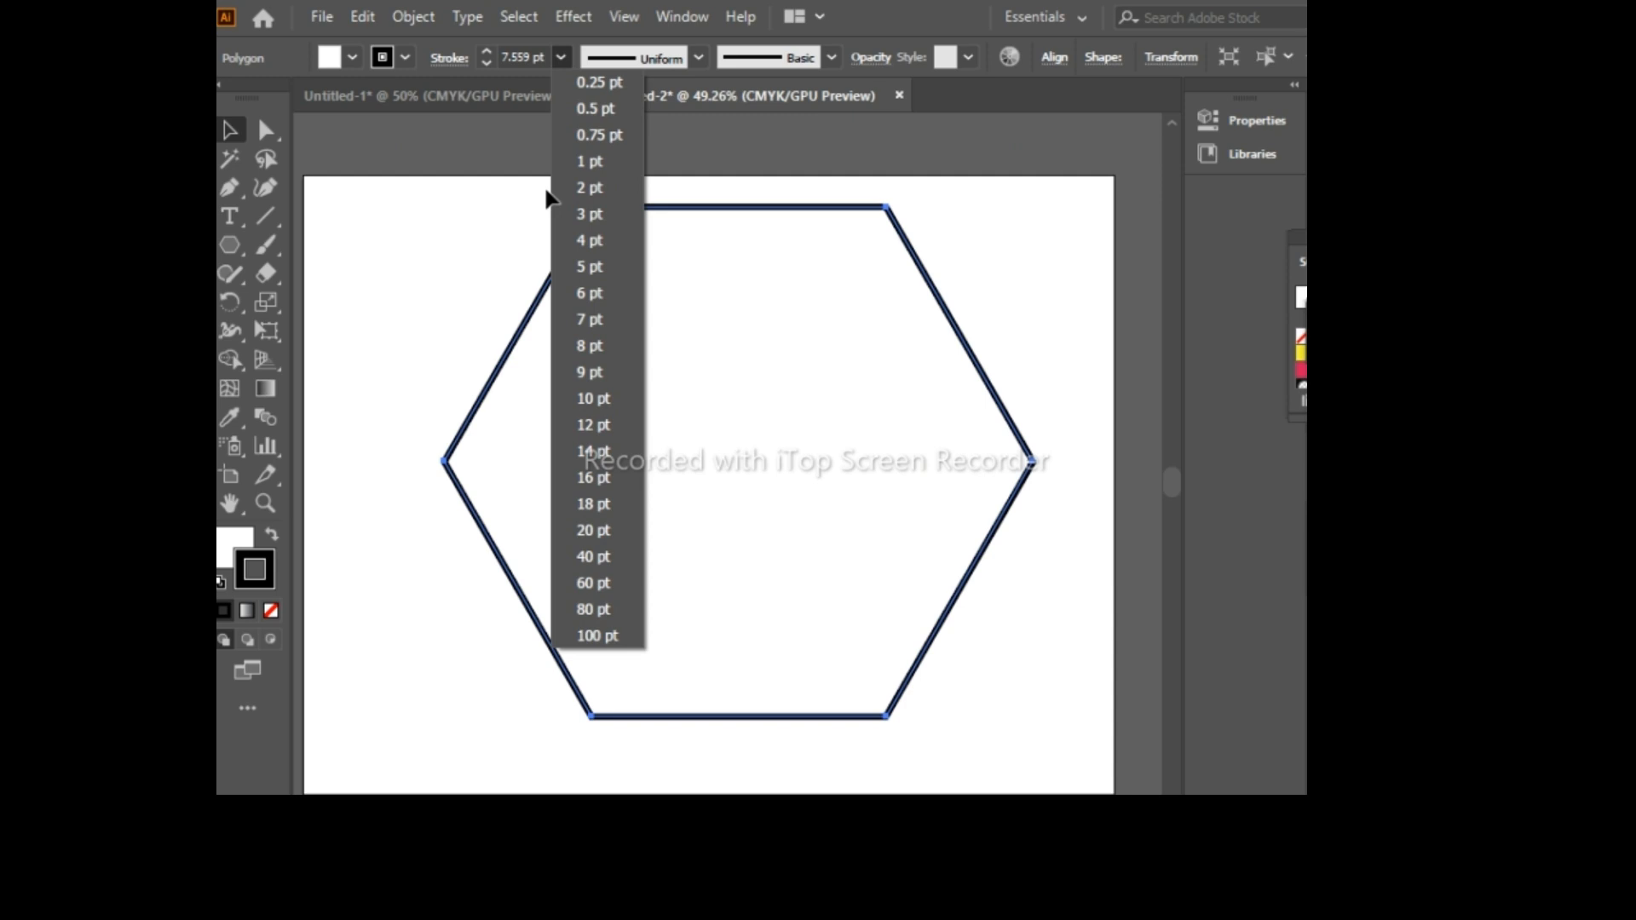
{"action": "left_click", "coordinate": [582, 162]}
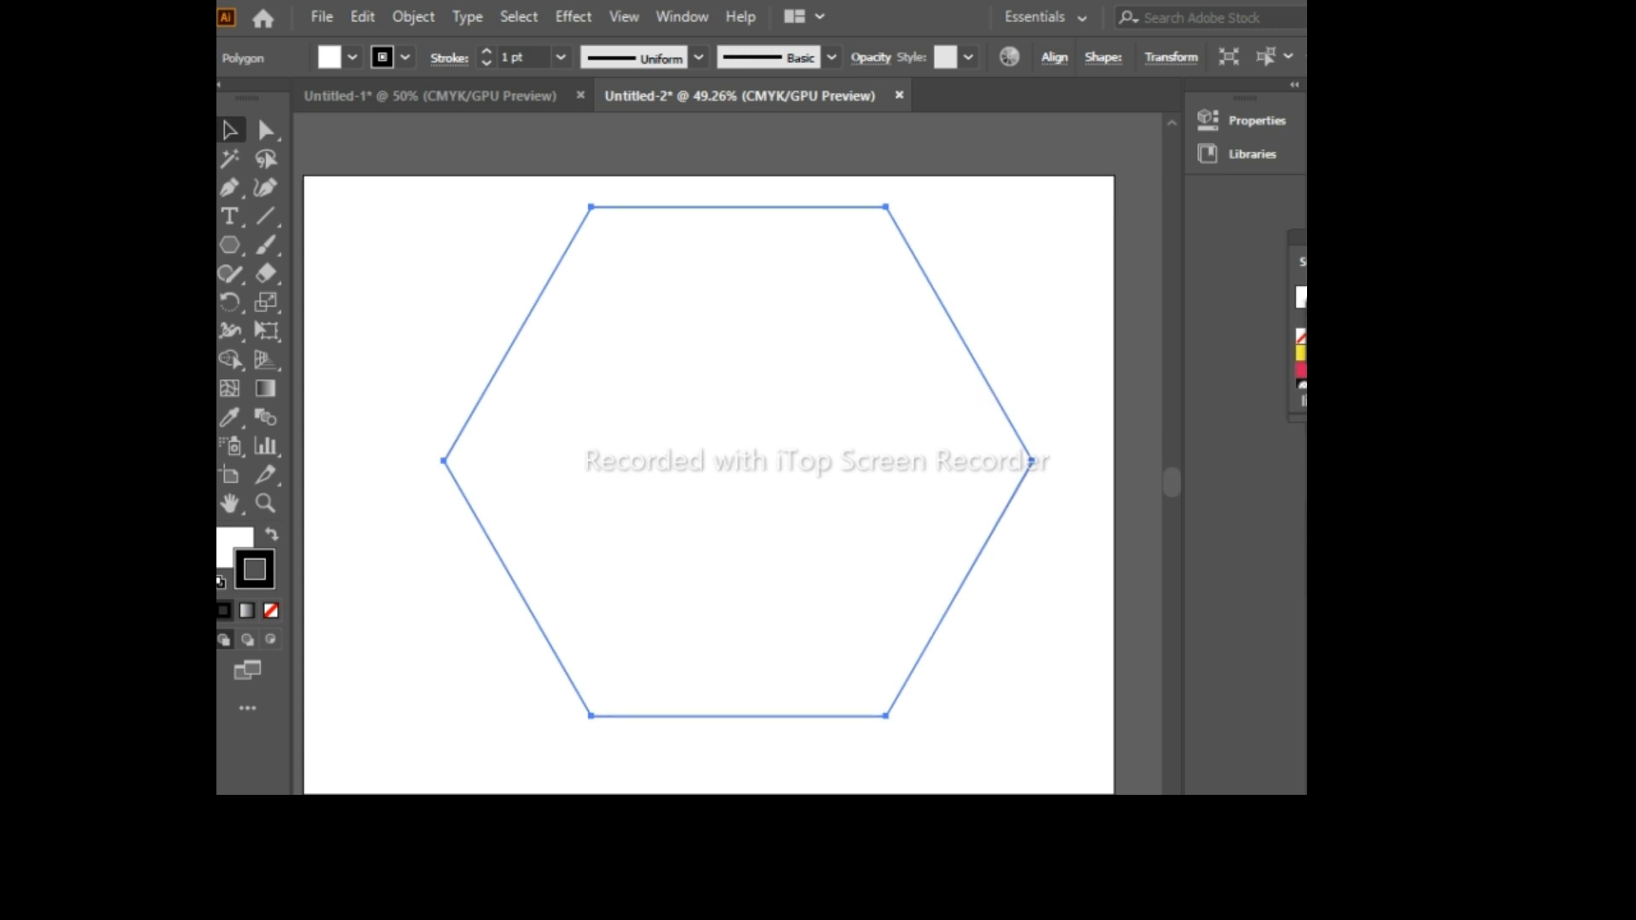
Step: Apply the White, Black gradient to the hexagon's stroke and recolour its white stop red and its black stop yellow
{"action": "key", "text": "ctrl+F9"}
{"action": "left_click", "coordinate": [1082, 575]}
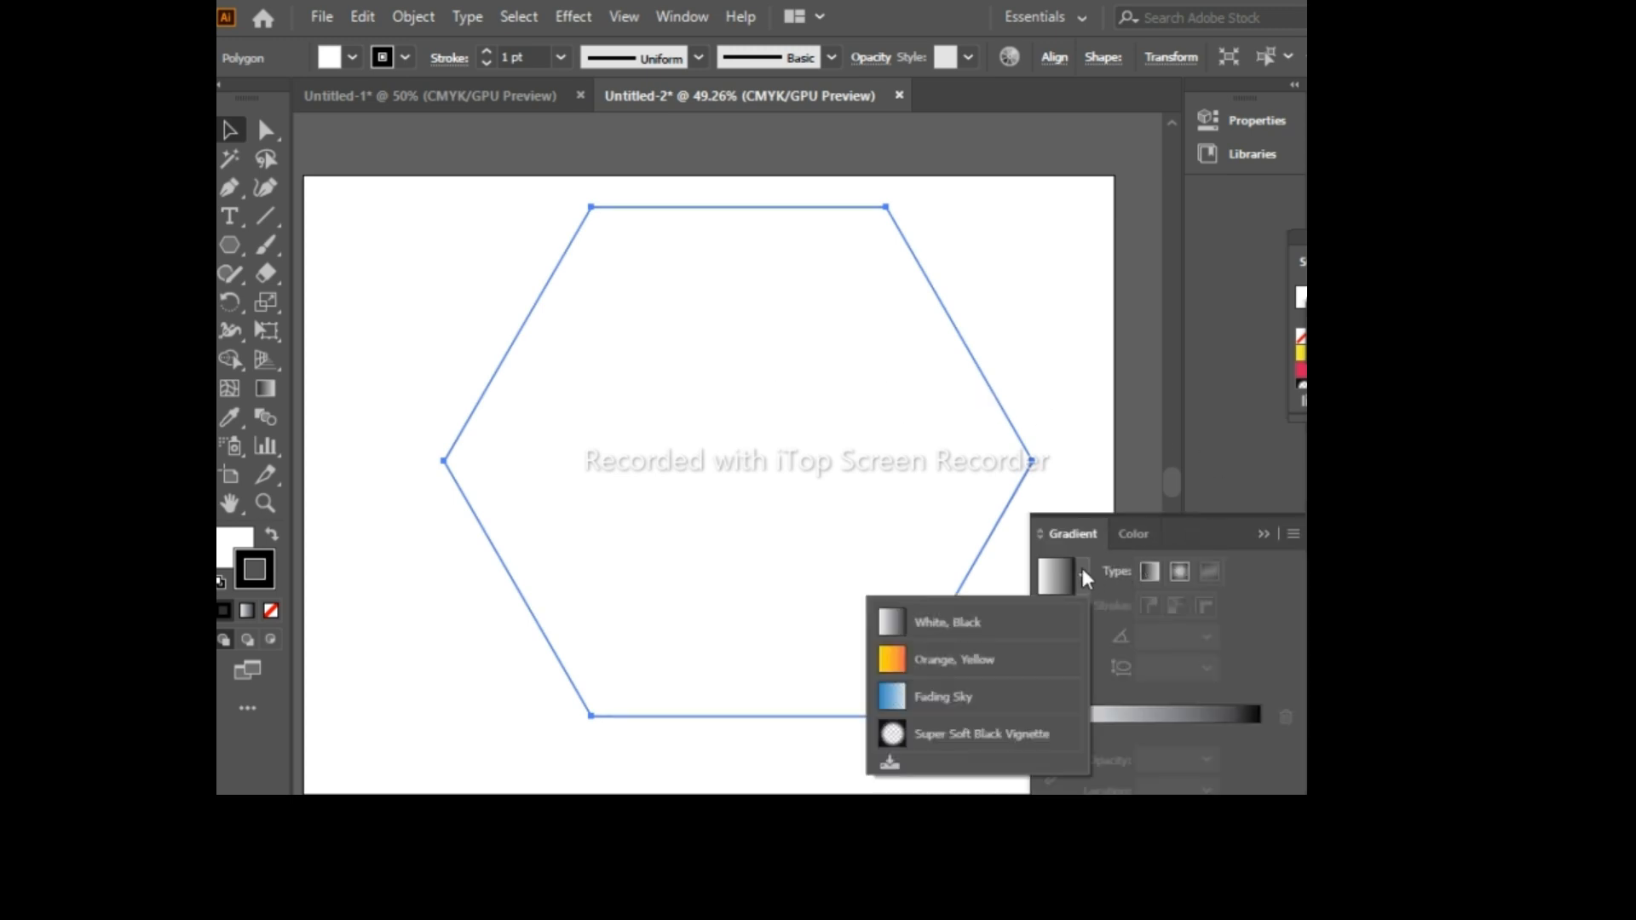
{"action": "left_click", "coordinate": [1030, 622]}
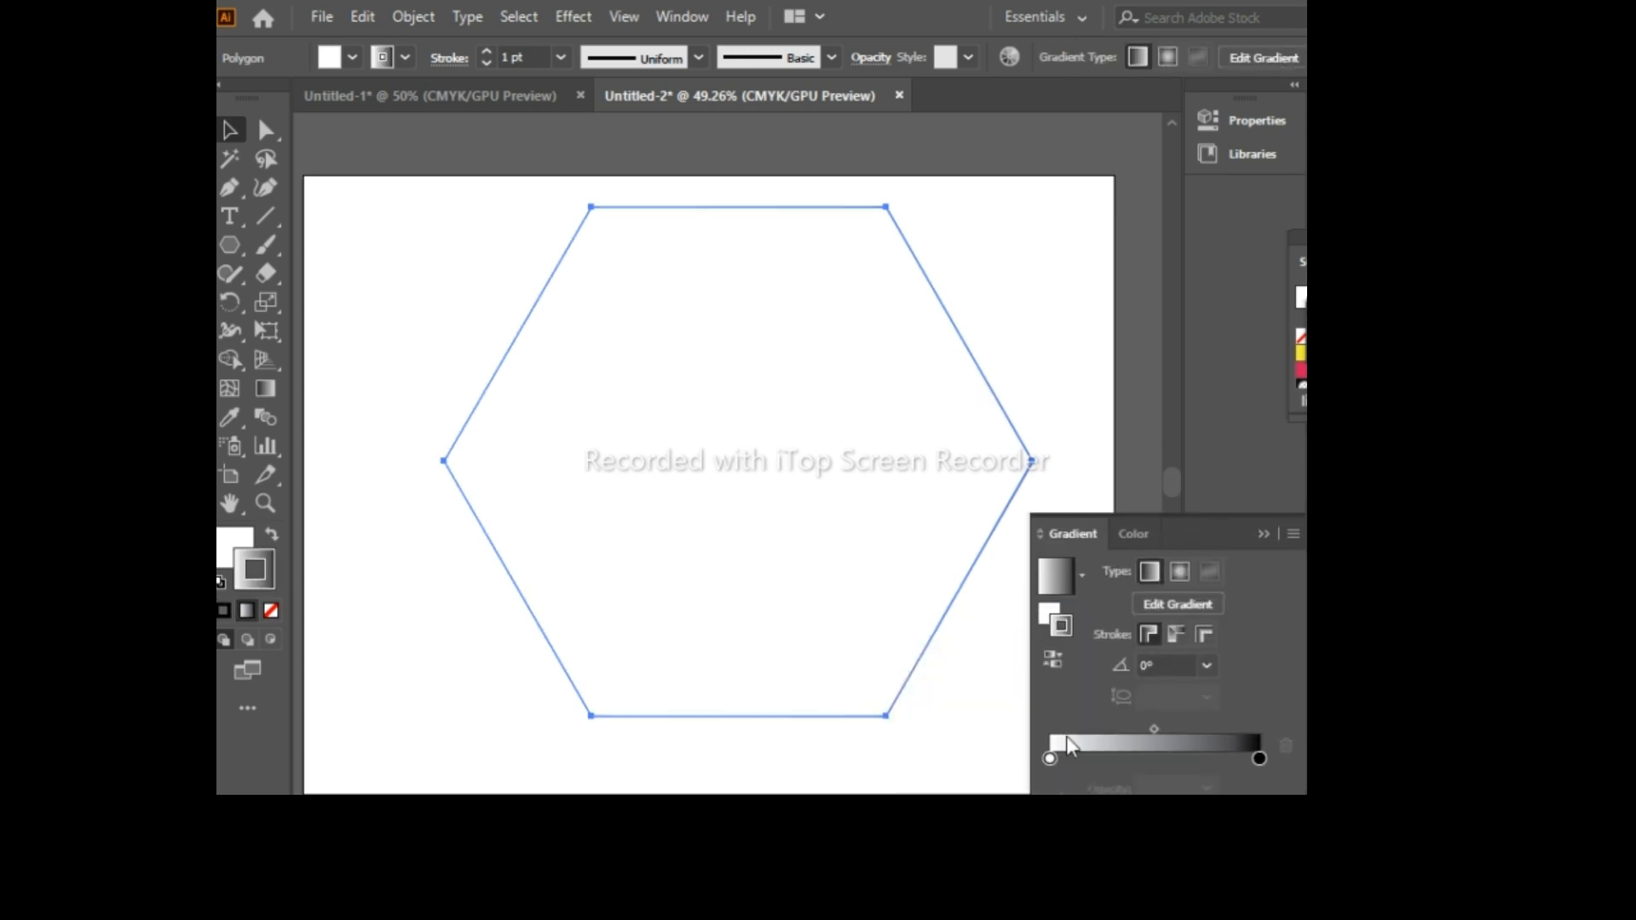
{"action": "double_click", "coordinate": [1050, 758]}
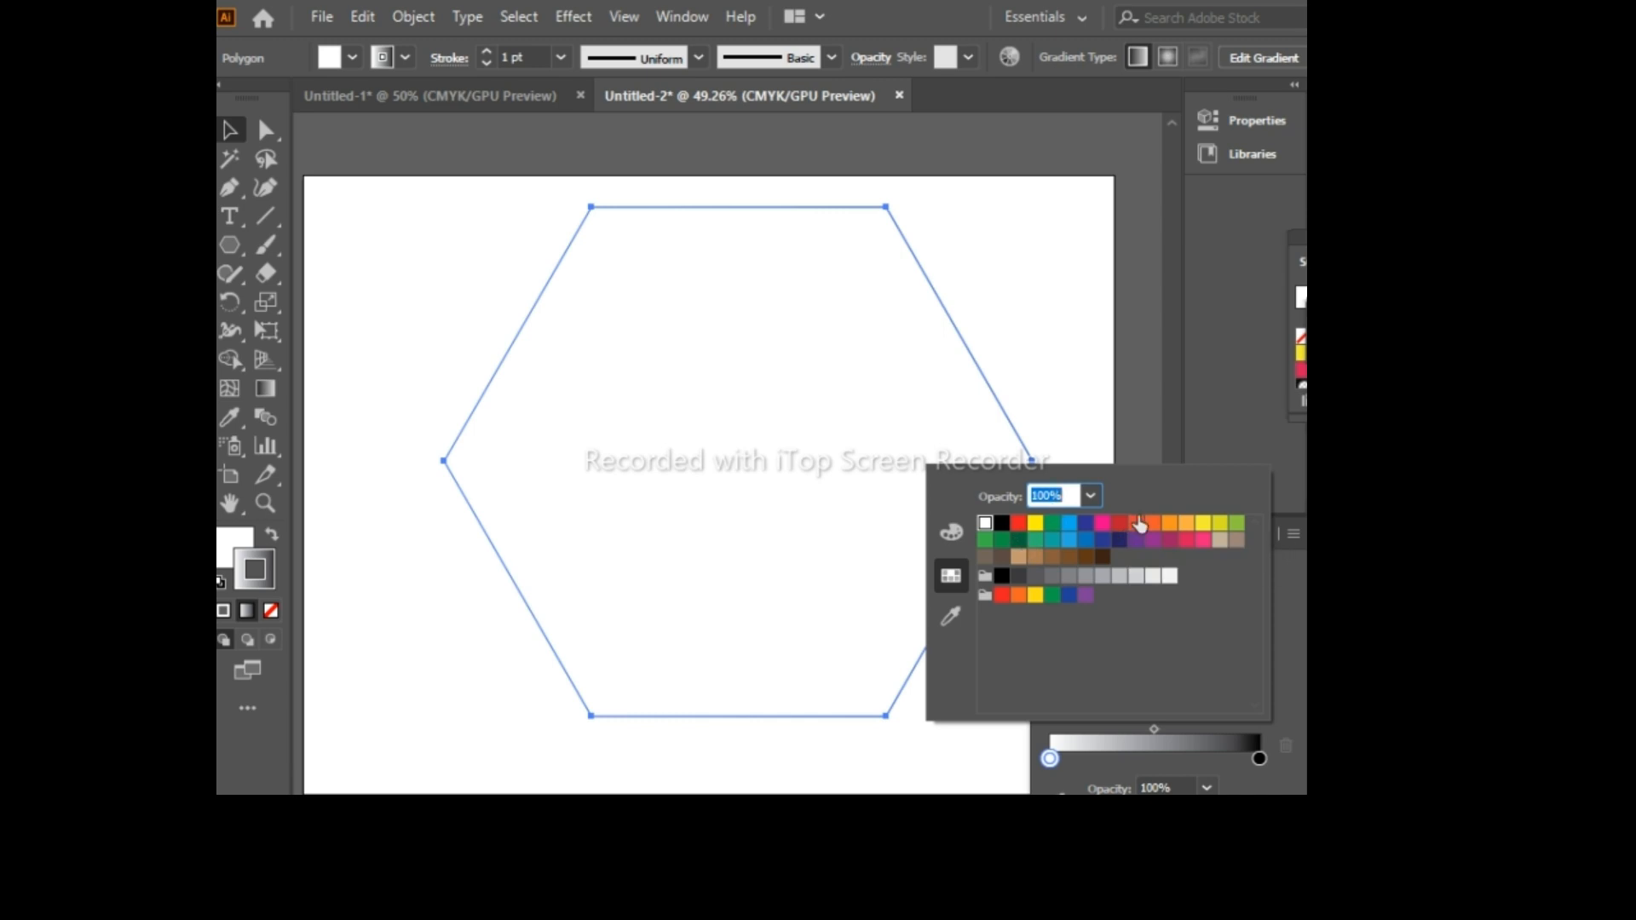
{"action": "left_click", "coordinate": [1018, 523]}
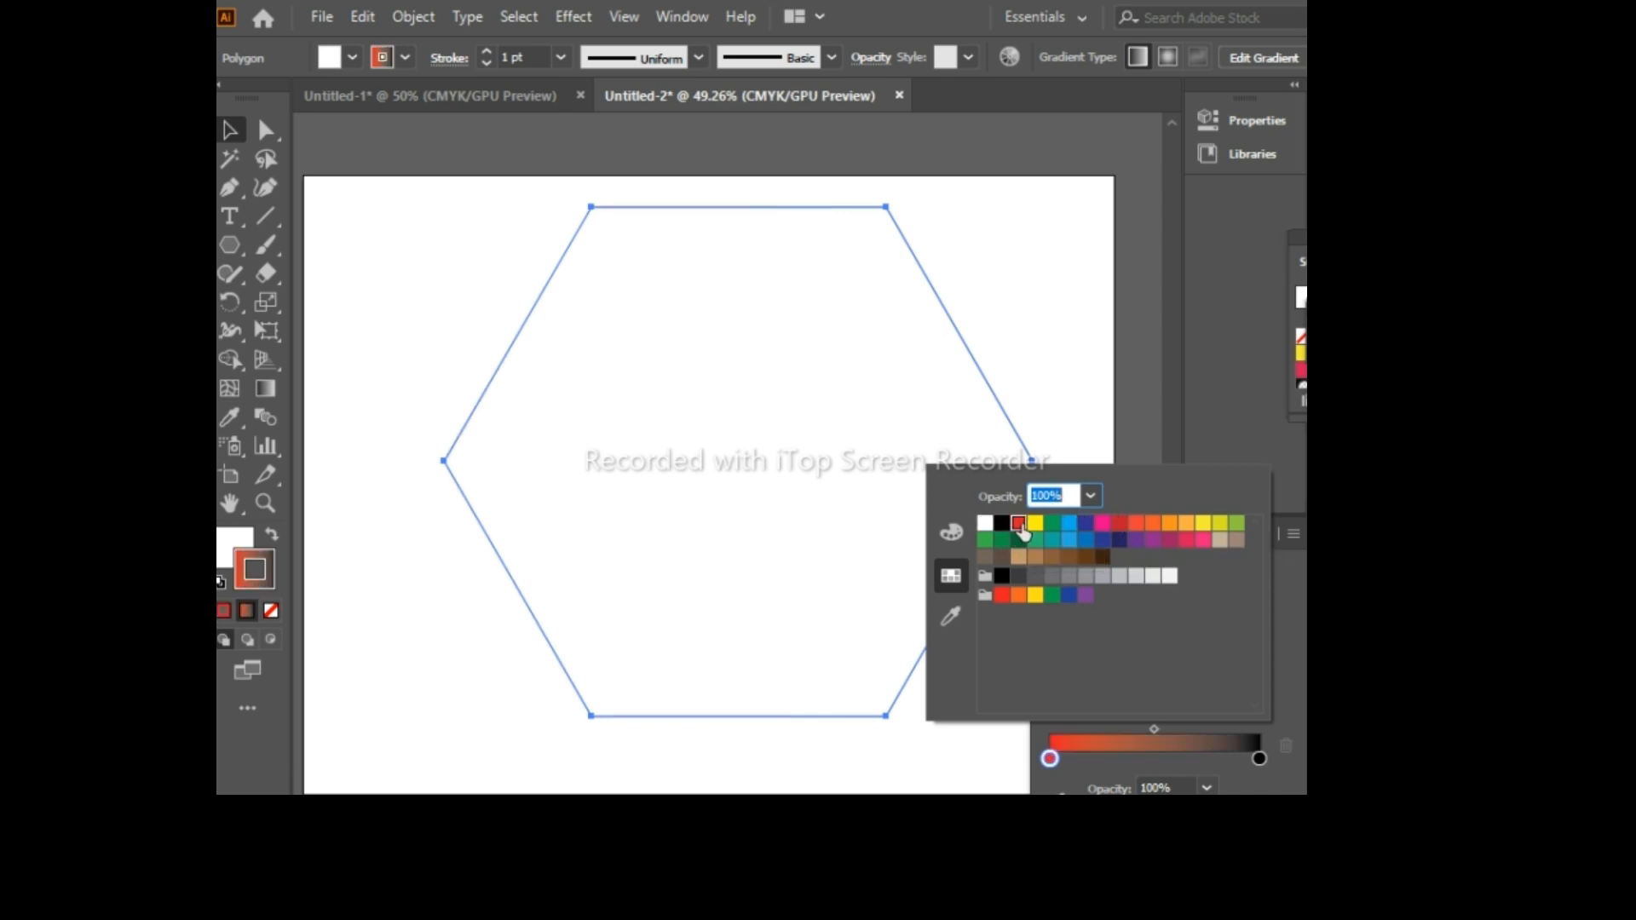
{"action": "double_click", "coordinate": [1257, 757]}
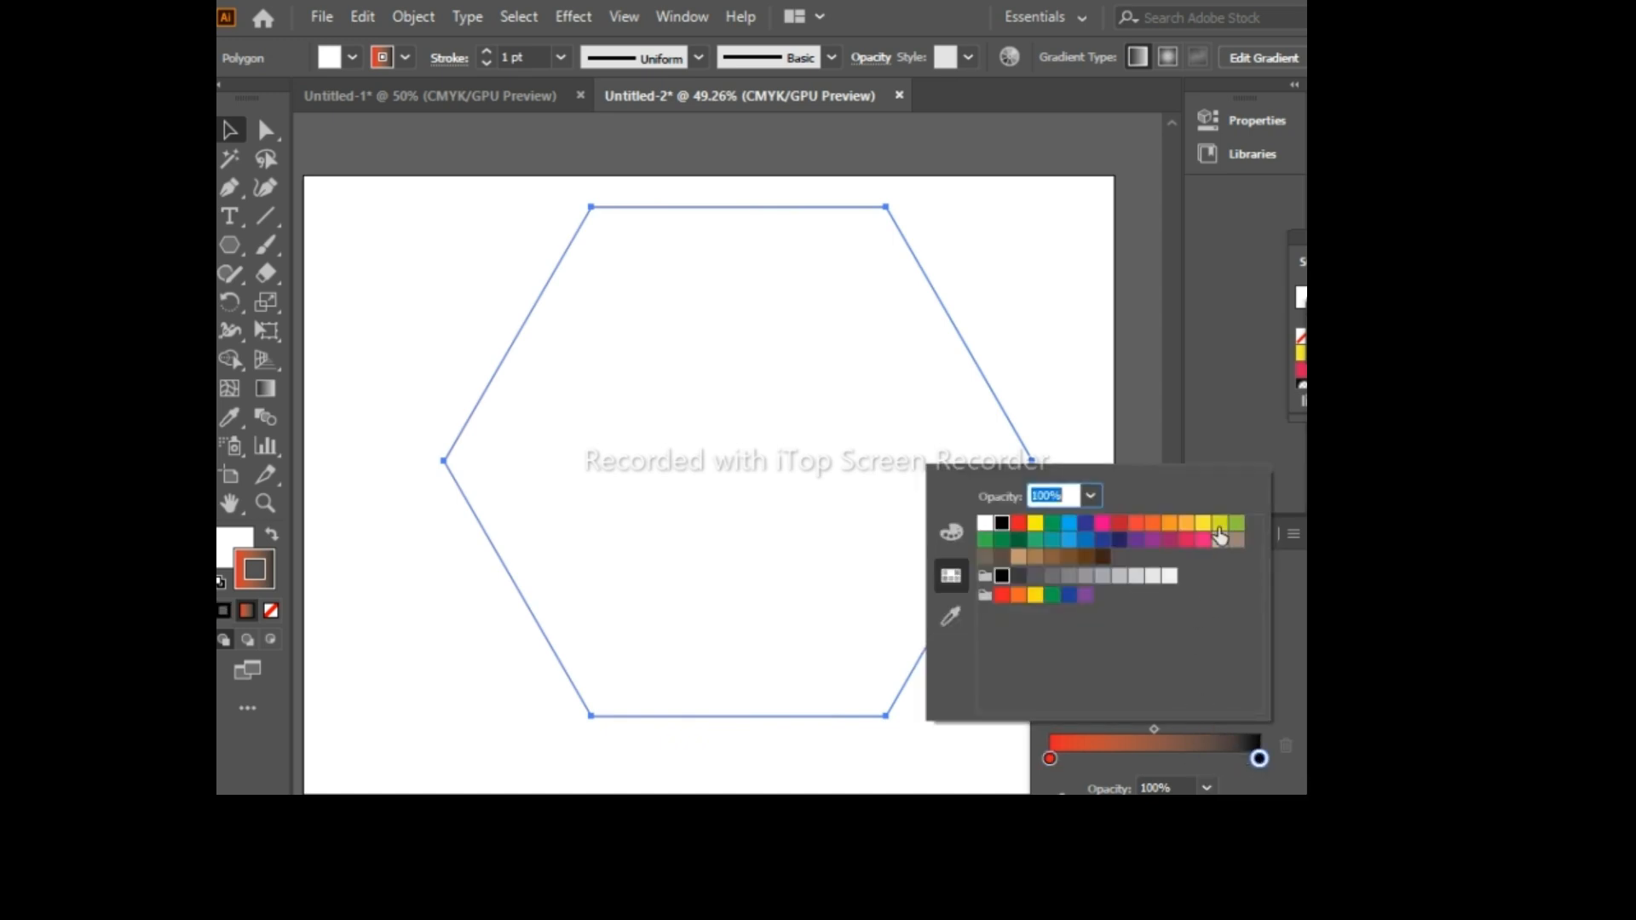
{"action": "left_click", "coordinate": [1204, 523]}
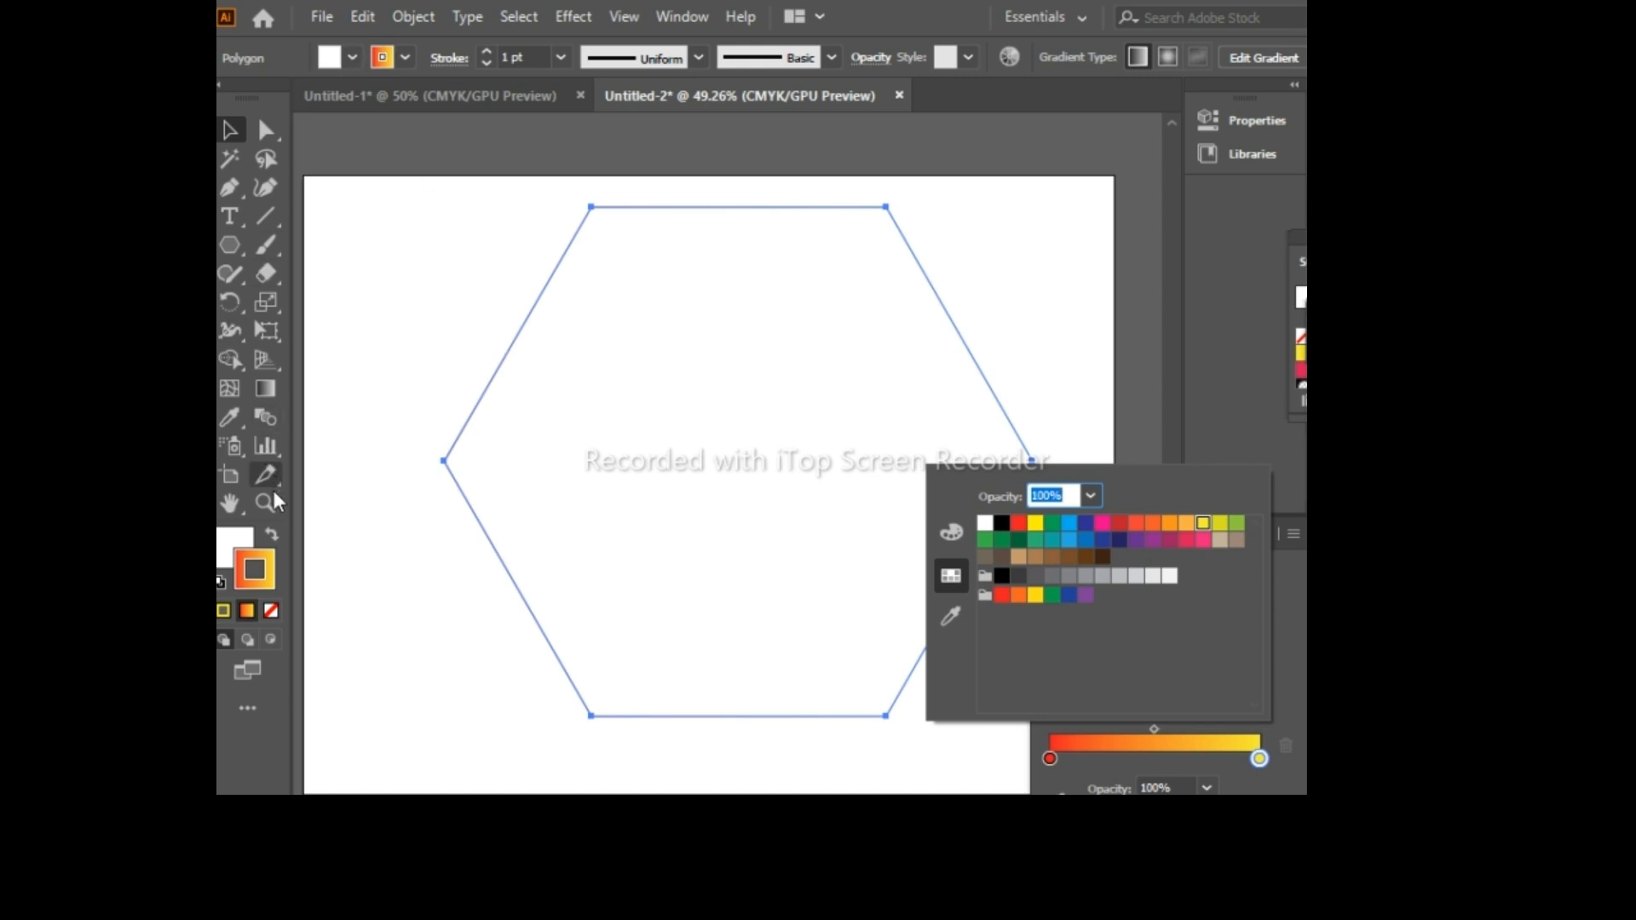
Step: Swap the hexagon's fill and stroke colours, and give the stroke a radial red-to-yellow gradient
{"action": "left_click", "coordinate": [270, 527]}
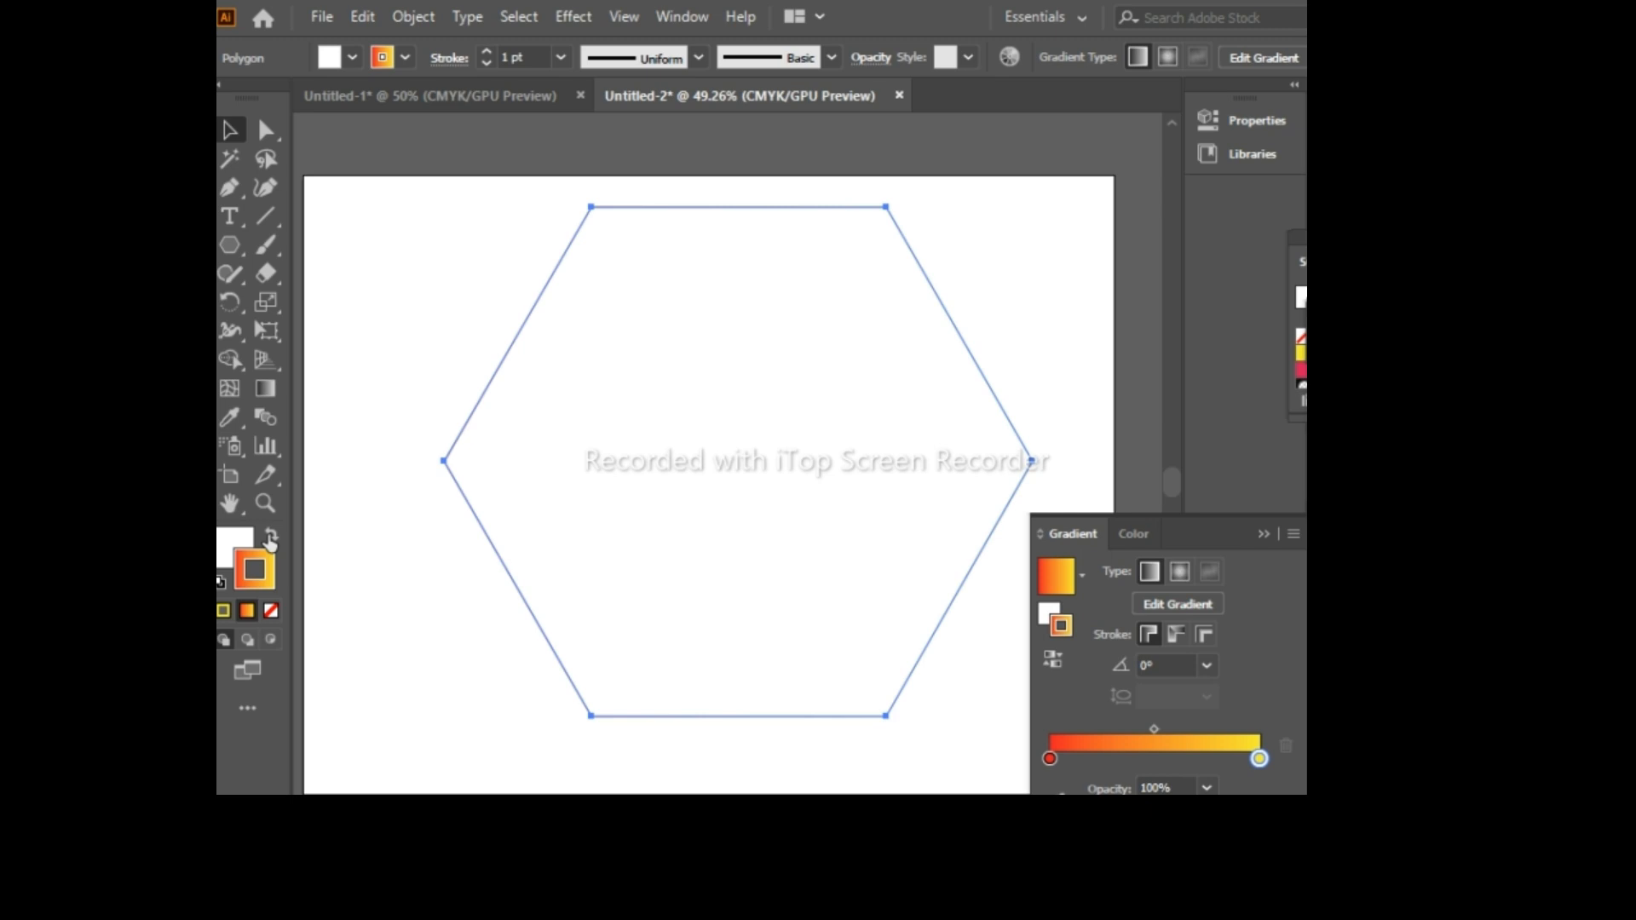
{"action": "left_click", "coordinate": [271, 537]}
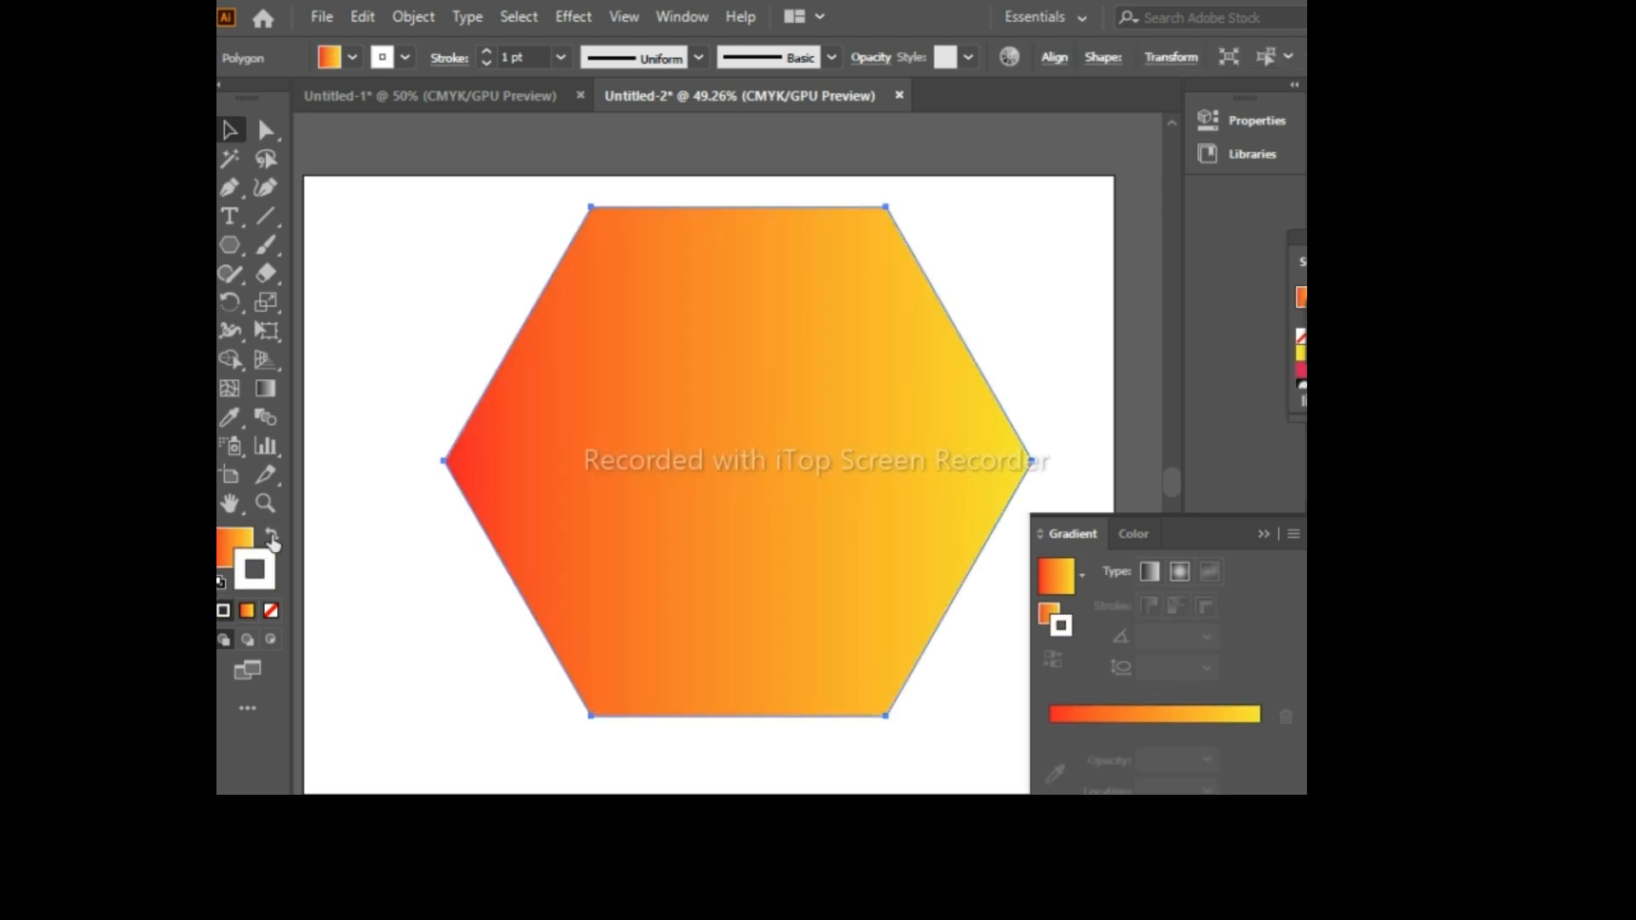
{"action": "left_click", "coordinate": [1171, 576]}
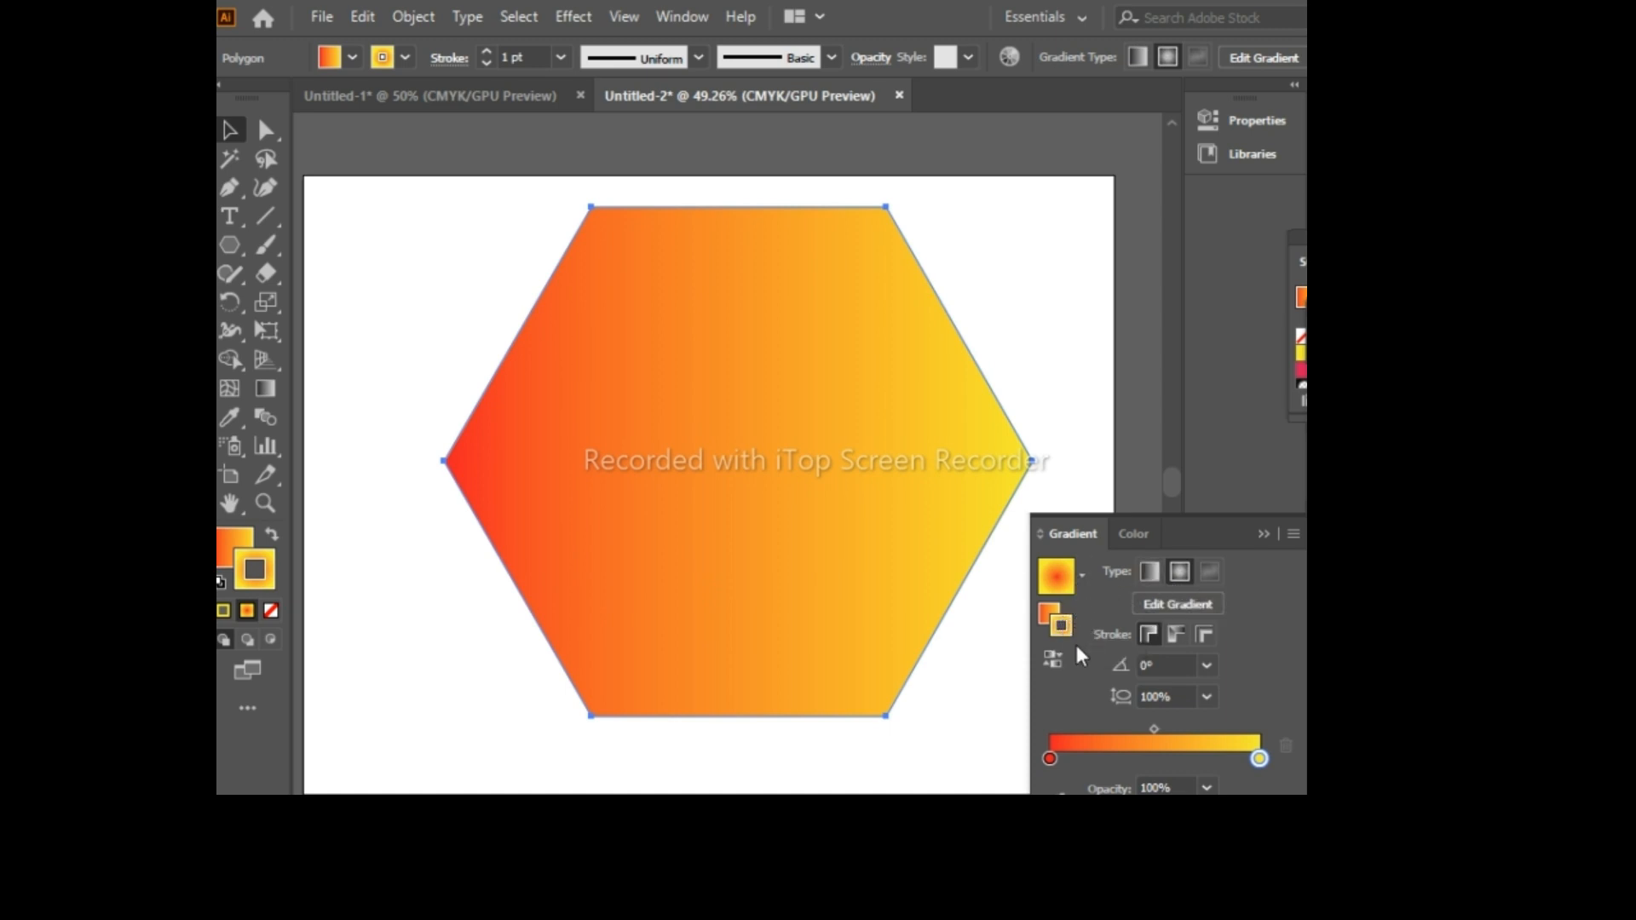
Step: Reverse the stroke's radial gradient and restore its original direction
{"action": "left_click", "coordinate": [1055, 660]}
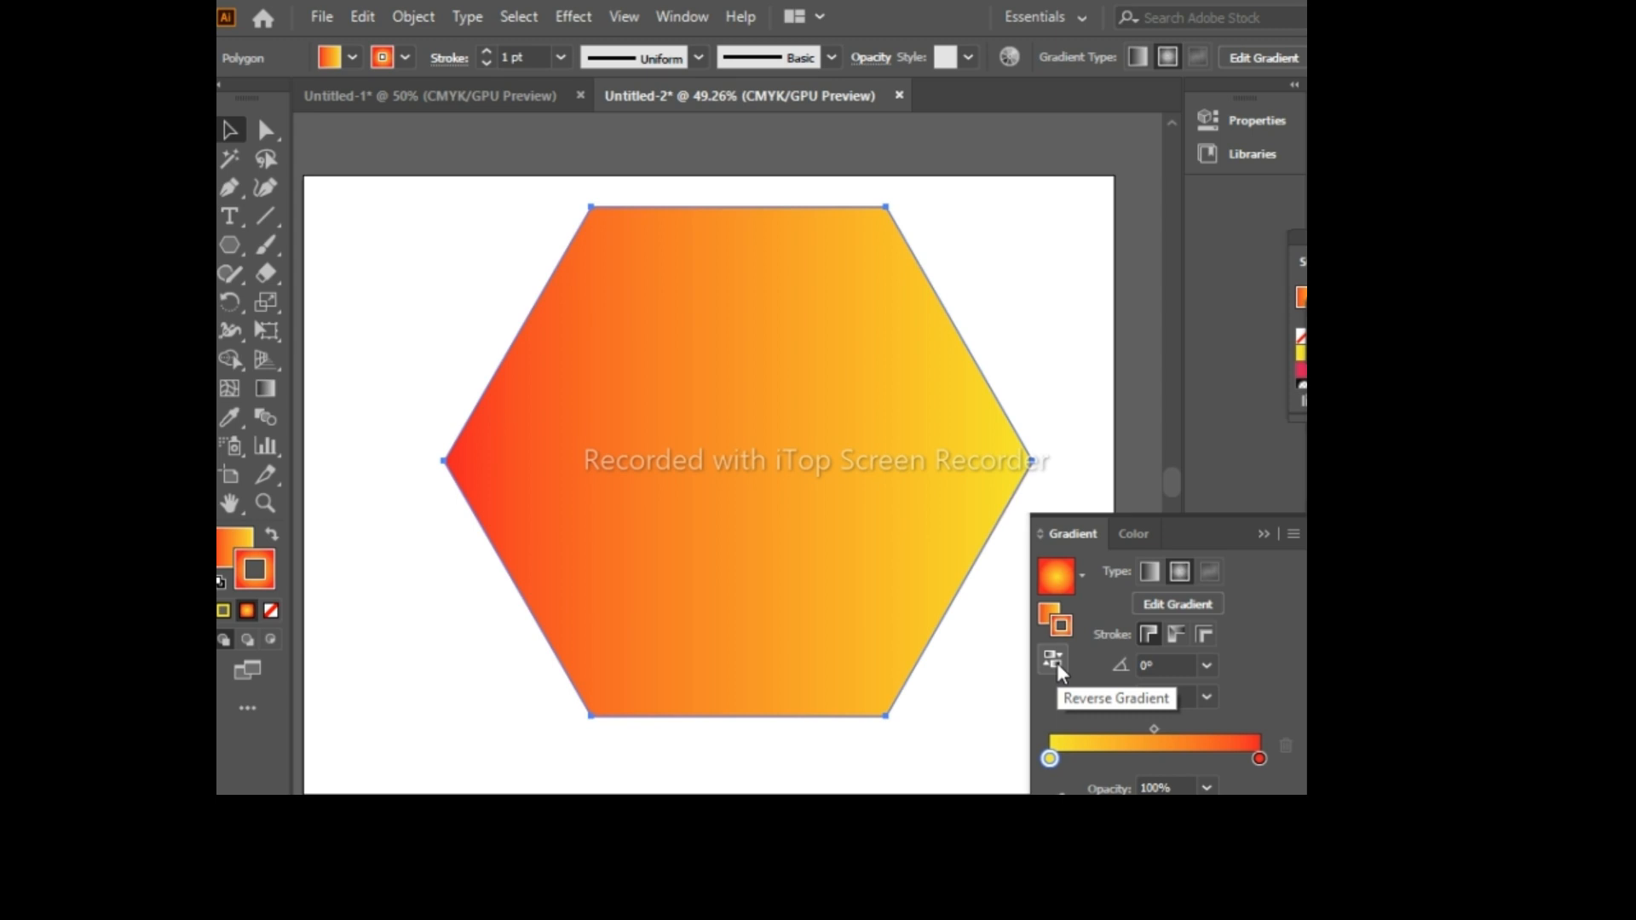
{"action": "left_click", "coordinate": [1057, 663]}
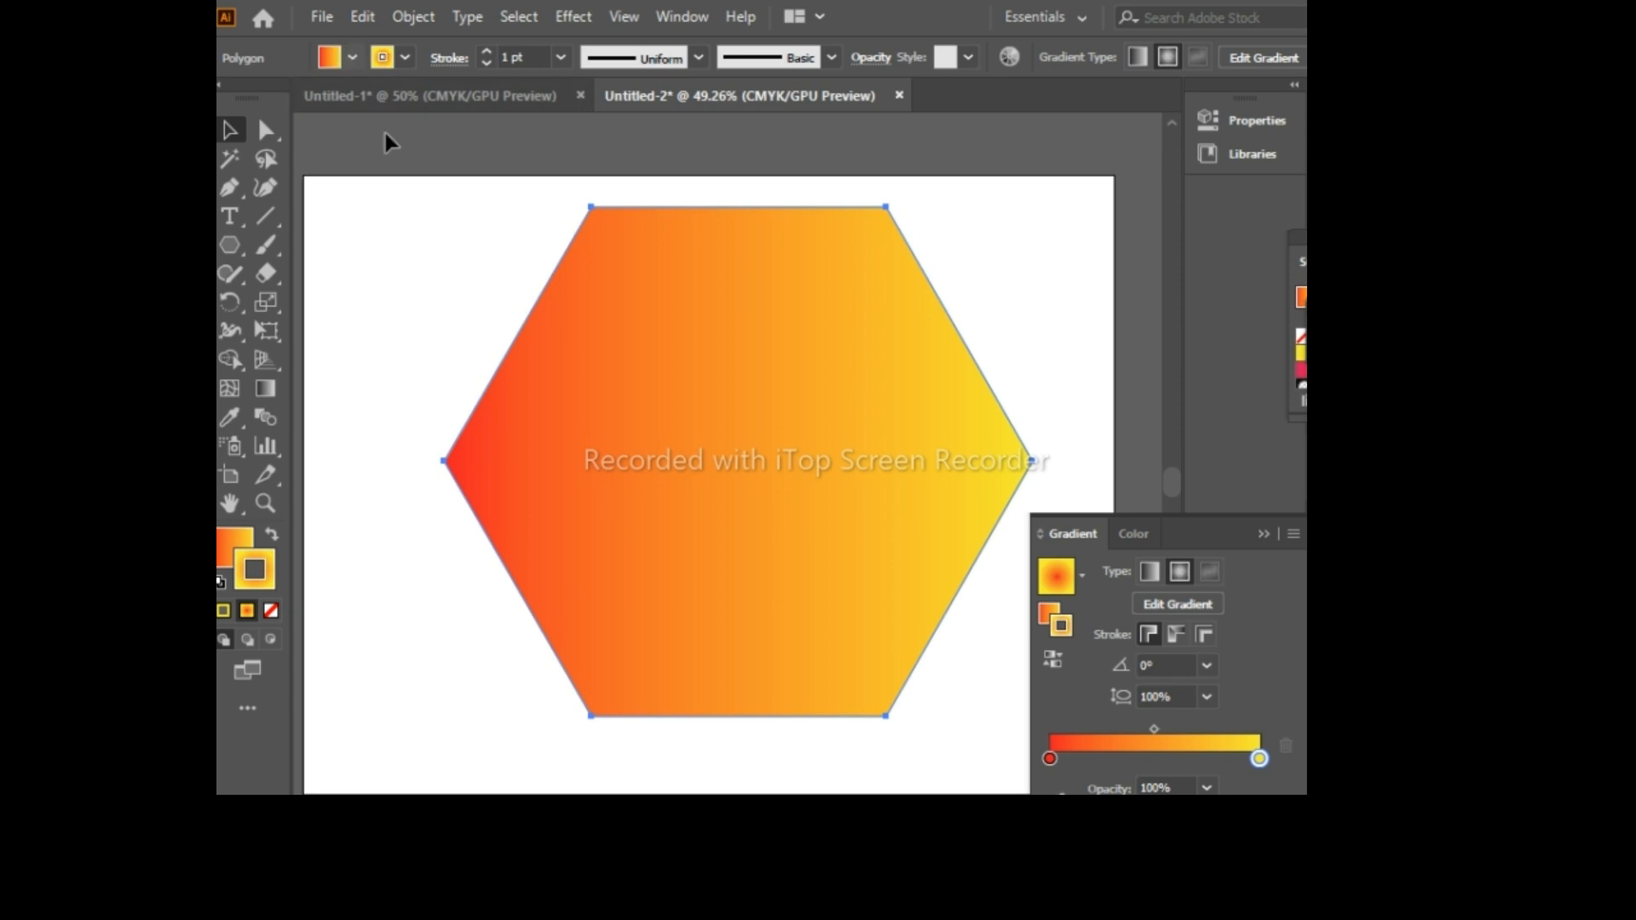
Step: Change the hexagon's fill to a radial gradient and shift its red stop to just past the middle of the gradient
{"action": "left_click", "coordinate": [1048, 610]}
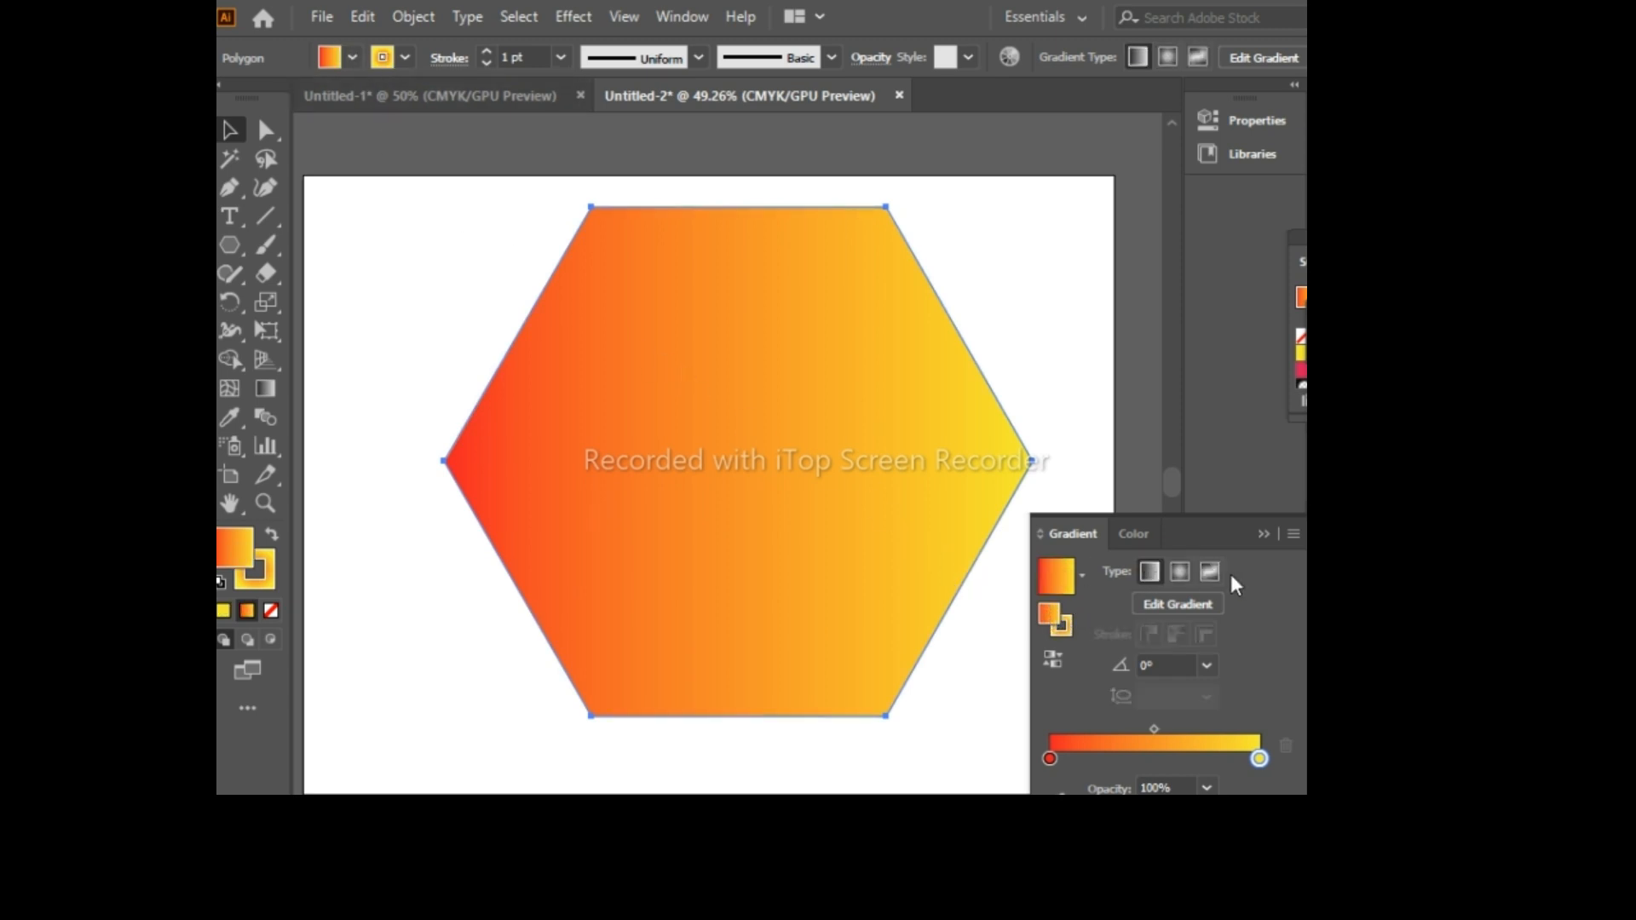
{"action": "left_click", "coordinate": [1179, 569]}
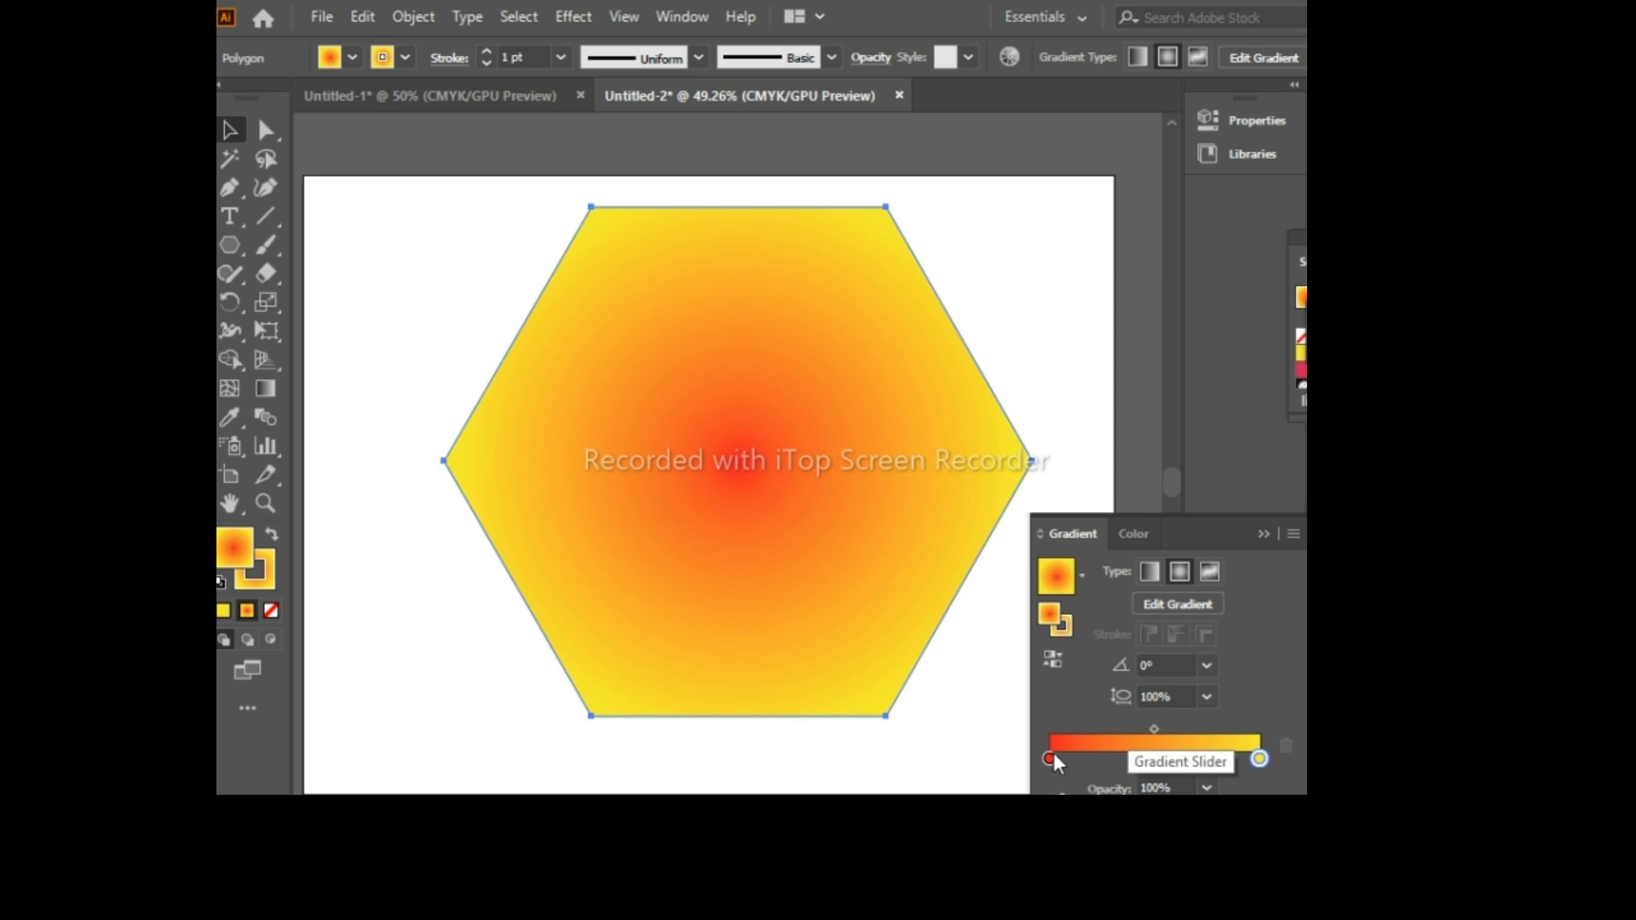
{"action": "left_click_drag", "start_coordinate": [1049, 760], "coordinate": [1220, 757]}
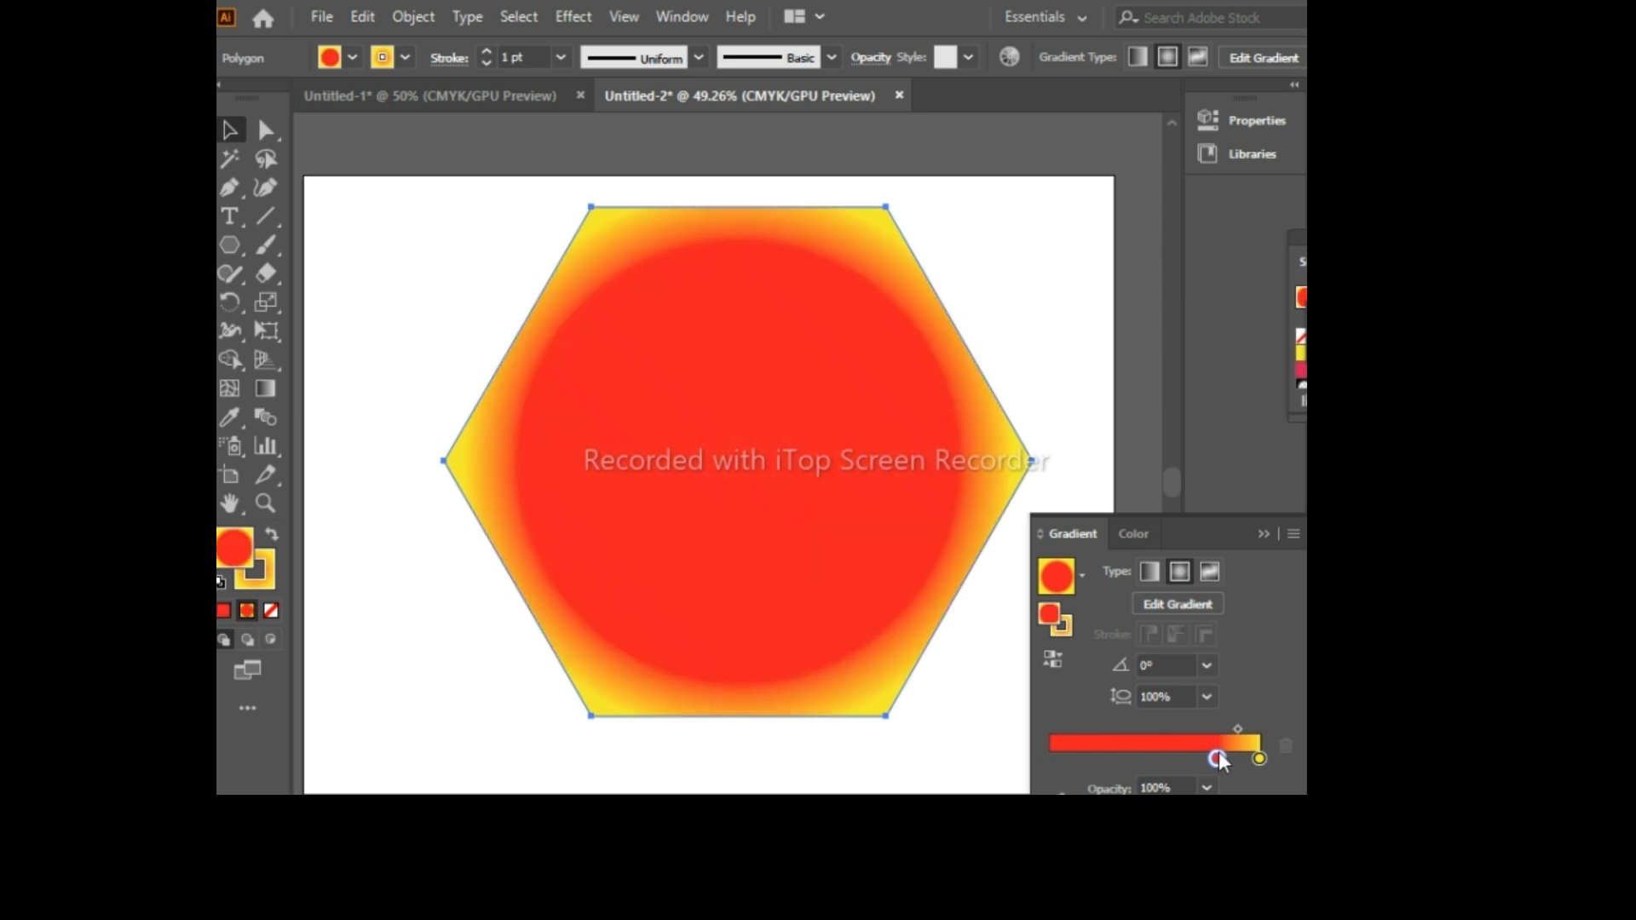
{"action": "left_click_drag", "start_coordinate": [1219, 759], "coordinate": [1173, 750]}
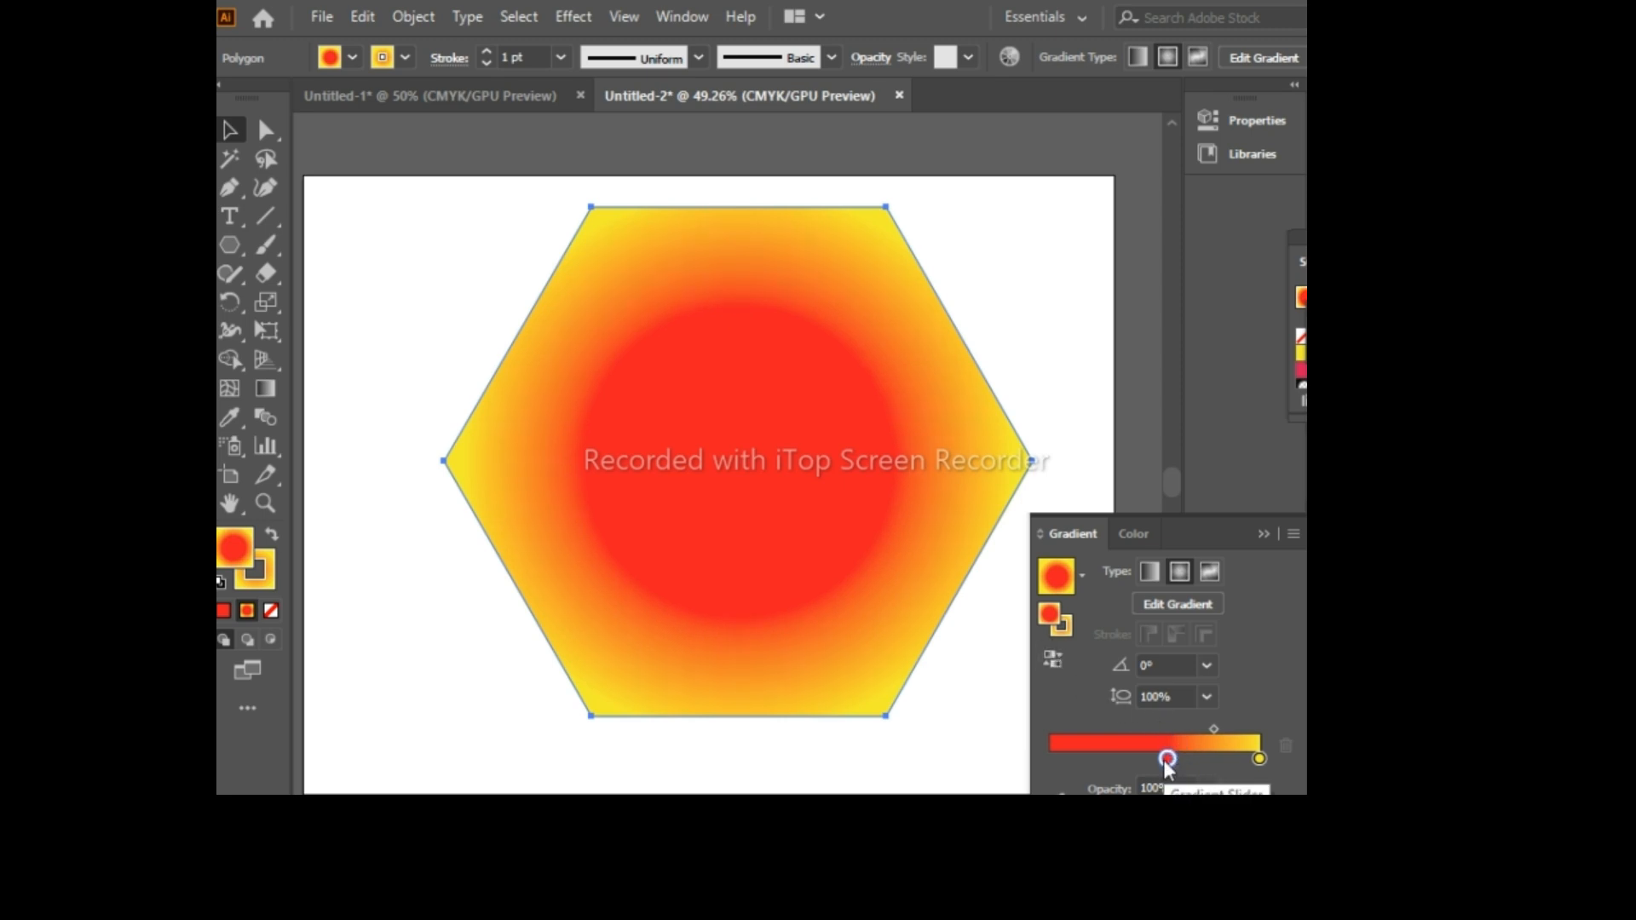
{"action": "left_click_drag", "start_coordinate": [1167, 757], "coordinate": [1161, 759]}
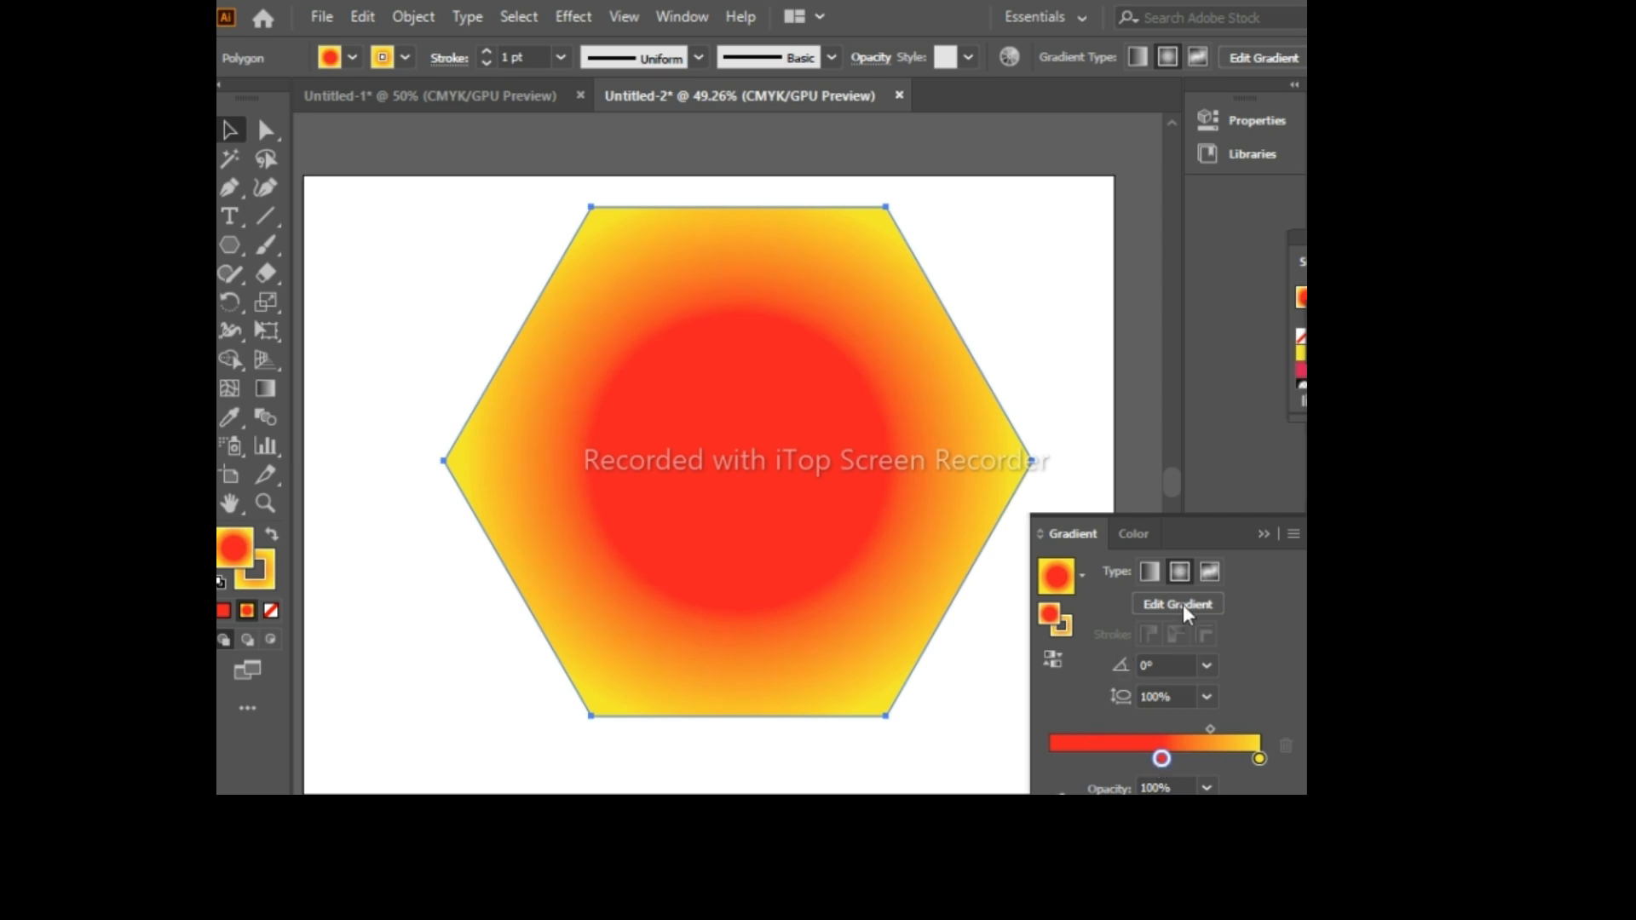
{"action": "left_click", "coordinate": [1262, 537]}
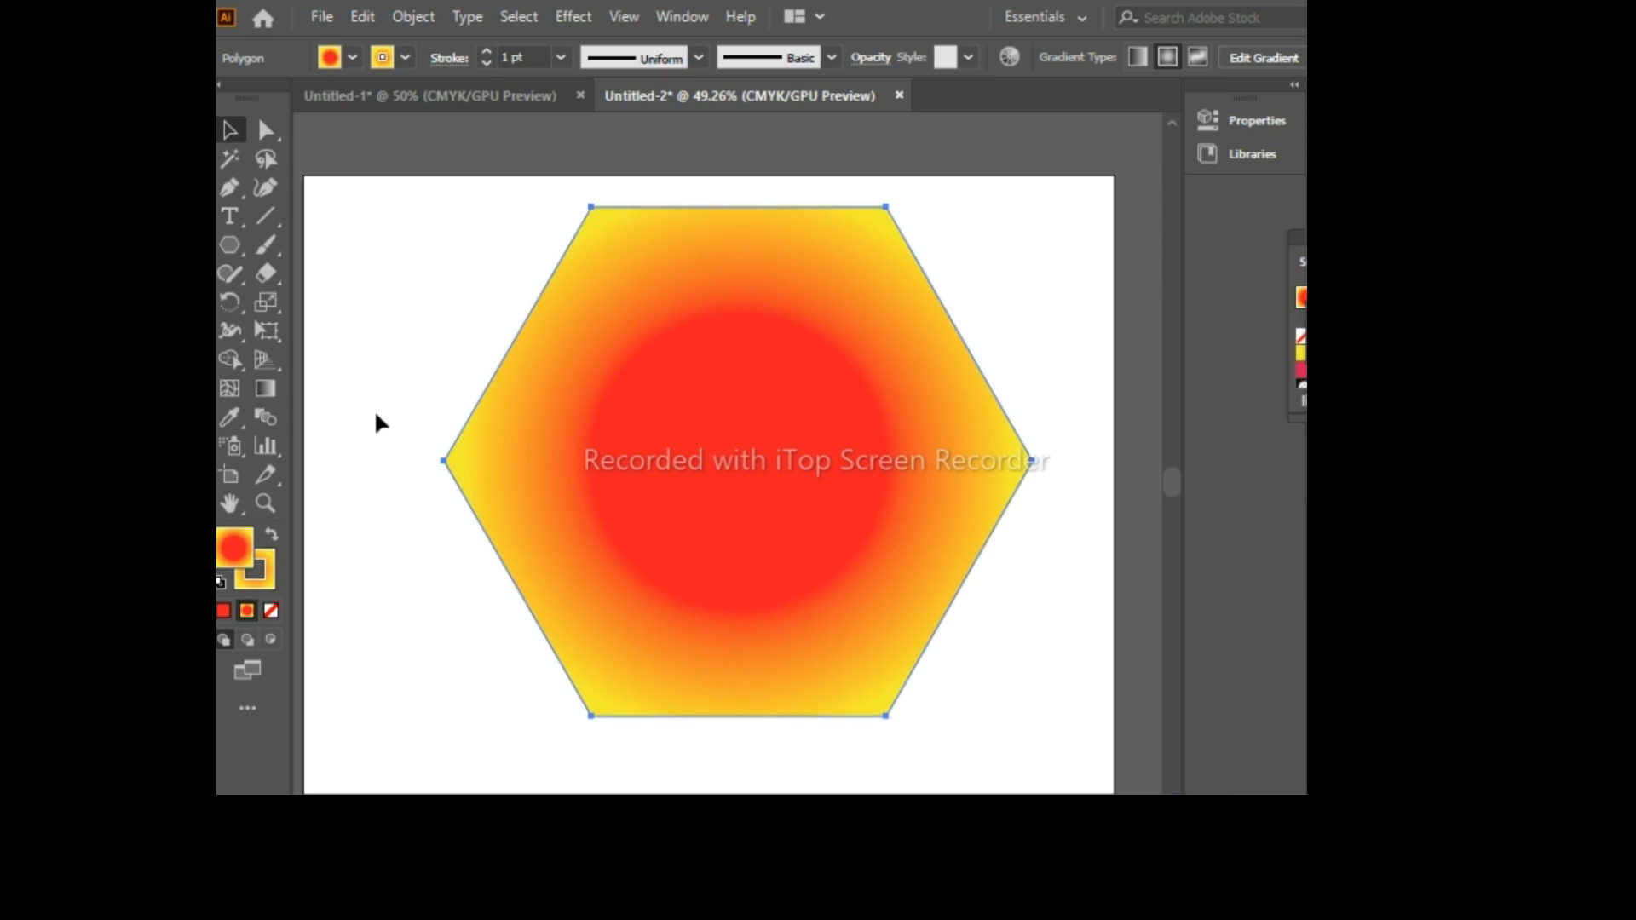
Step: Add an anchor point near the midpoint of each of the hexagon's six sides with the Curvature tool
{"action": "left_click", "coordinate": [265, 188]}
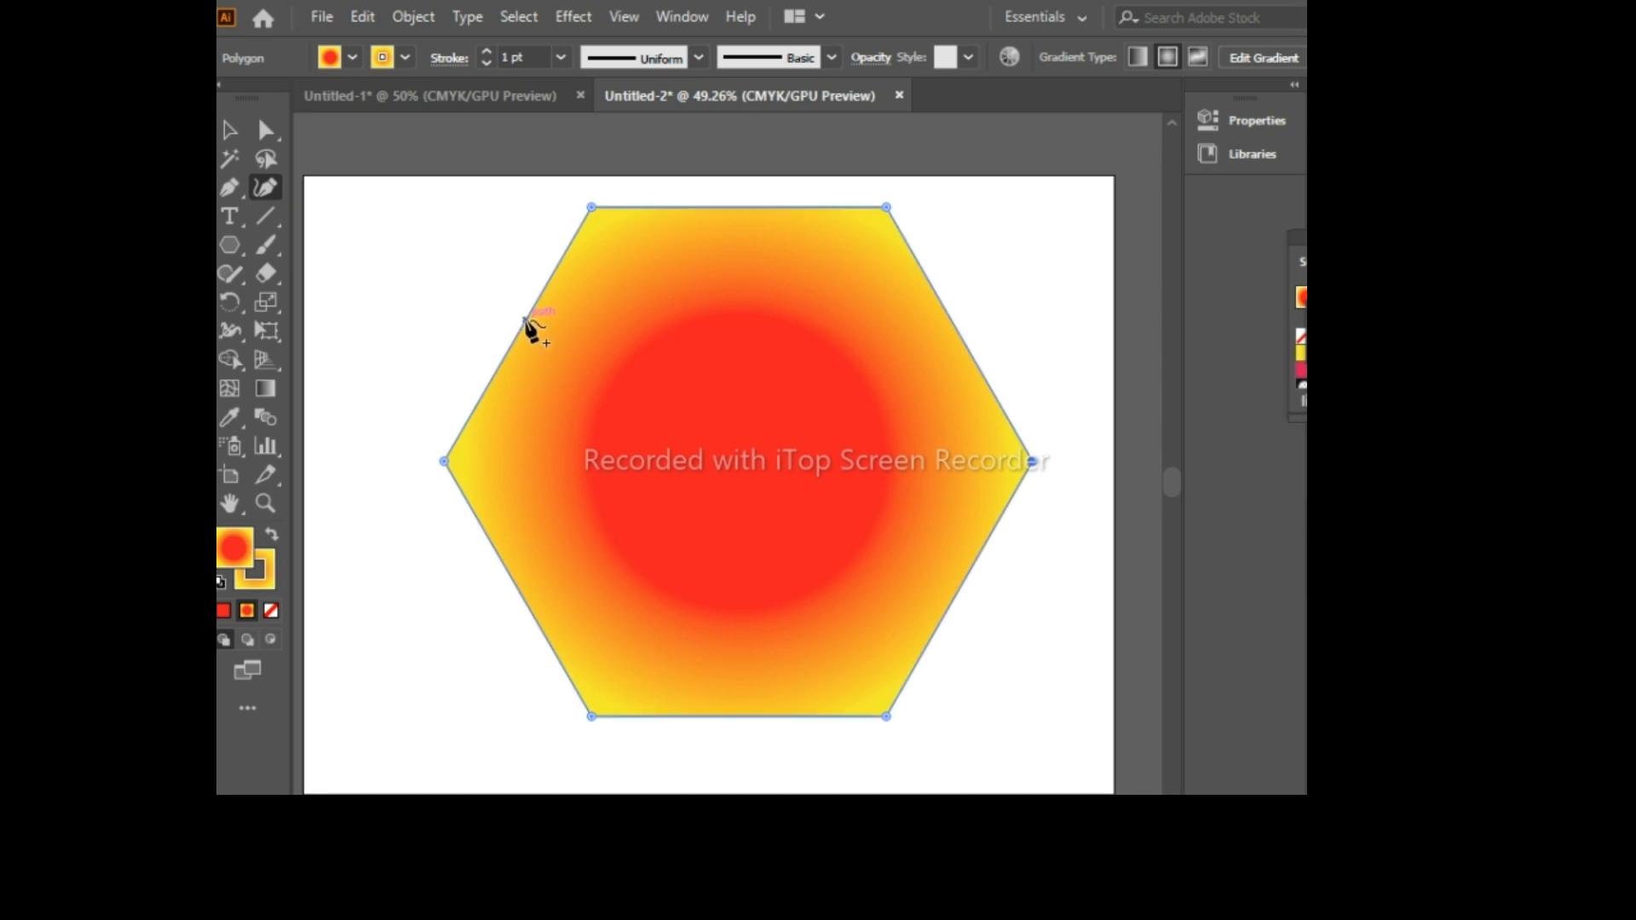
{"action": "left_click", "coordinate": [522, 324]}
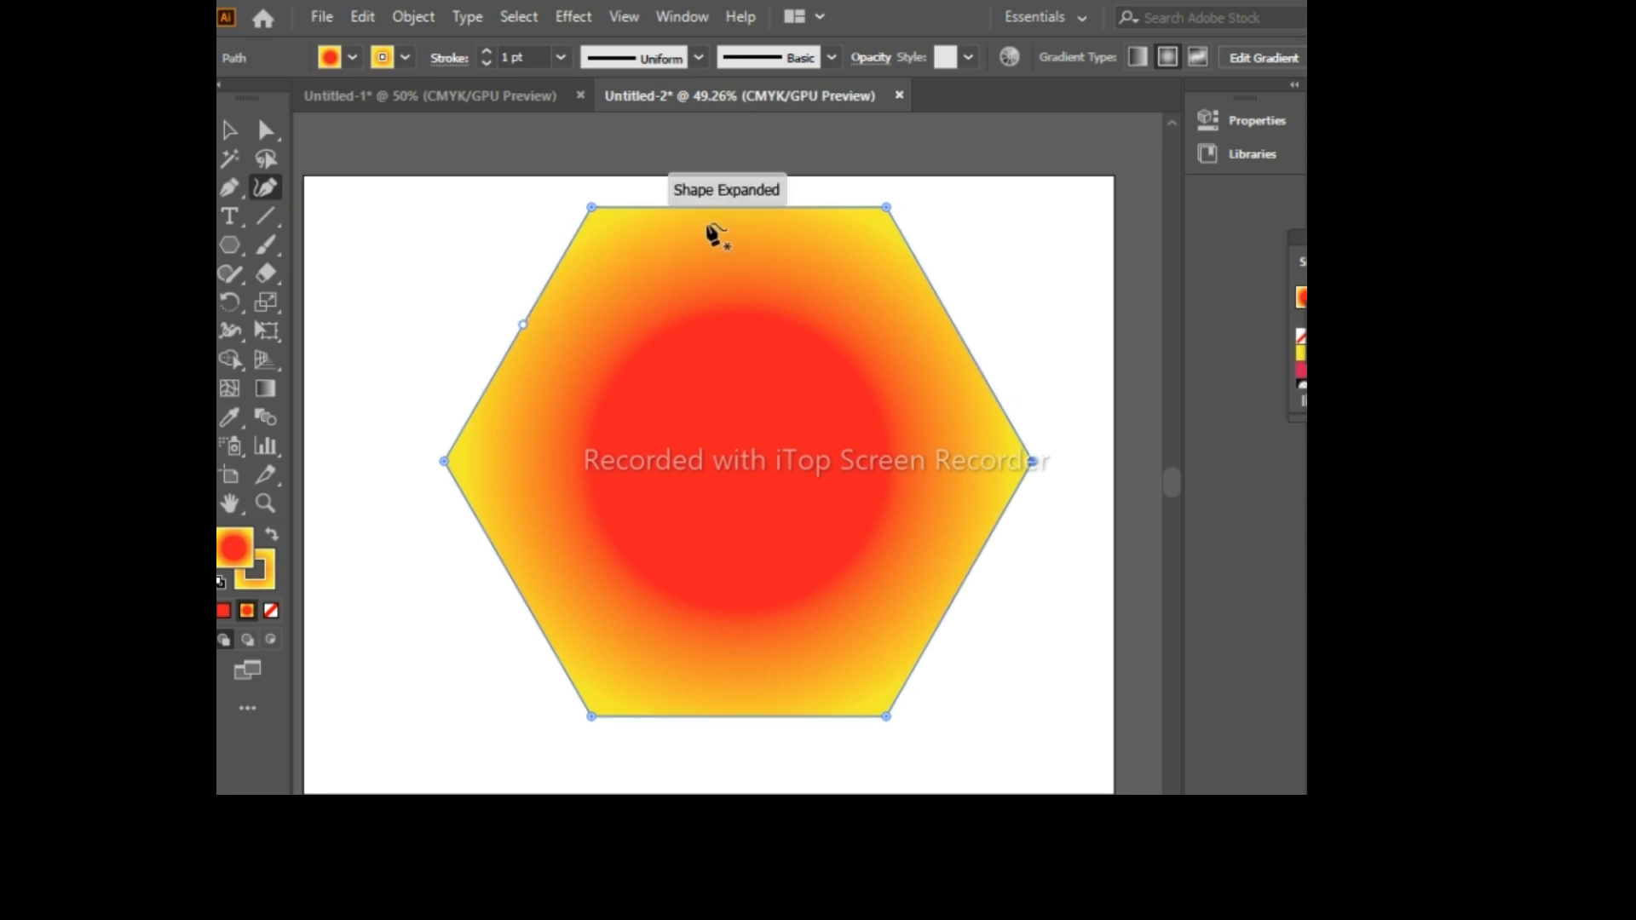
{"action": "left_click", "coordinate": [731, 207]}
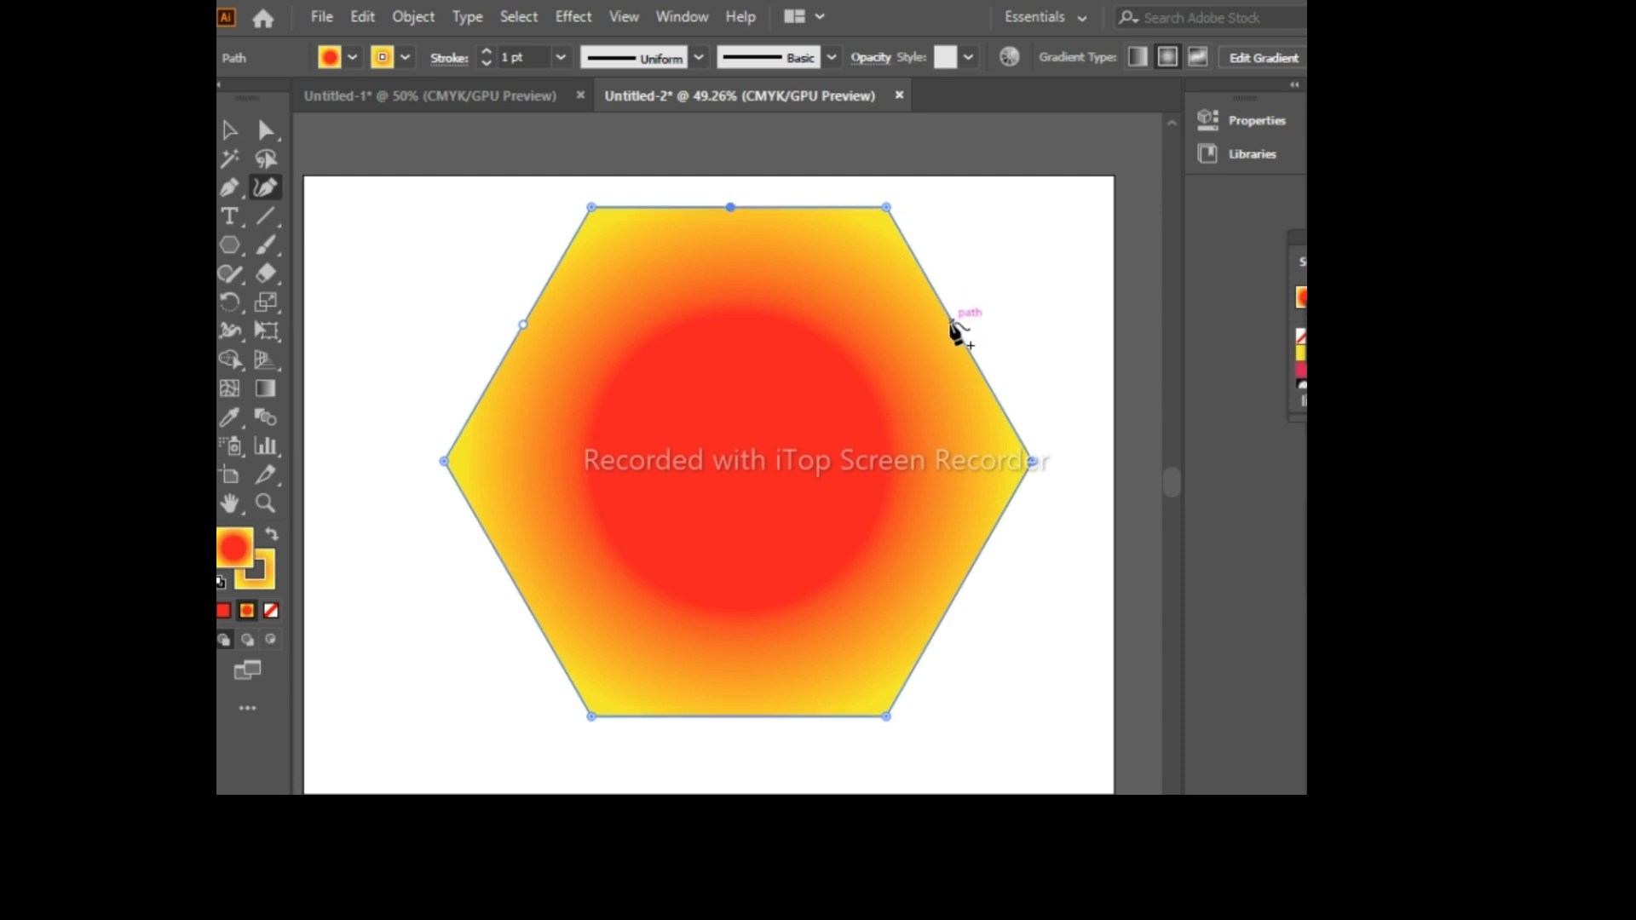
{"action": "left_click", "coordinate": [952, 322]}
{"action": "left_click", "coordinate": [967, 578]}
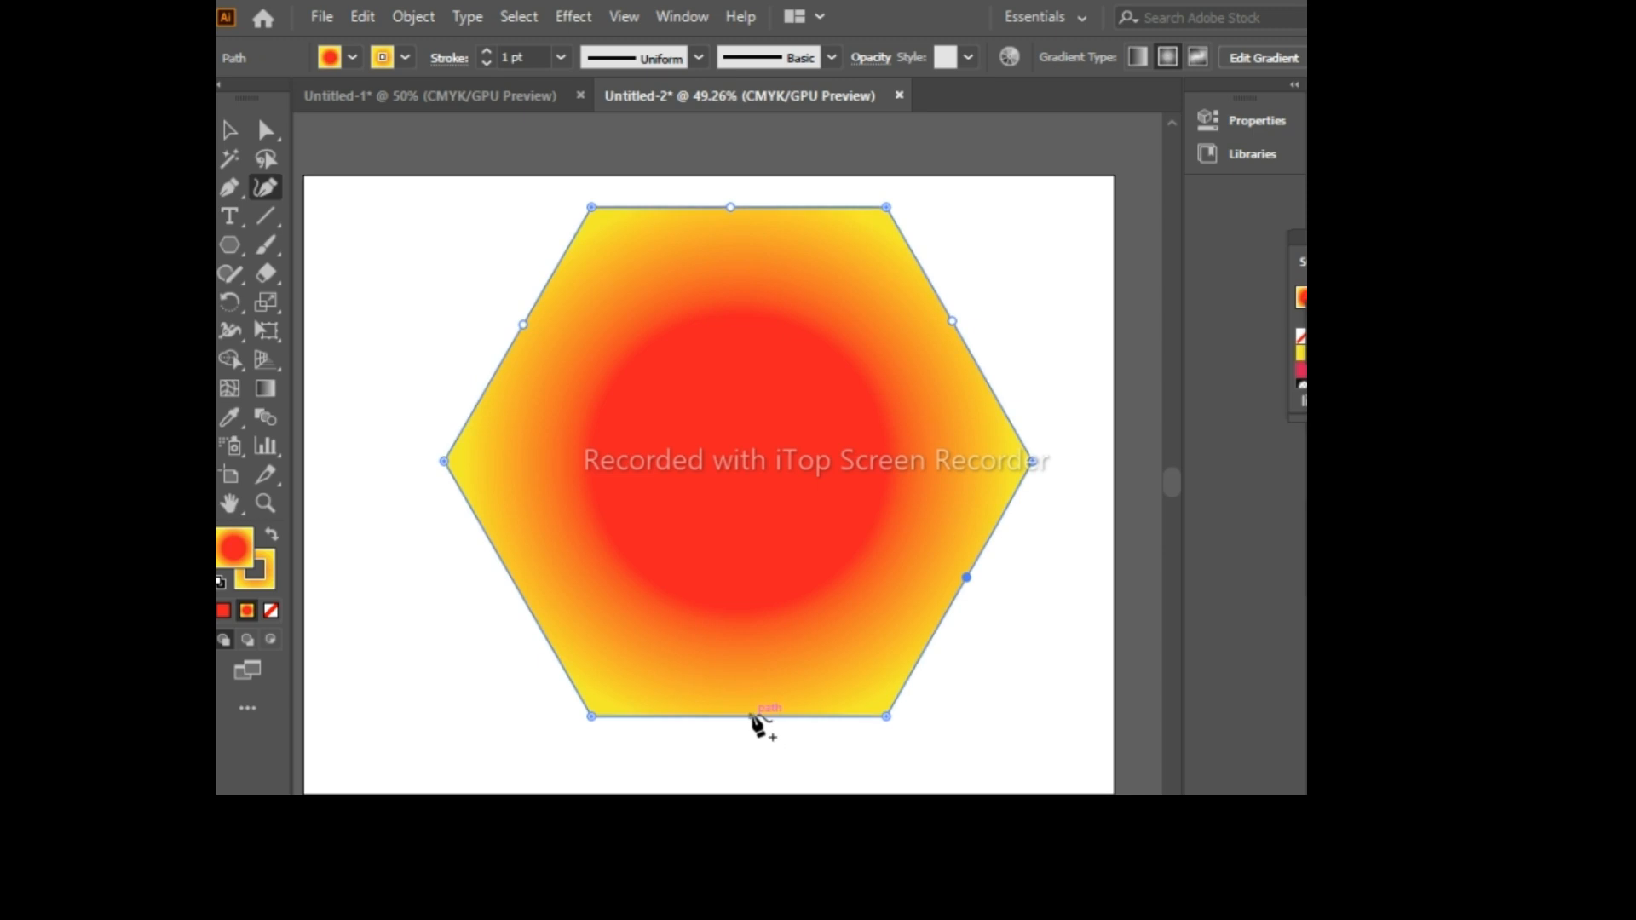
{"action": "left_click", "coordinate": [747, 717]}
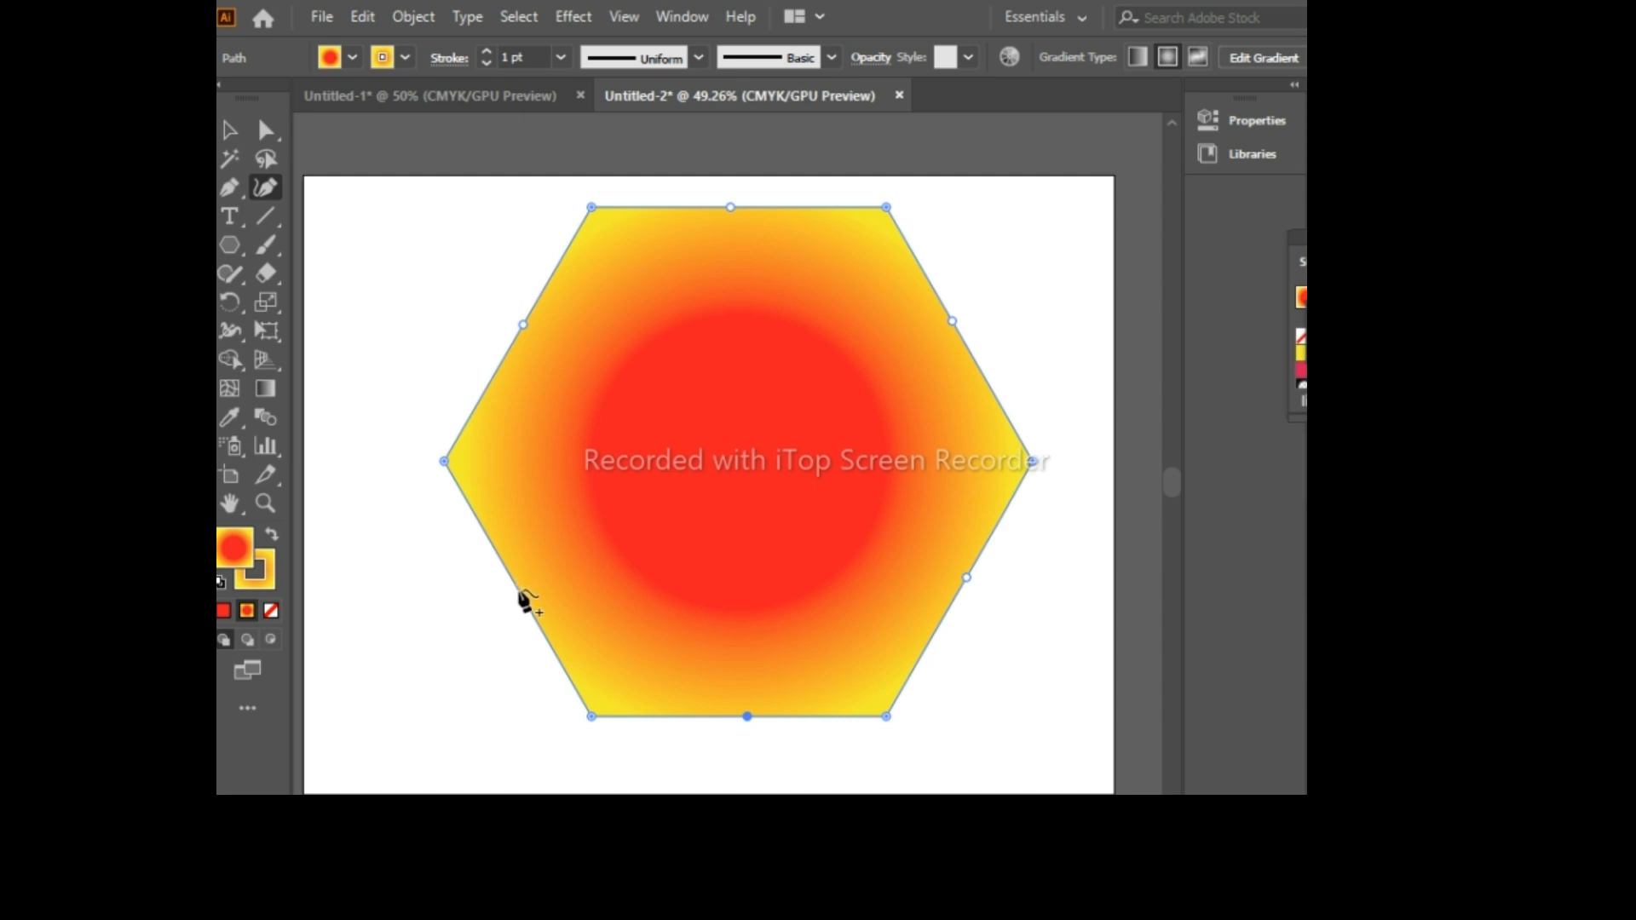
{"action": "left_click", "coordinate": [519, 589]}
{"action": "left_click", "coordinate": [237, 130]}
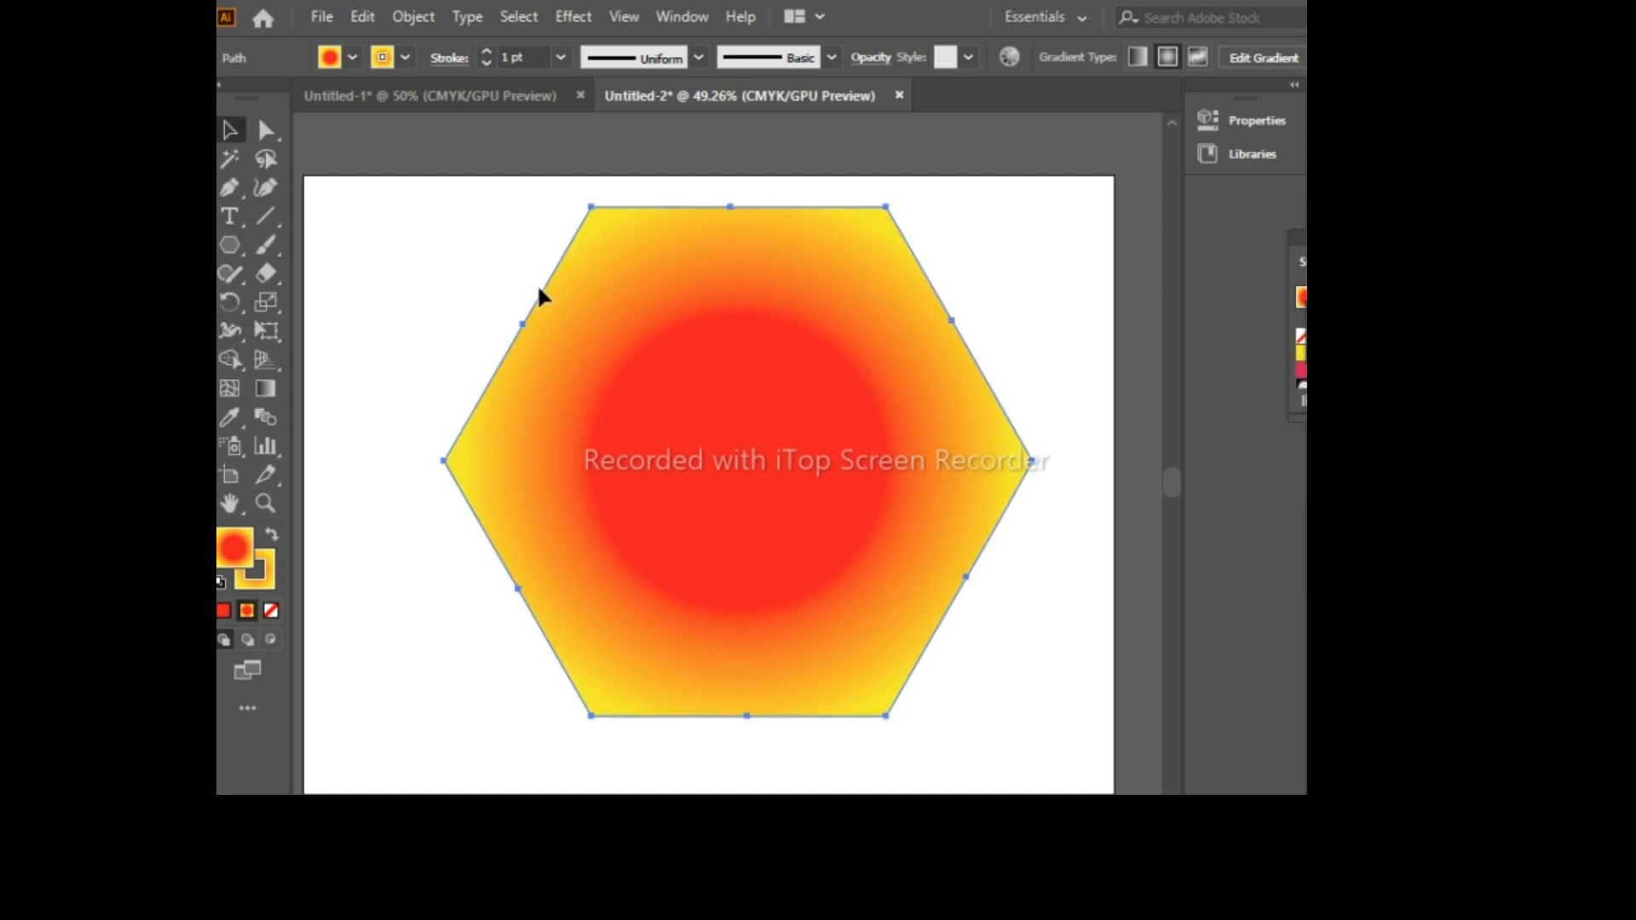
Step: Scale the hexagon down with Free Transform to about 212 by 187 px and move it to the middle of the artboard
{"action": "left_click", "coordinate": [271, 326]}
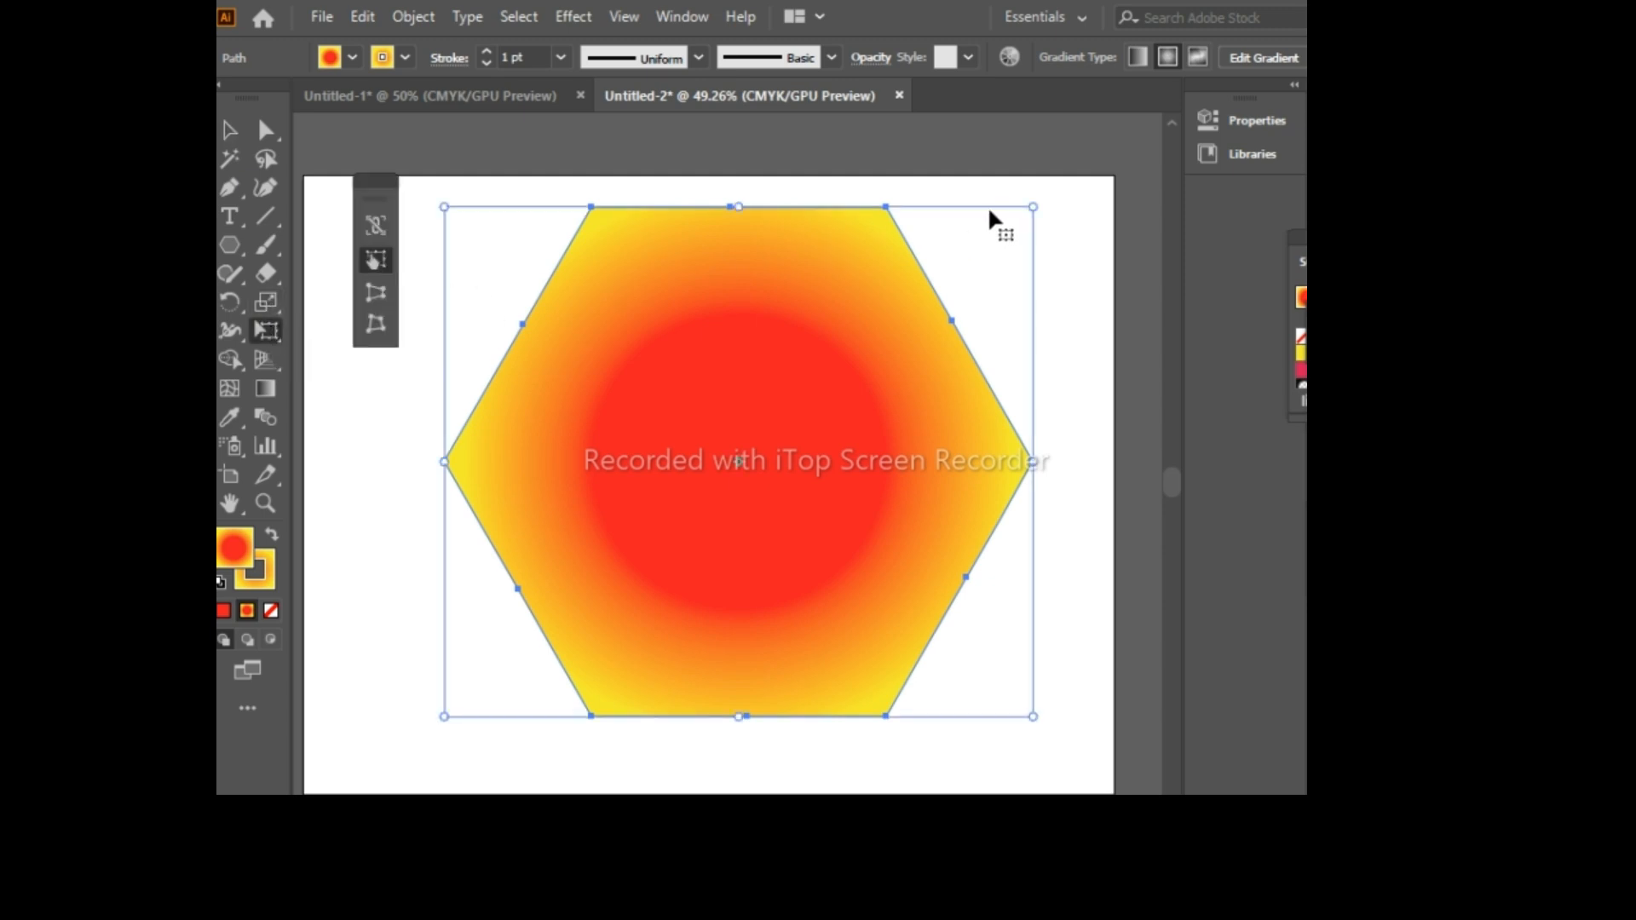
{"action": "left_click_drag", "start_coordinate": [1031, 206], "coordinate": [521, 652]}
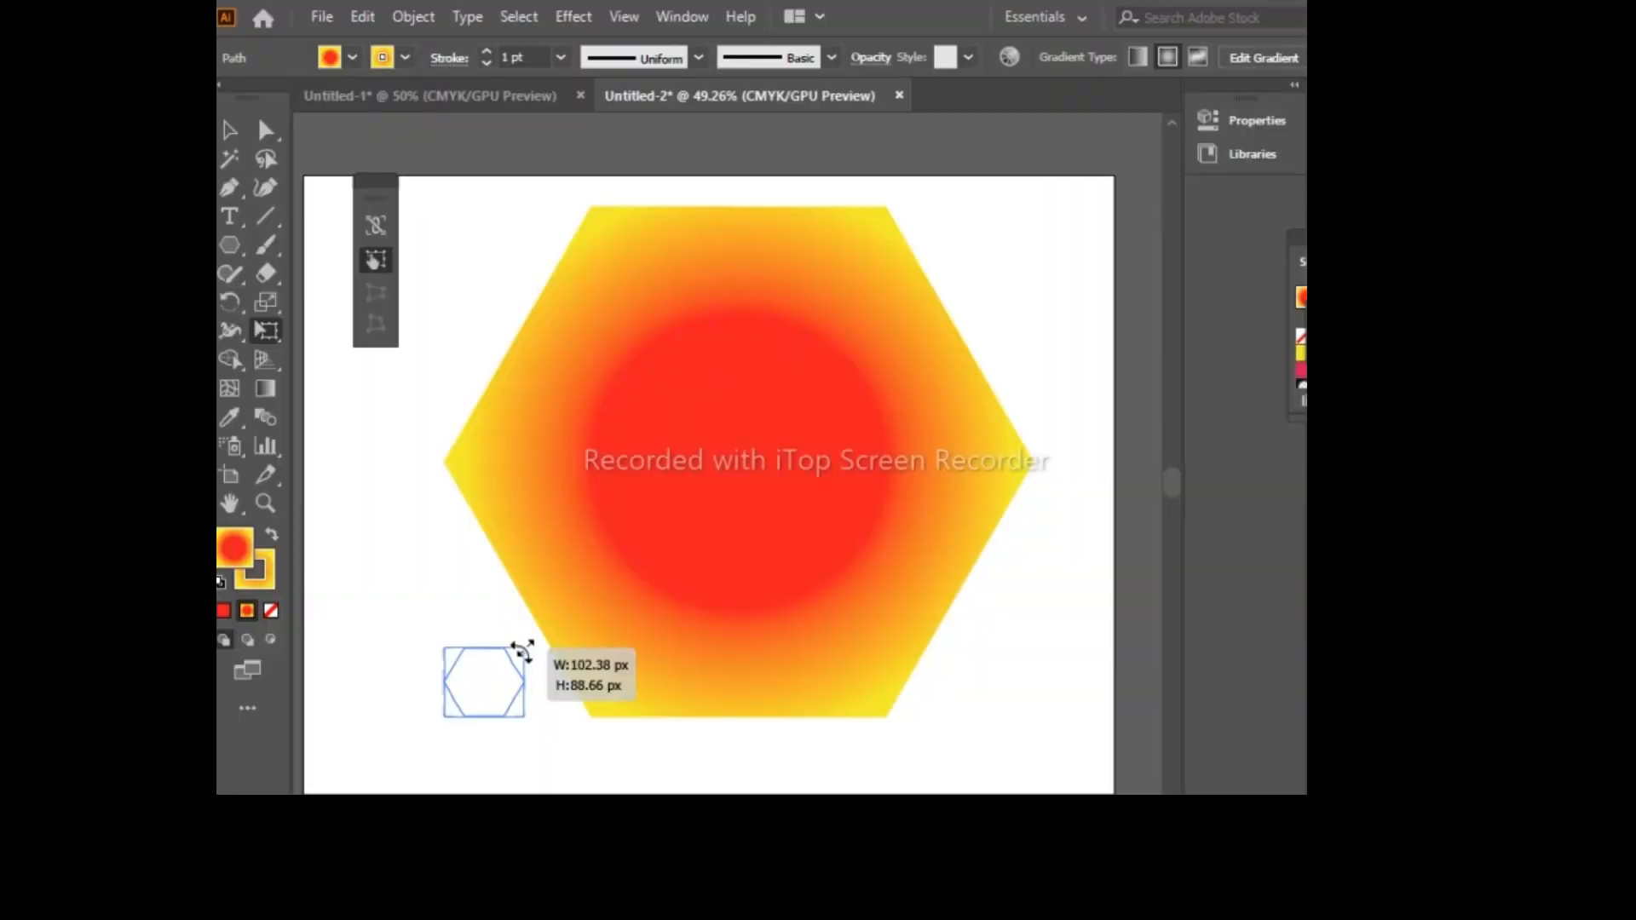
{"action": "mouse_move", "coordinate": [522, 651]}
{"action": "left_mouse_down"}
{"action": "mouse_move", "coordinate": [560, 661]}
{"action": "mouse_move", "coordinate": [529, 673]}
{"action": "left_mouse_up"}
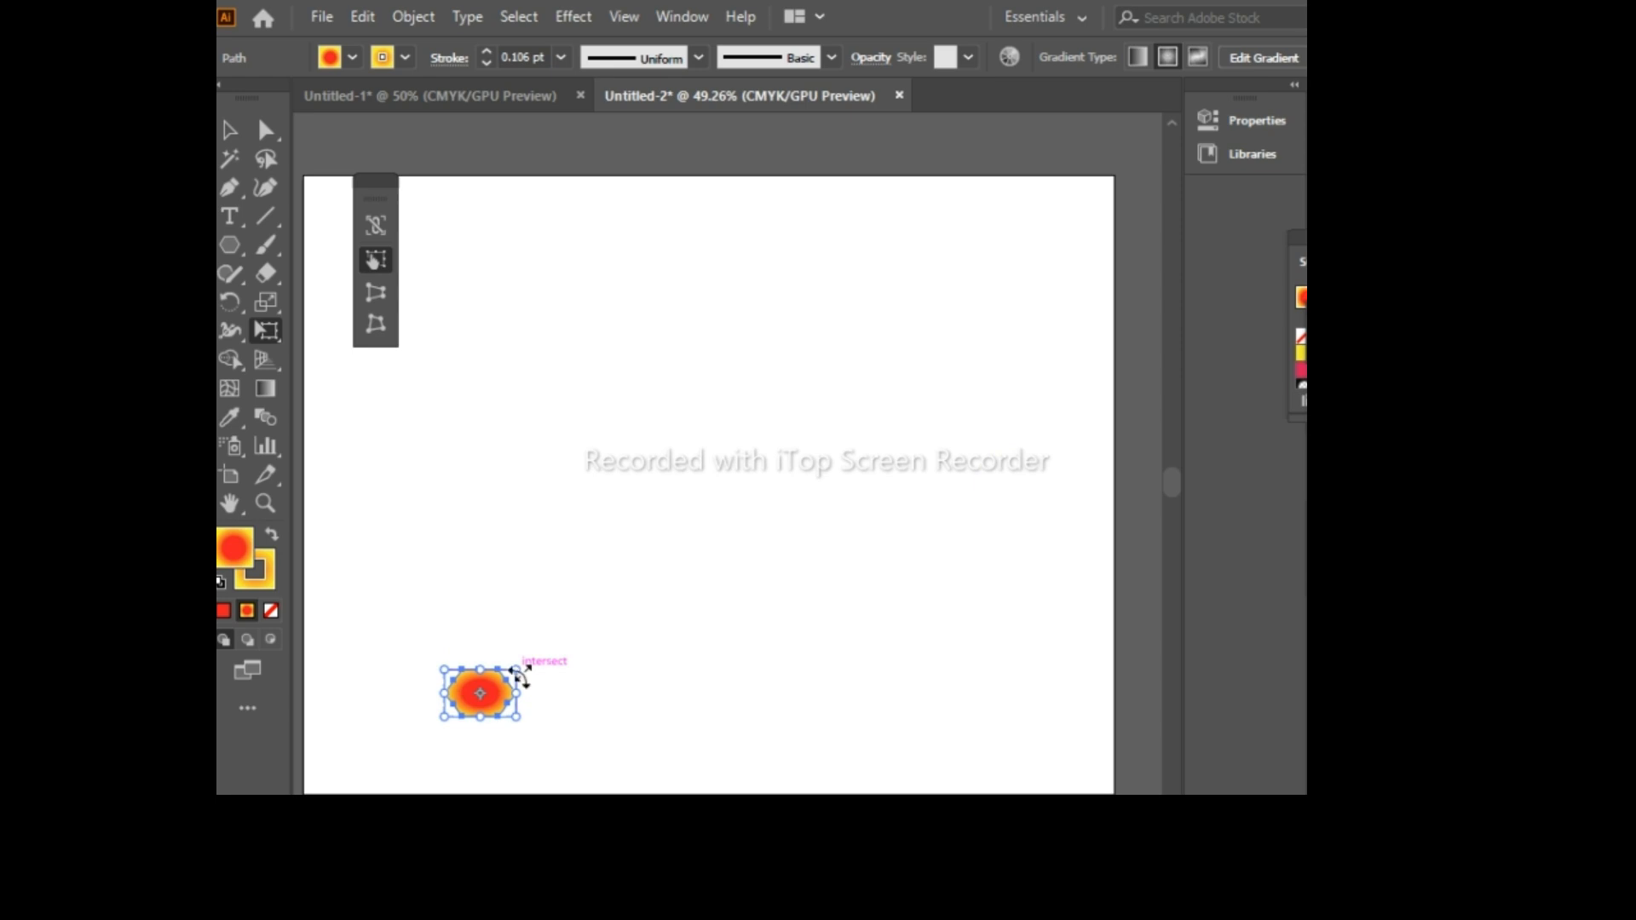
{"action": "left_click_drag", "start_coordinate": [518, 665], "coordinate": [580, 621]}
{"action": "key", "text": "alt"}
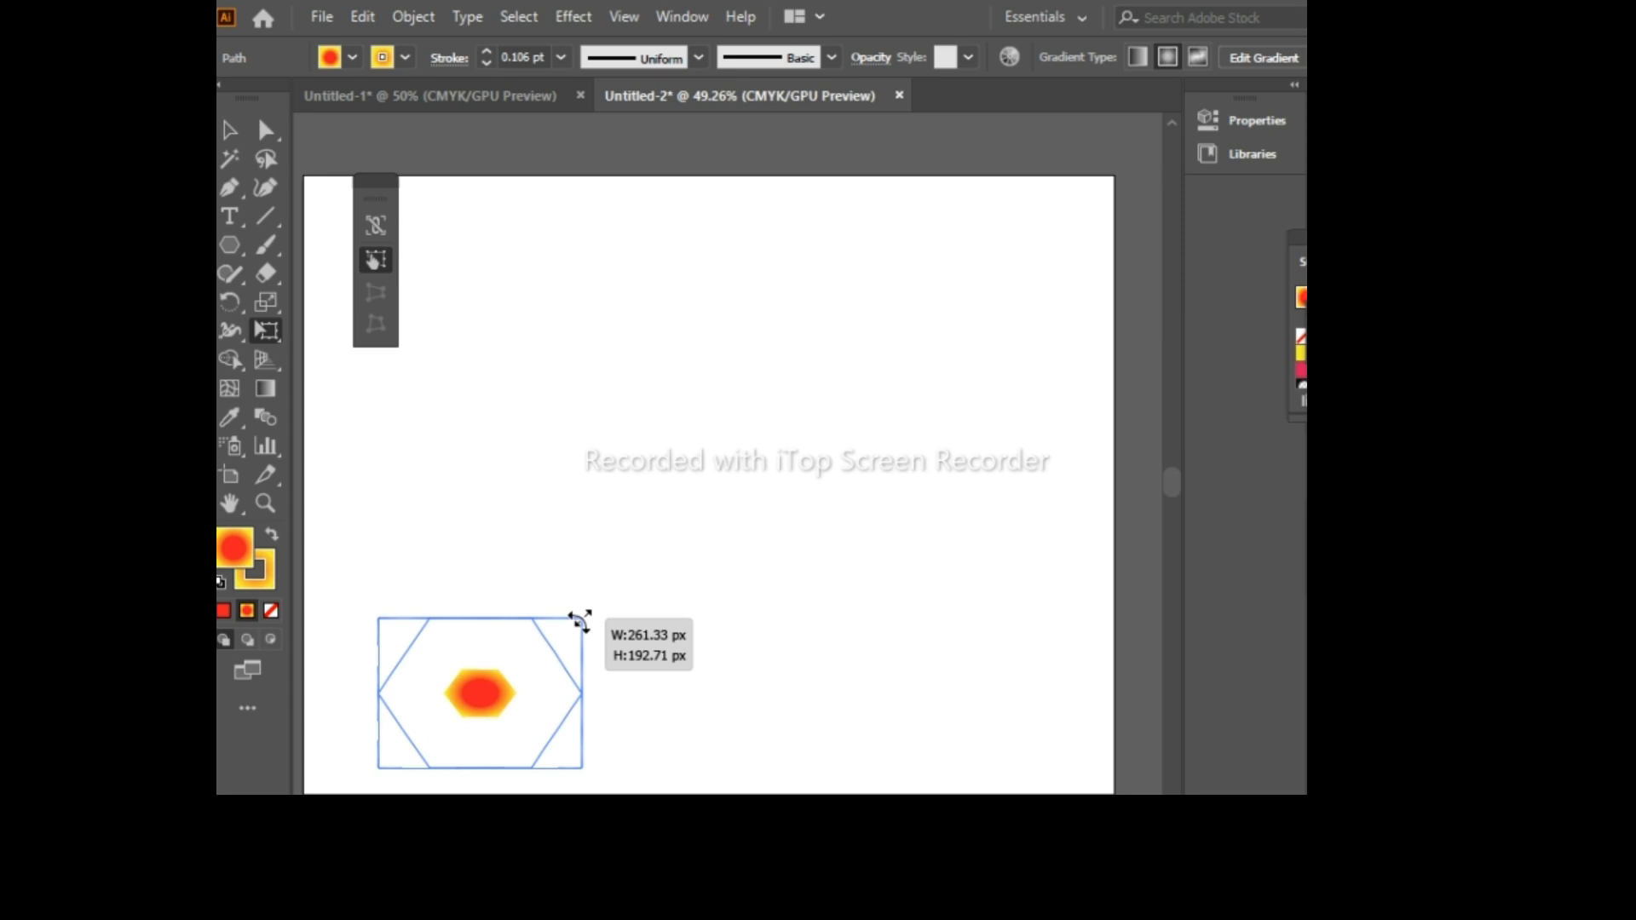
{"action": "left_click_drag", "start_coordinate": [581, 622], "coordinate": [583, 613]}
{"action": "left_click_drag", "start_coordinate": [582, 613], "coordinate": [609, 571]}
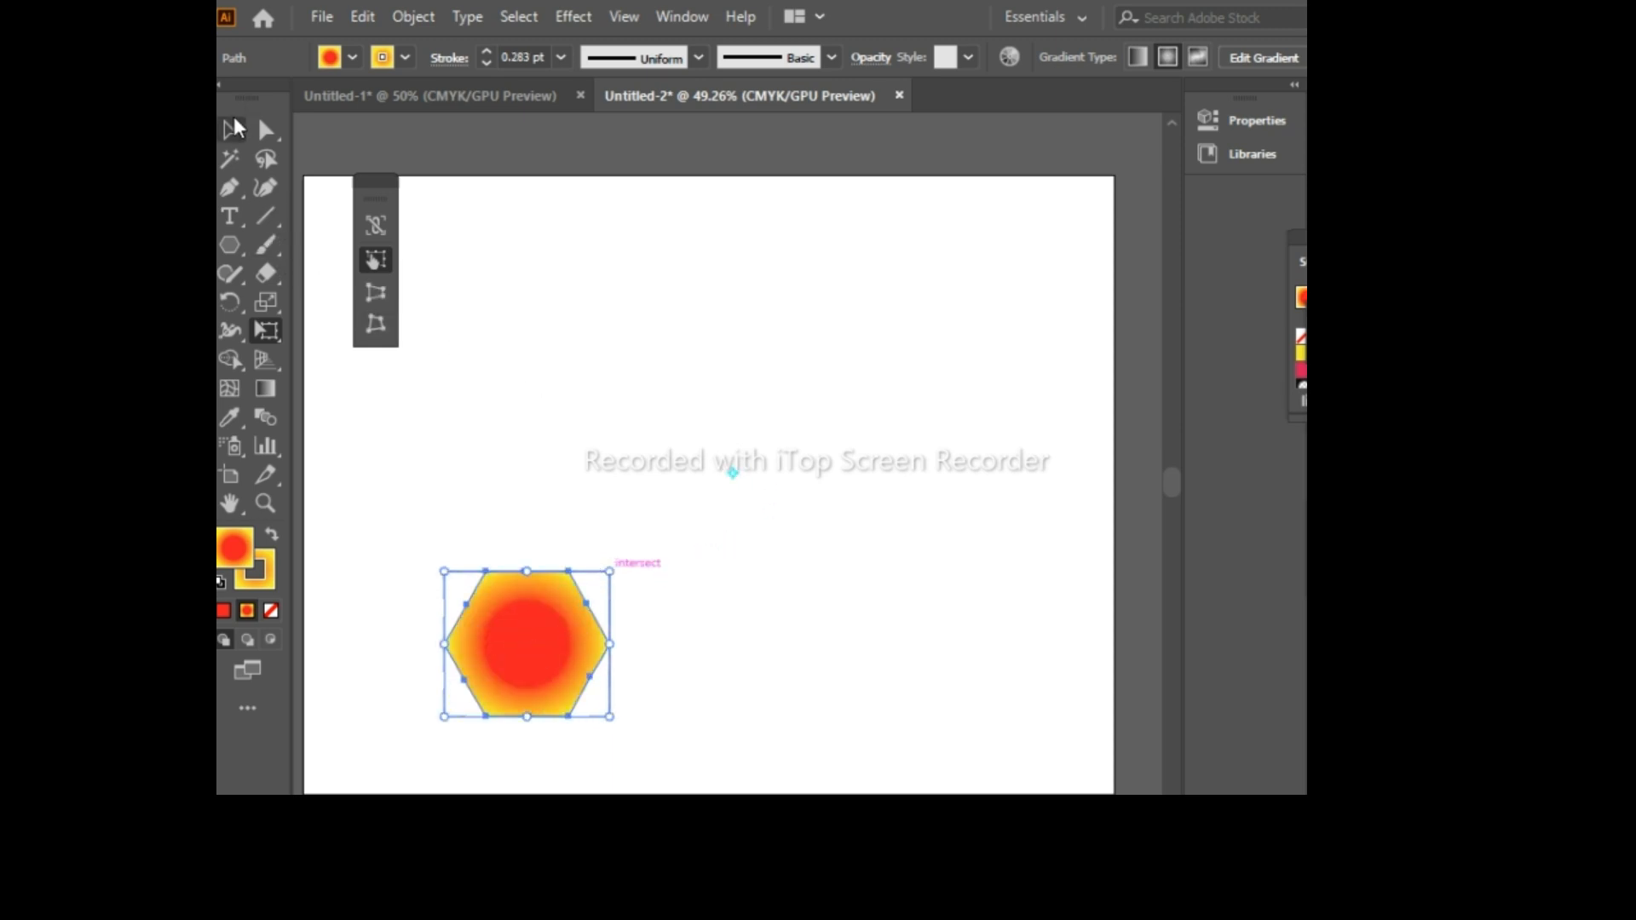
{"action": "key", "text": "v"}
{"action": "left_click_drag", "start_coordinate": [521, 646], "coordinate": [687, 467]}
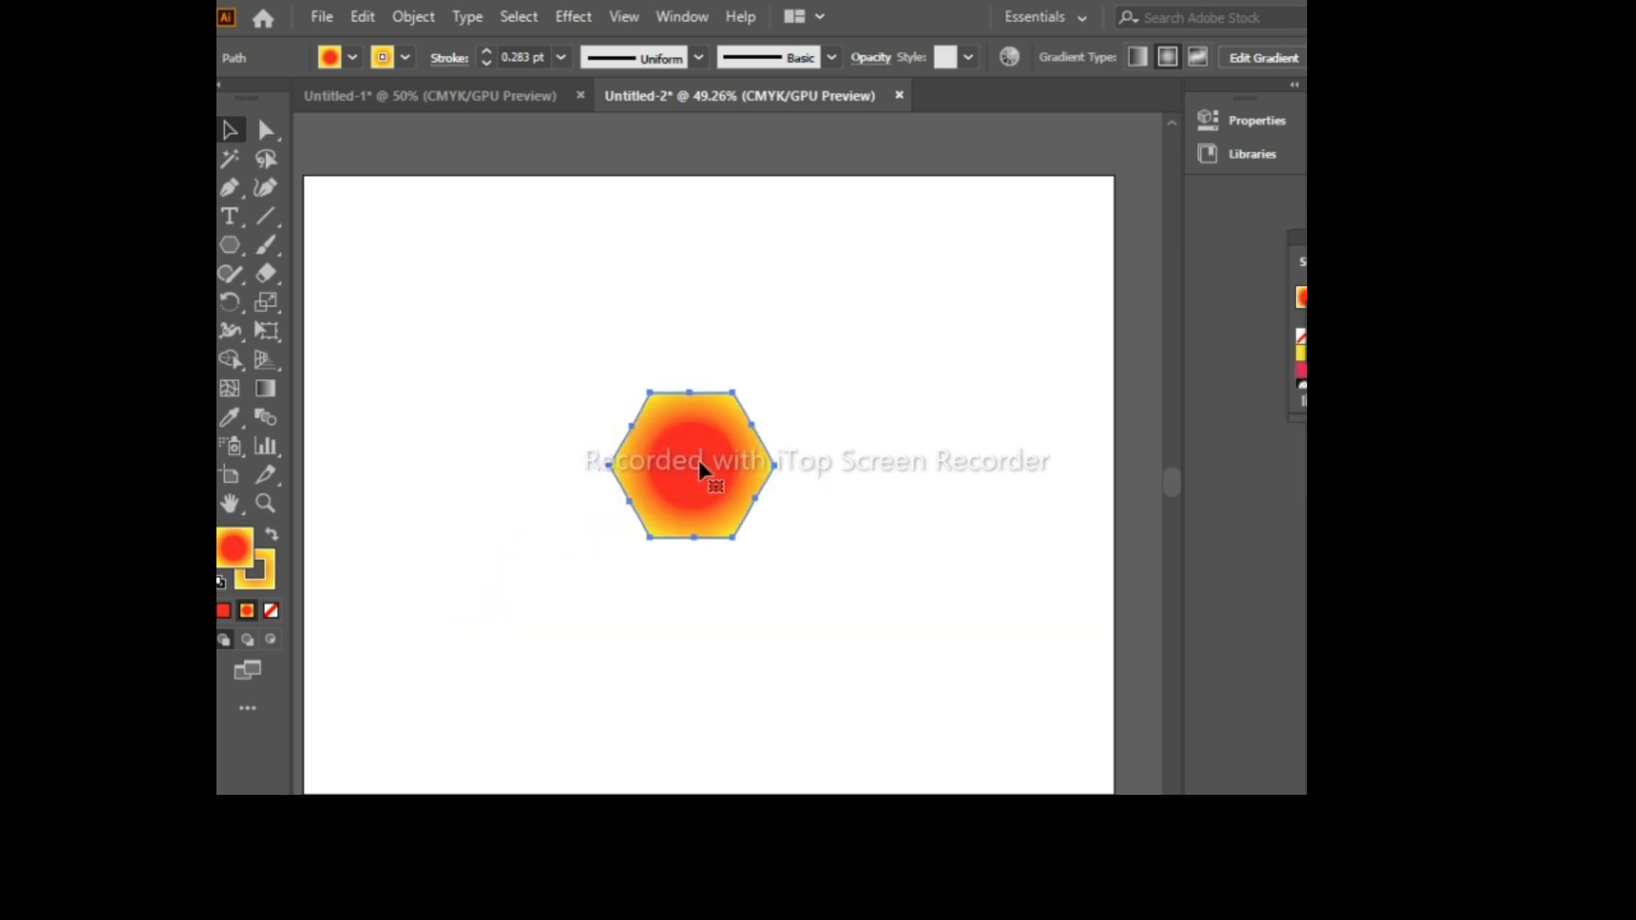
{"action": "left_click", "coordinate": [267, 331]}
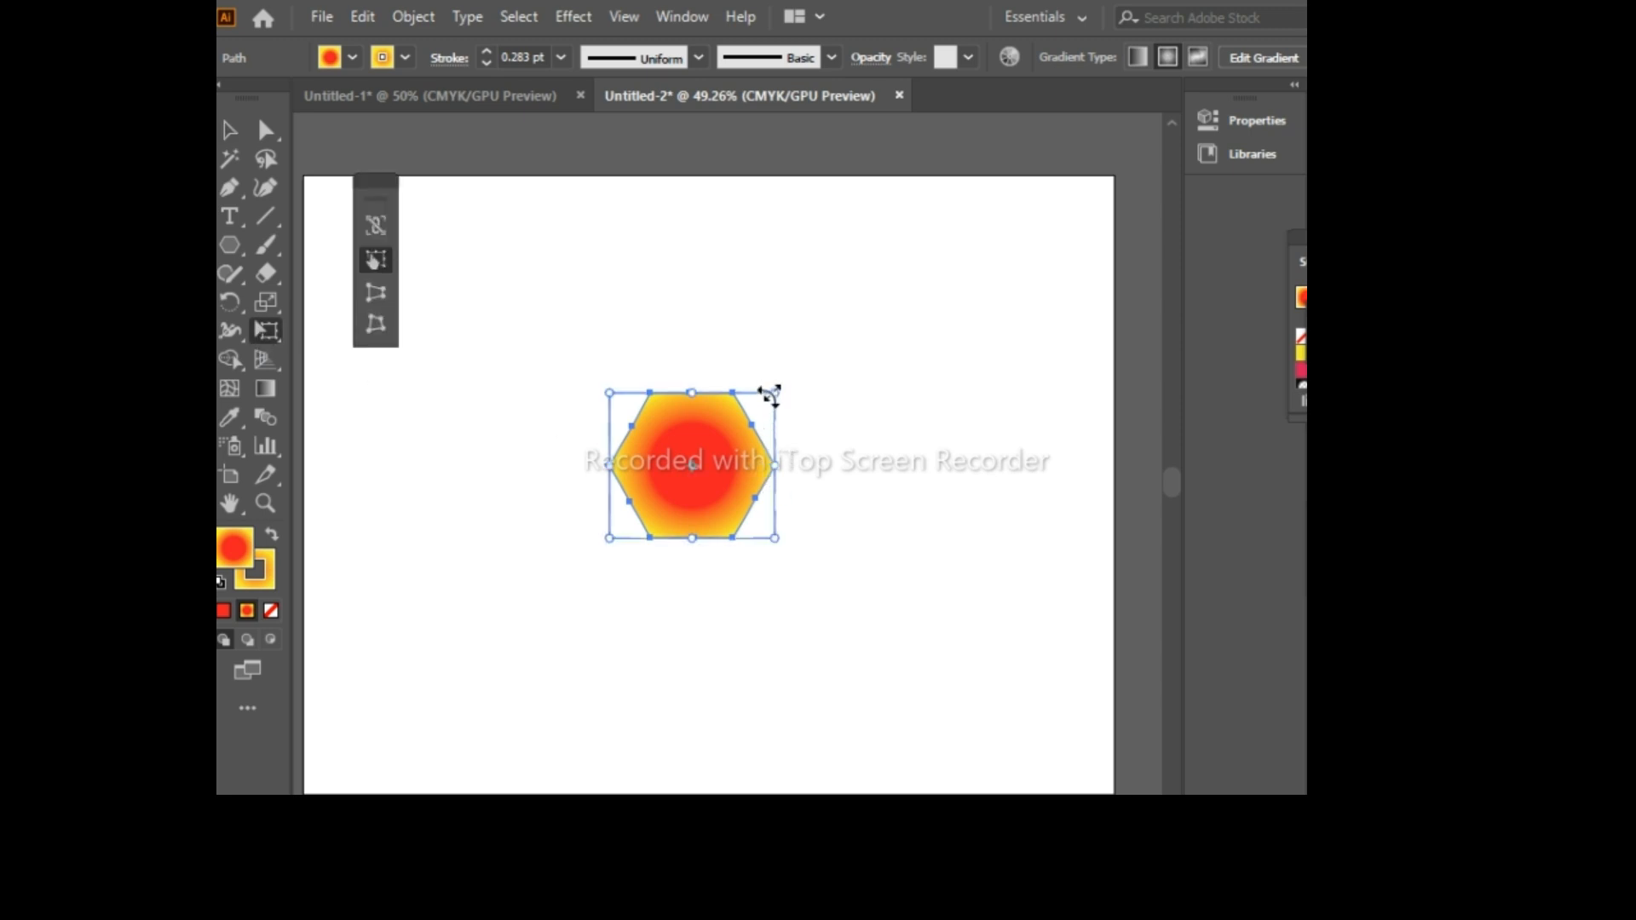
{"action": "left_click_drag", "start_coordinate": [771, 394], "coordinate": [771, 394]}
{"action": "mouse_move", "coordinate": [771, 395]}
{"action": "left_mouse_down"}
{"action": "mouse_move", "coordinate": [756, 437]}
{"action": "mouse_move", "coordinate": [775, 393]}
{"action": "left_mouse_up"}
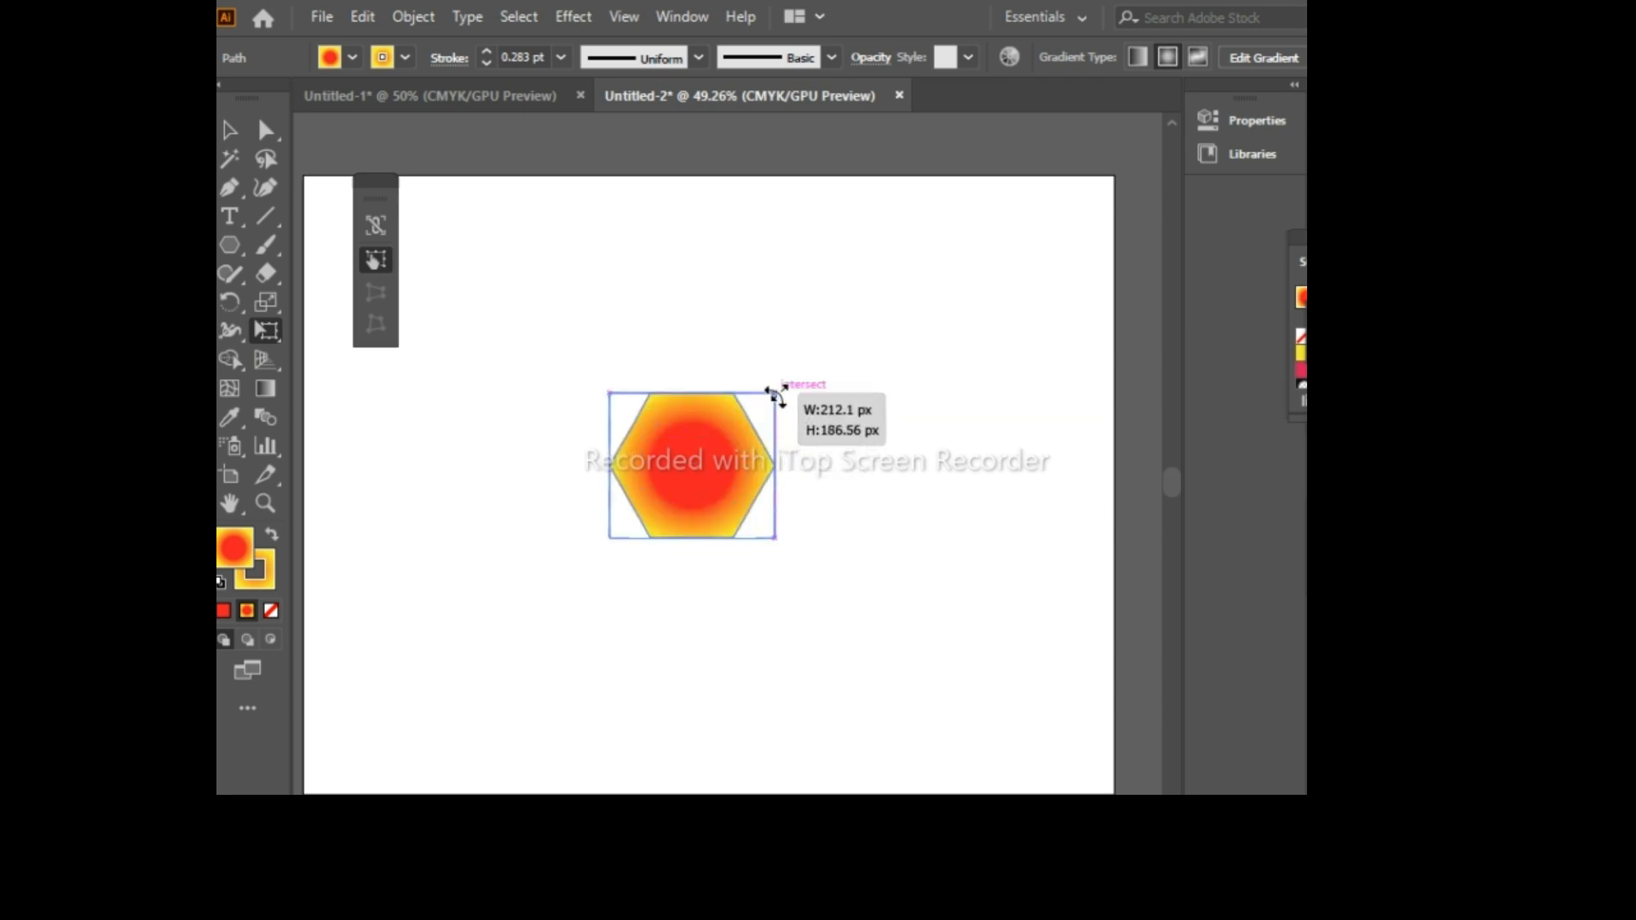
{"action": "left_click_drag", "start_coordinate": [775, 396], "coordinate": [664, 466]}
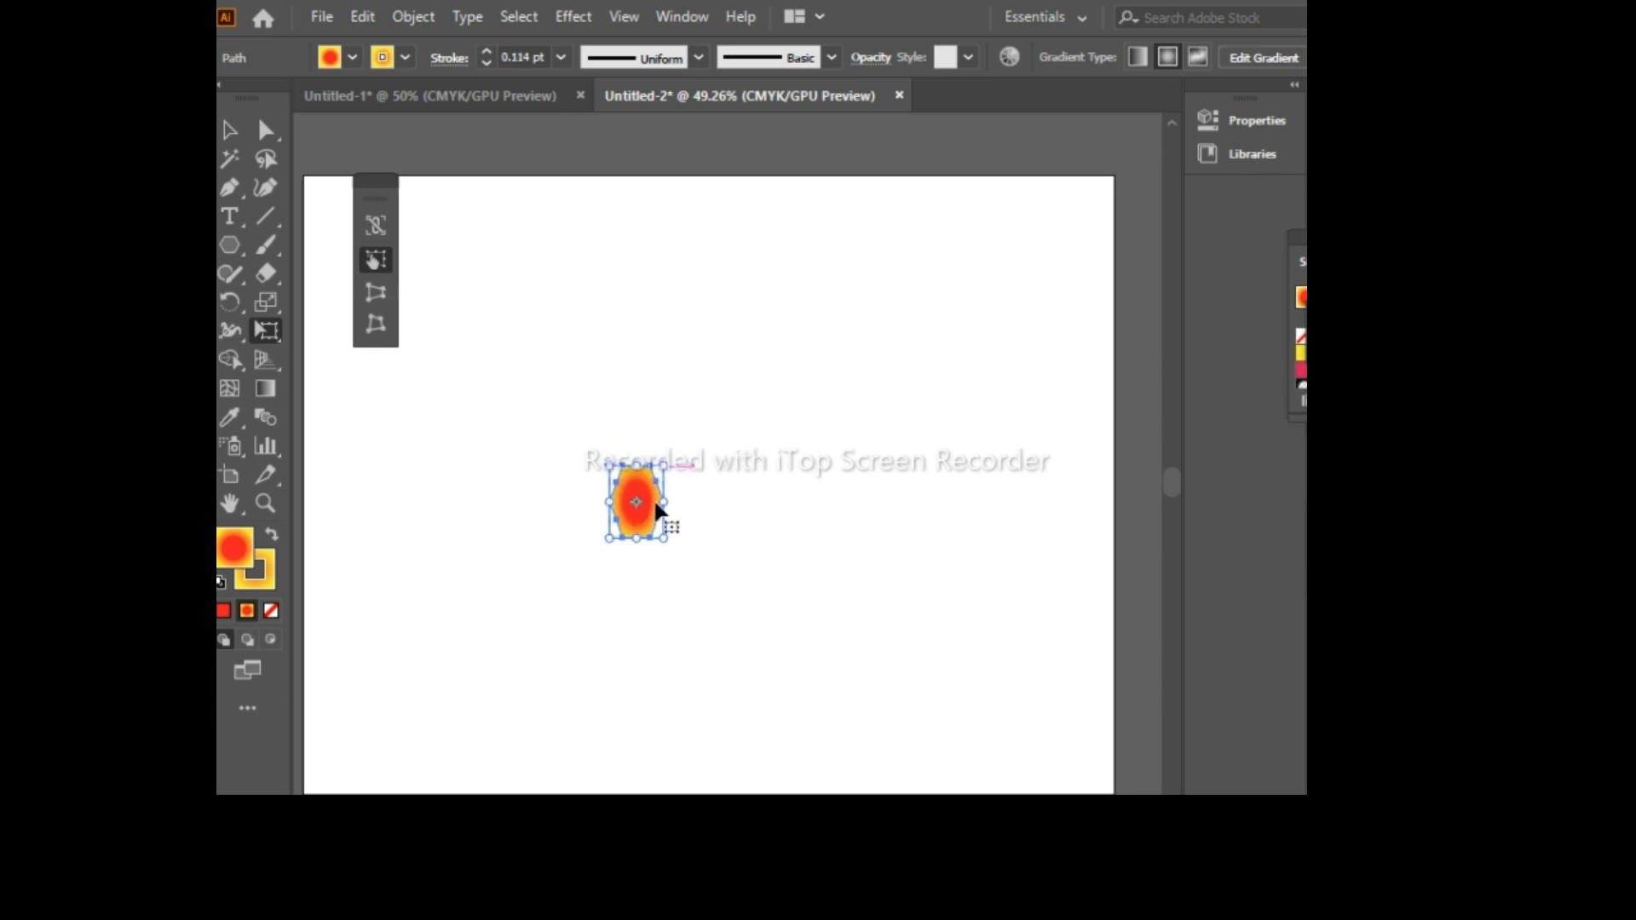
{"action": "key", "text": "ctrl+z"}
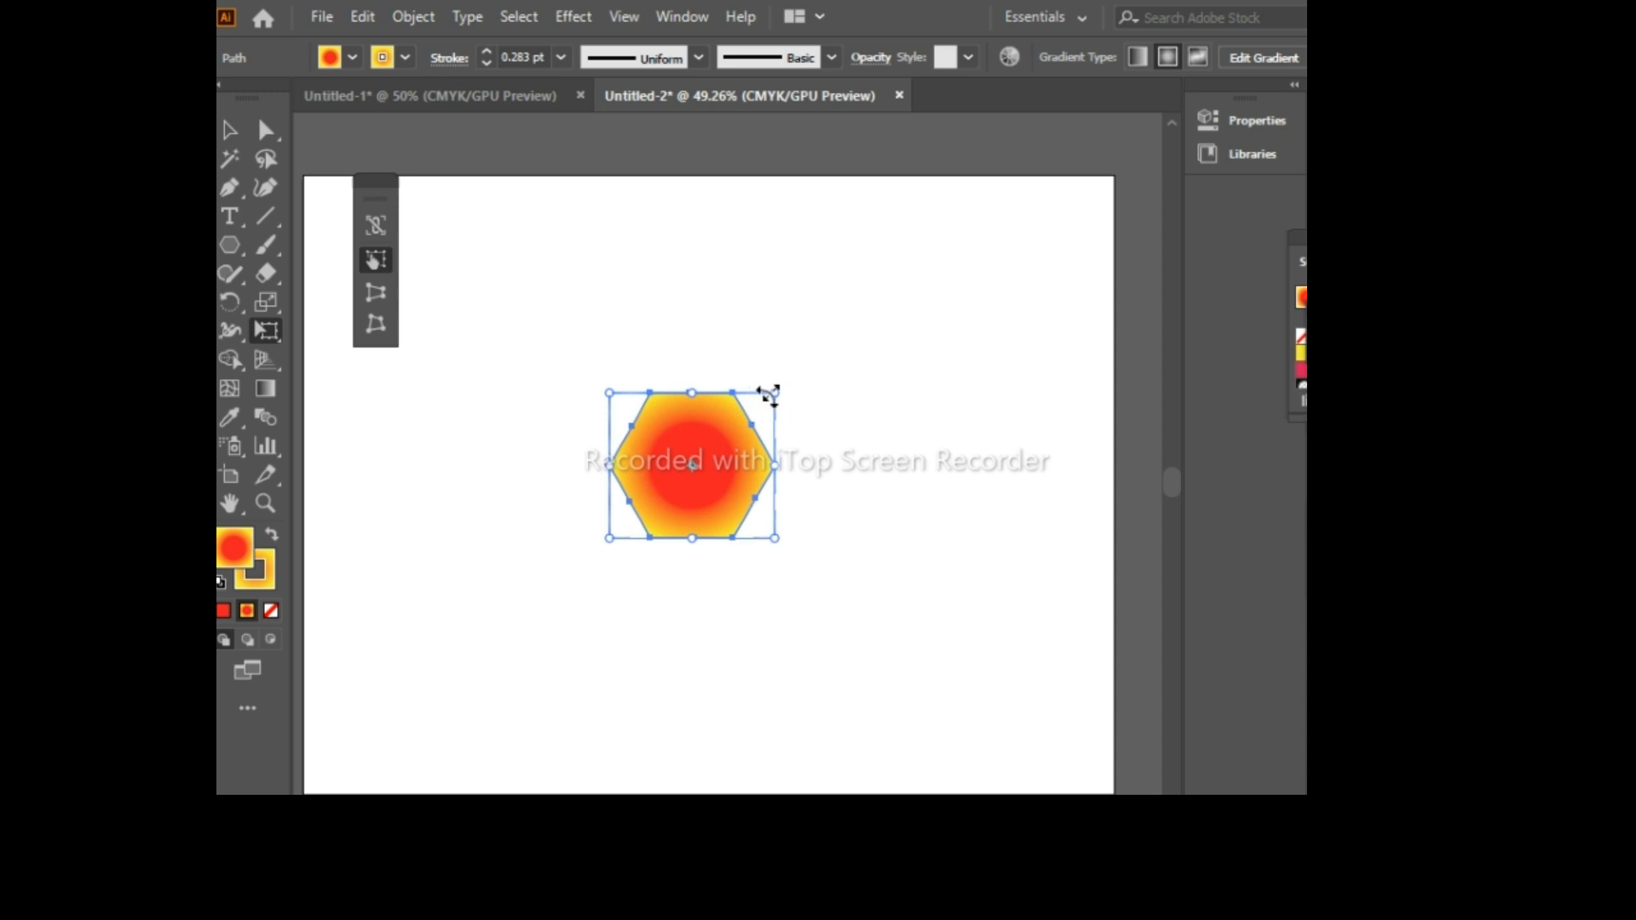
Step: Scale the hexagon proportionally to about half its size and move it back near the middle of the artboard
{"action": "left_click_drag", "start_coordinate": [770, 395], "coordinate": [691, 468]}
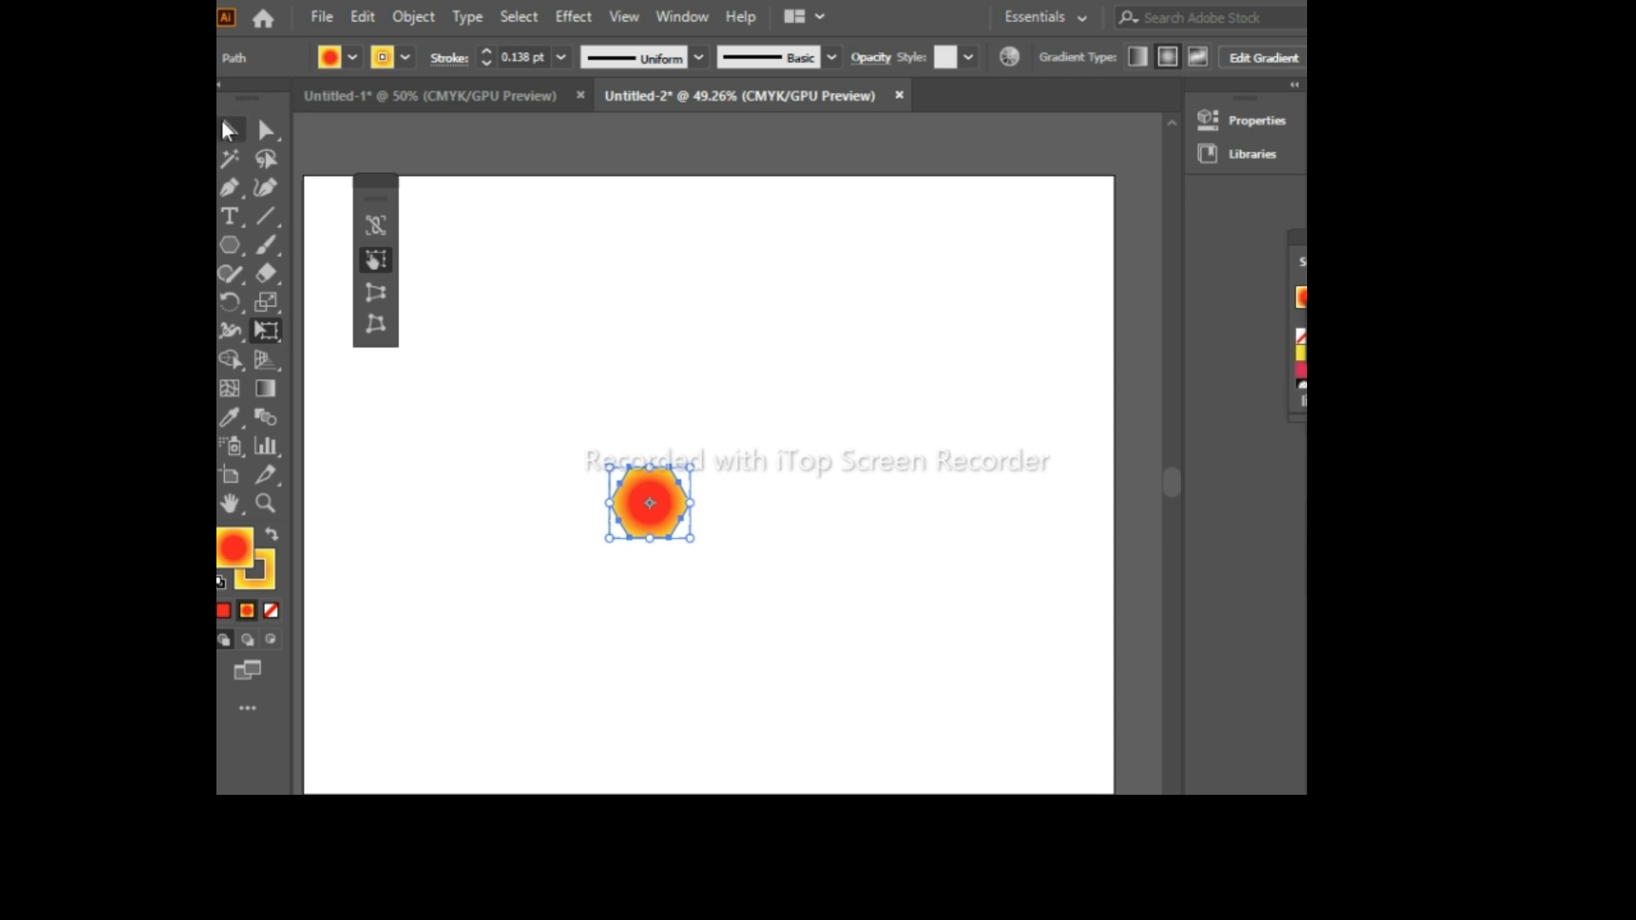
{"action": "left_click", "coordinate": [223, 128]}
{"action": "left_click_drag", "start_coordinate": [647, 512], "coordinate": [687, 452]}
Step: Apply a Pucker & Bloat effect of 30% to the hexagon with the preview turned on
{"action": "left_click", "coordinate": [586, 17]}
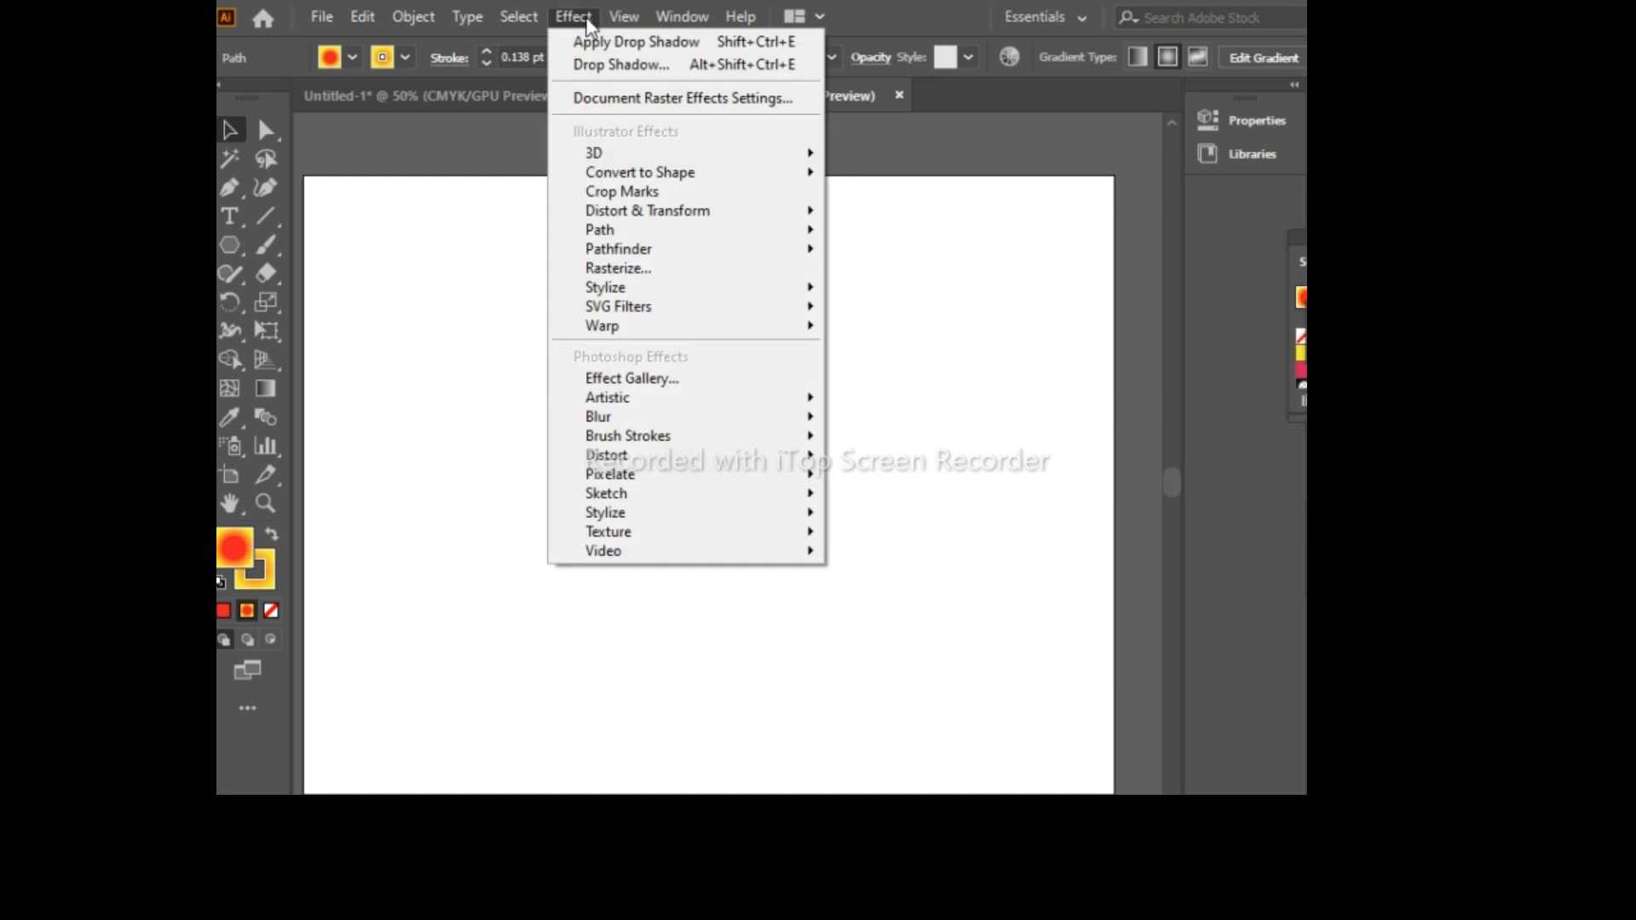
{"action": "mouse_move", "coordinate": [676, 188]}
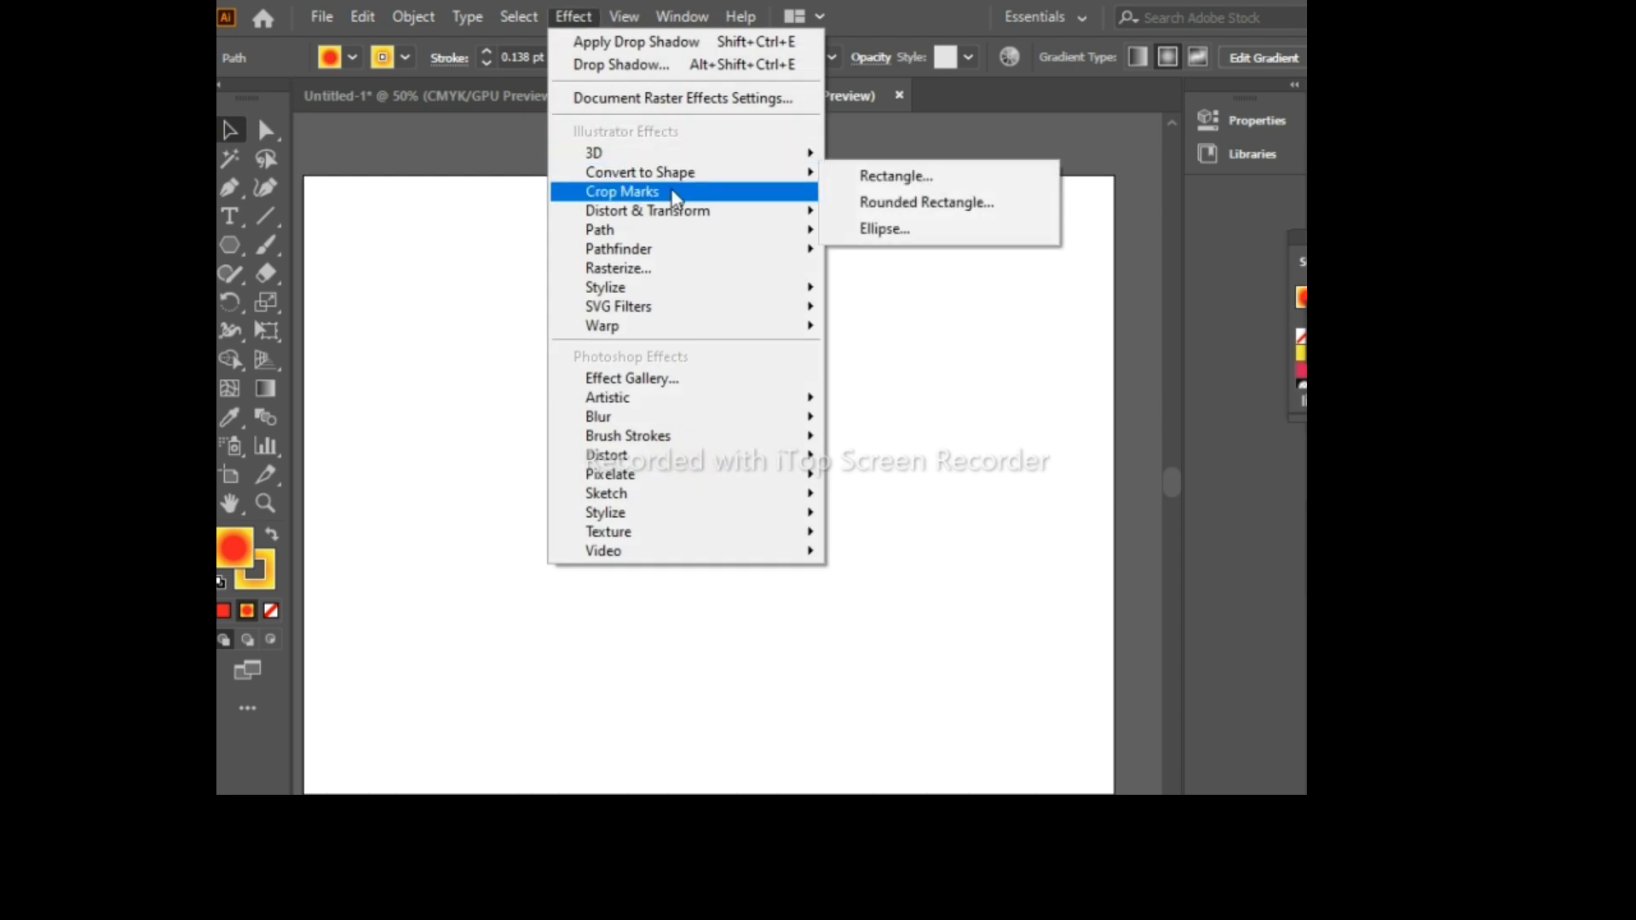
{"action": "mouse_move", "coordinate": [765, 225]}
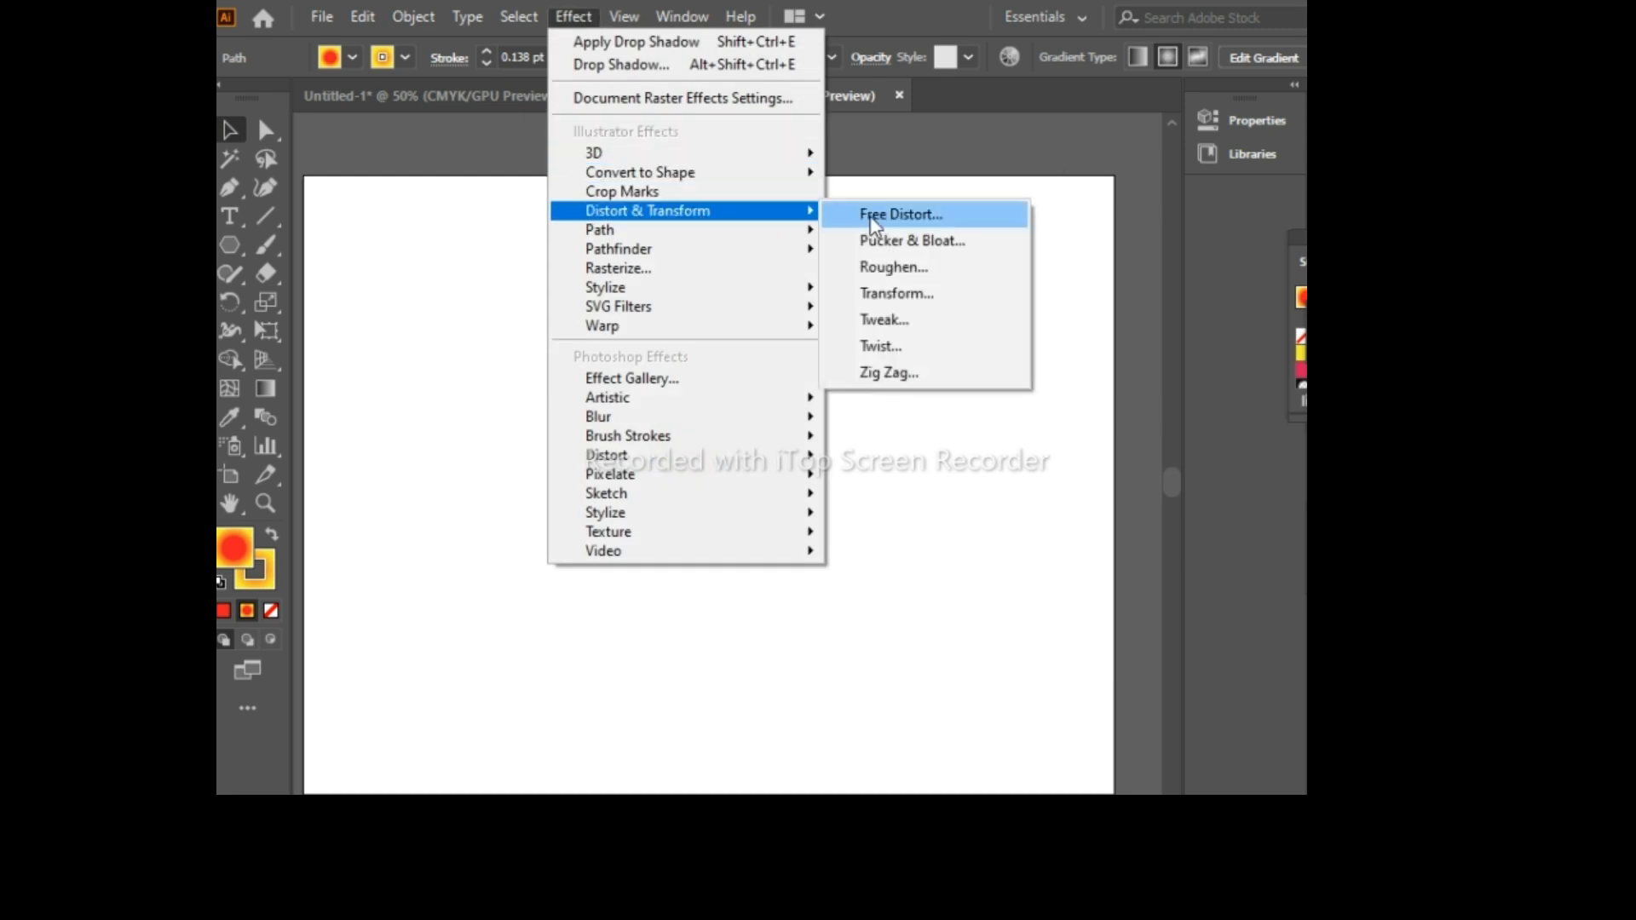
{"action": "left_click", "coordinate": [910, 242]}
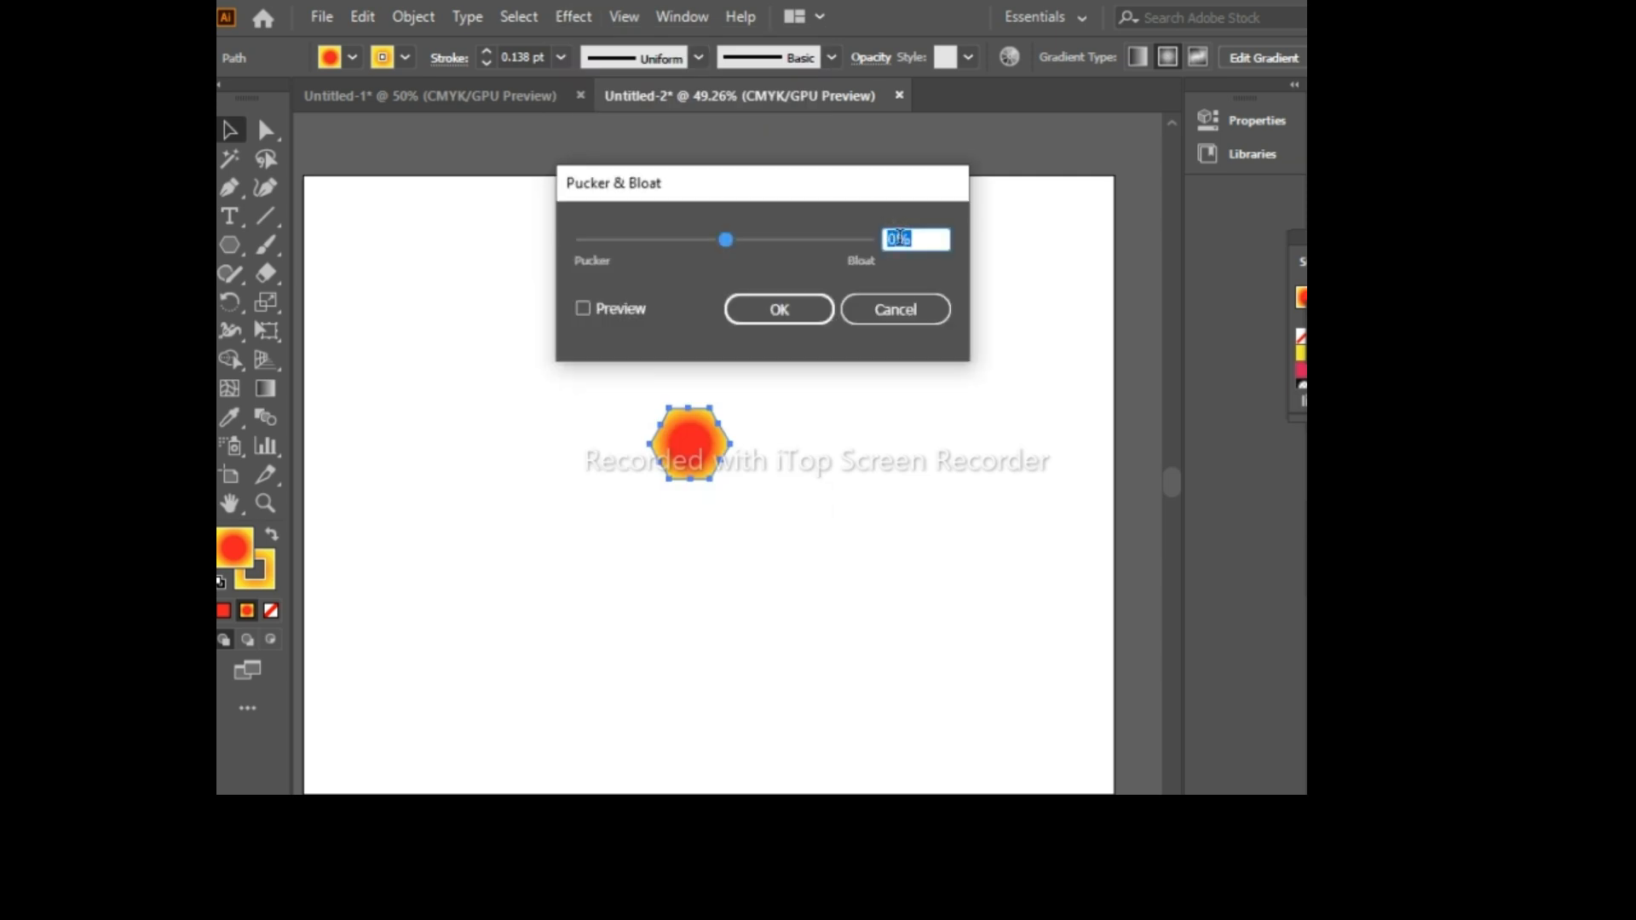
{"action": "scroll", "coordinate": [930, 241], "scroll_direction": "down", "scroll_amount": 4}
{"action": "scroll", "coordinate": [930, 239], "scroll_direction": "up", "scroll_amount": 18}
{"action": "scroll", "coordinate": [929, 234], "scroll_direction": "up", "scroll_amount": 11}
{"action": "scroll", "coordinate": [930, 232], "scroll_direction": "down", "scroll_amount": 1}
{"action": "left_click", "coordinate": [583, 309]}
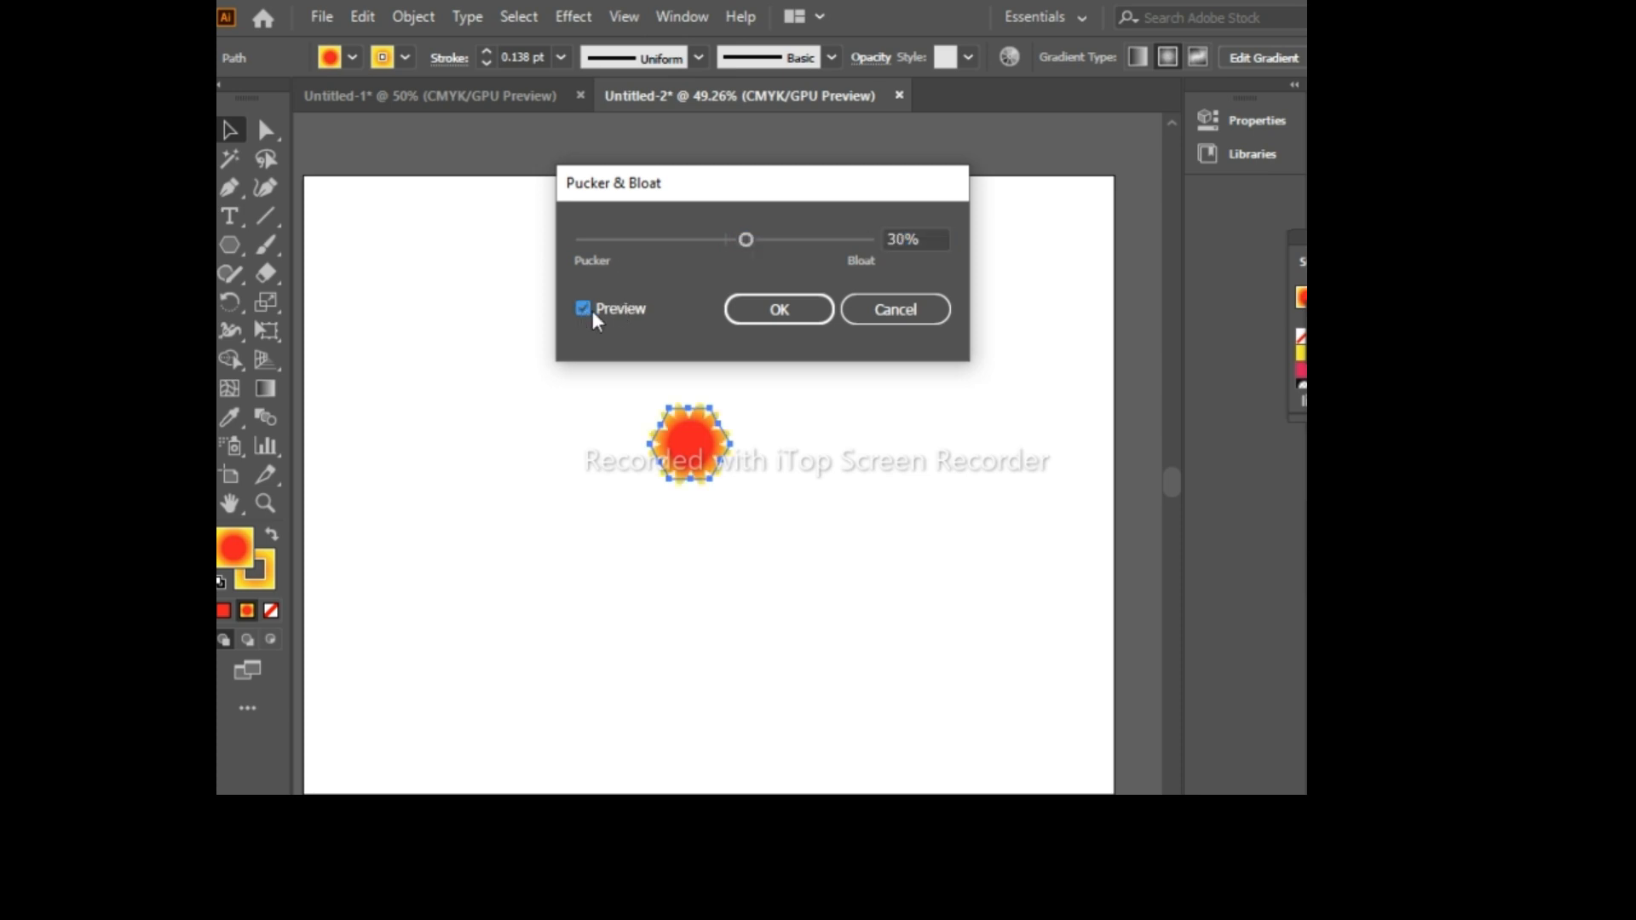
{"action": "left_click", "coordinate": [814, 310]}
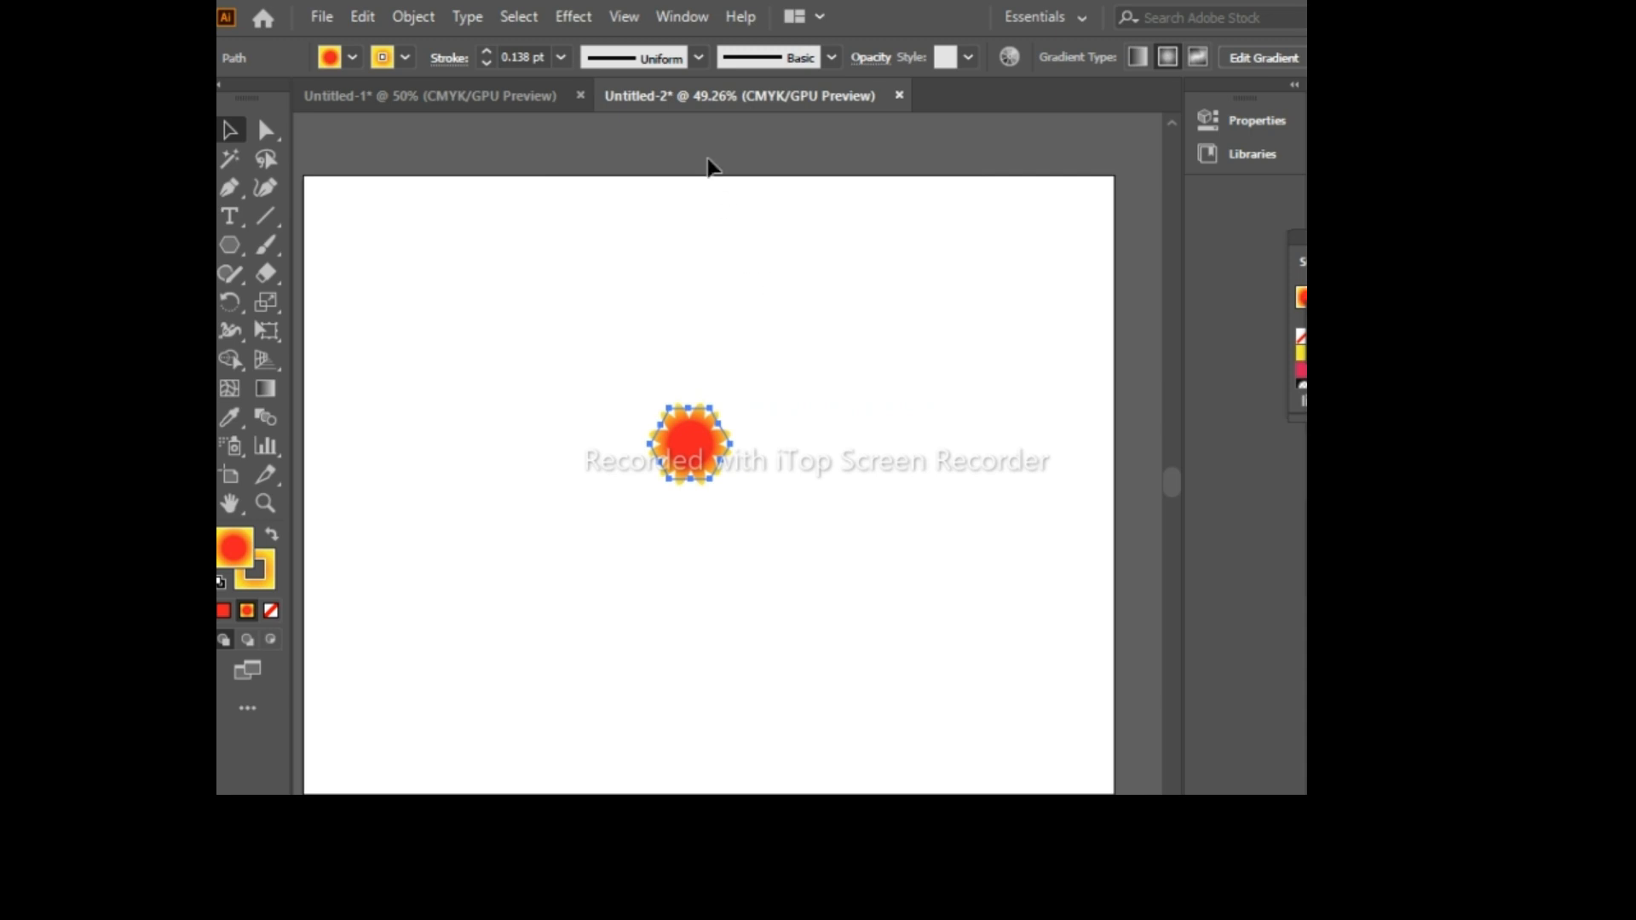
Step: Start a Transform effect on the petalled shape and set its horizontal and vertical scale to 120%
{"action": "left_click", "coordinate": [576, 17]}
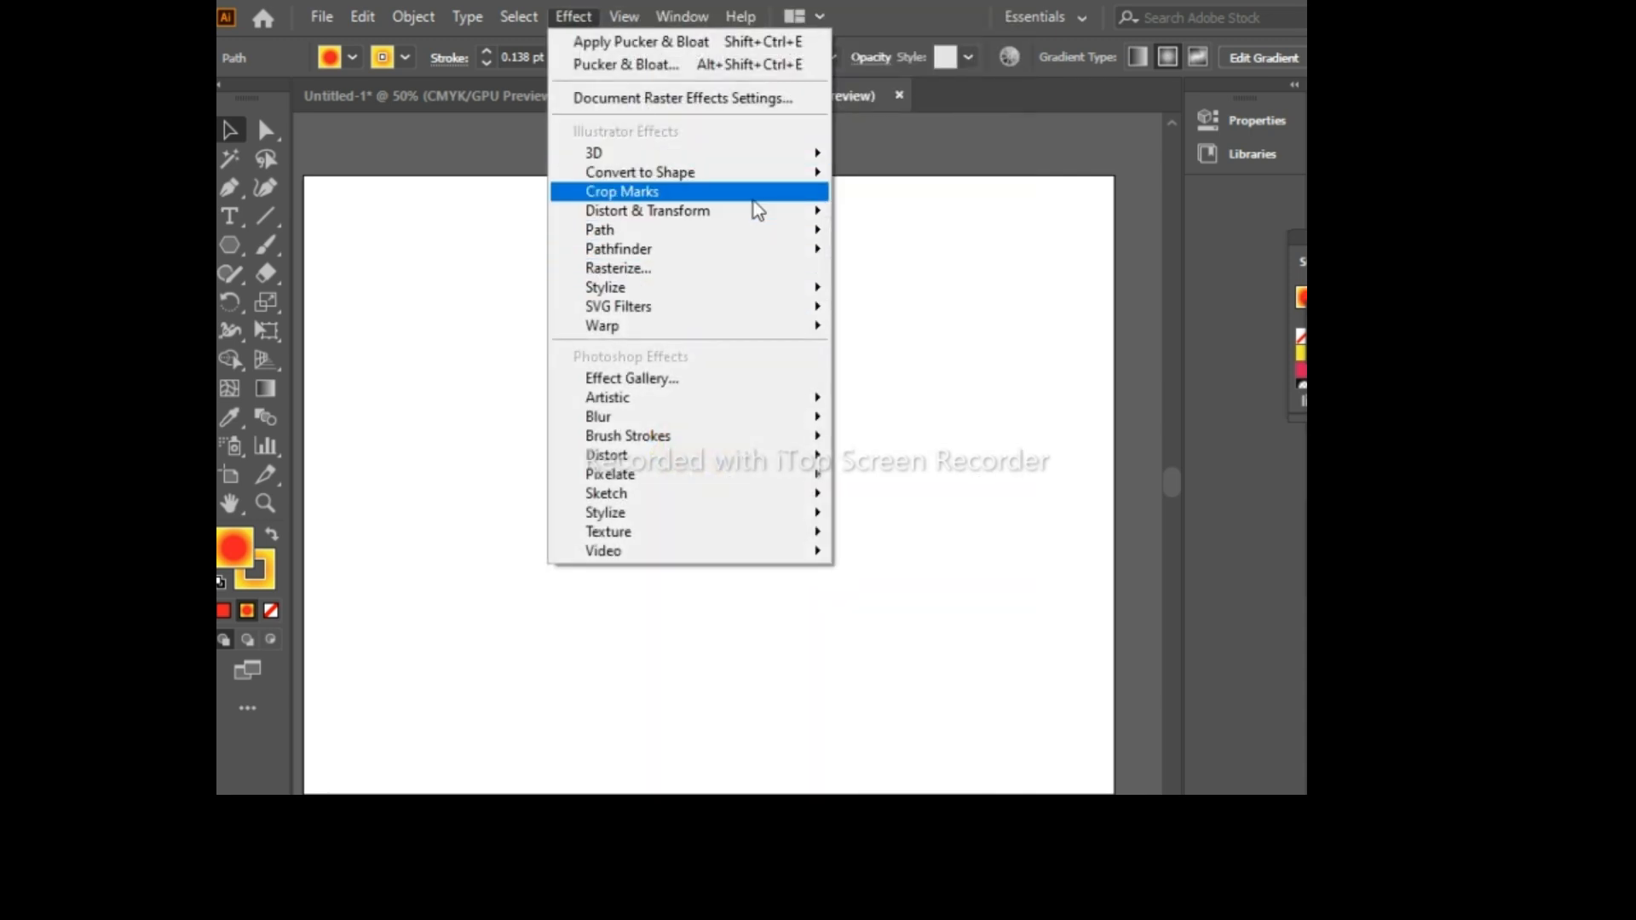
{"action": "mouse_move", "coordinate": [802, 215]}
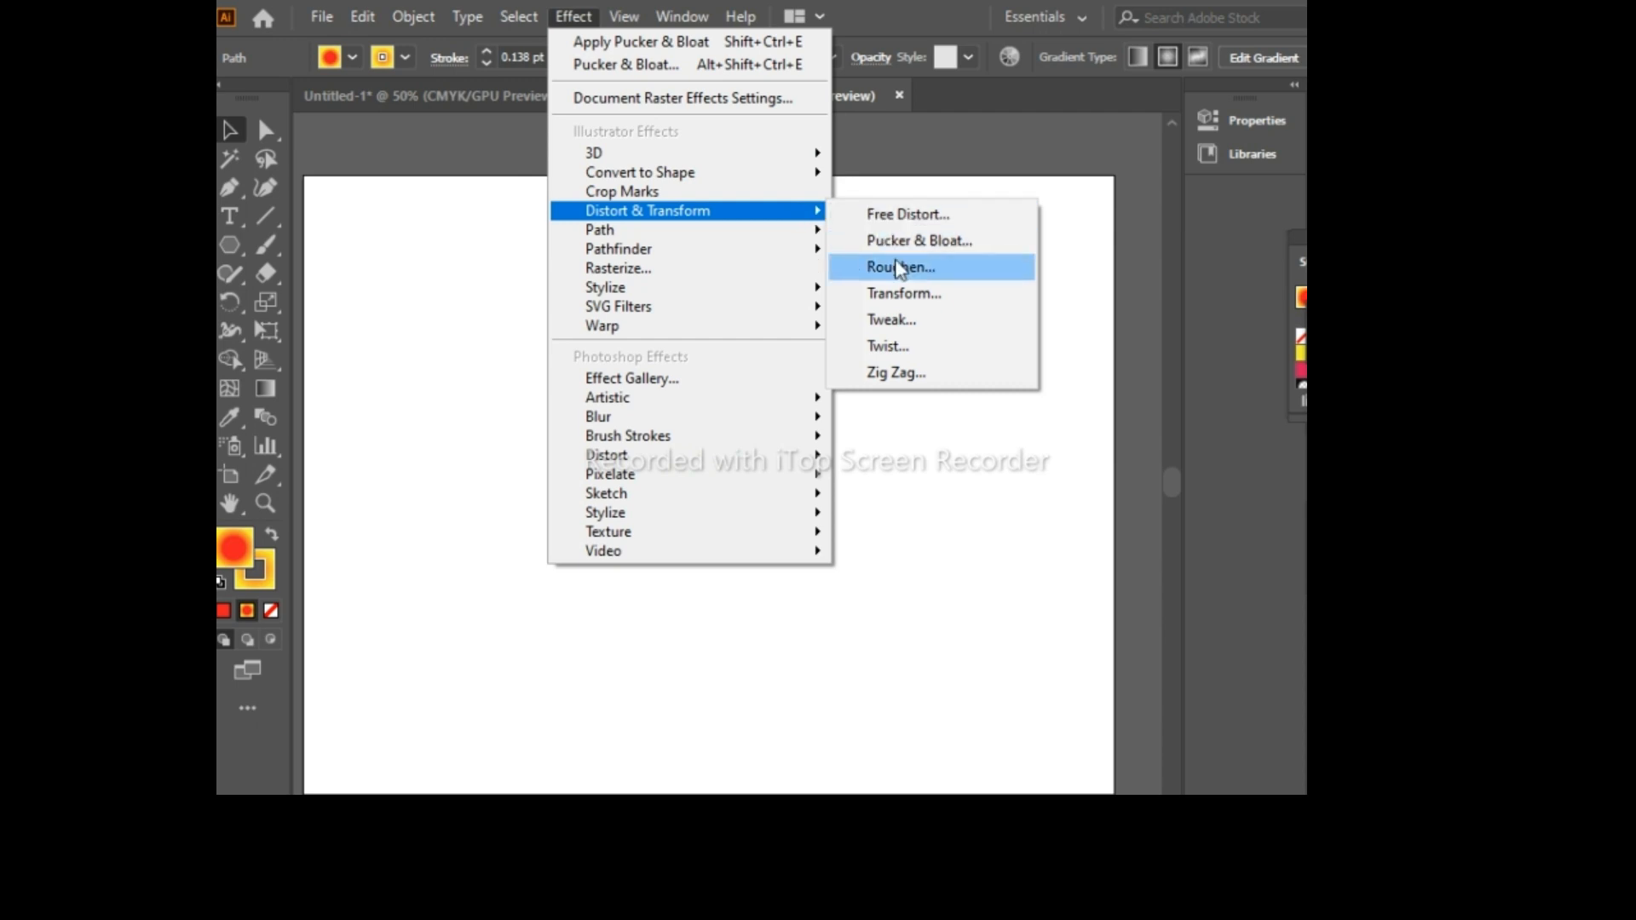
{"action": "left_click", "coordinate": [909, 306]}
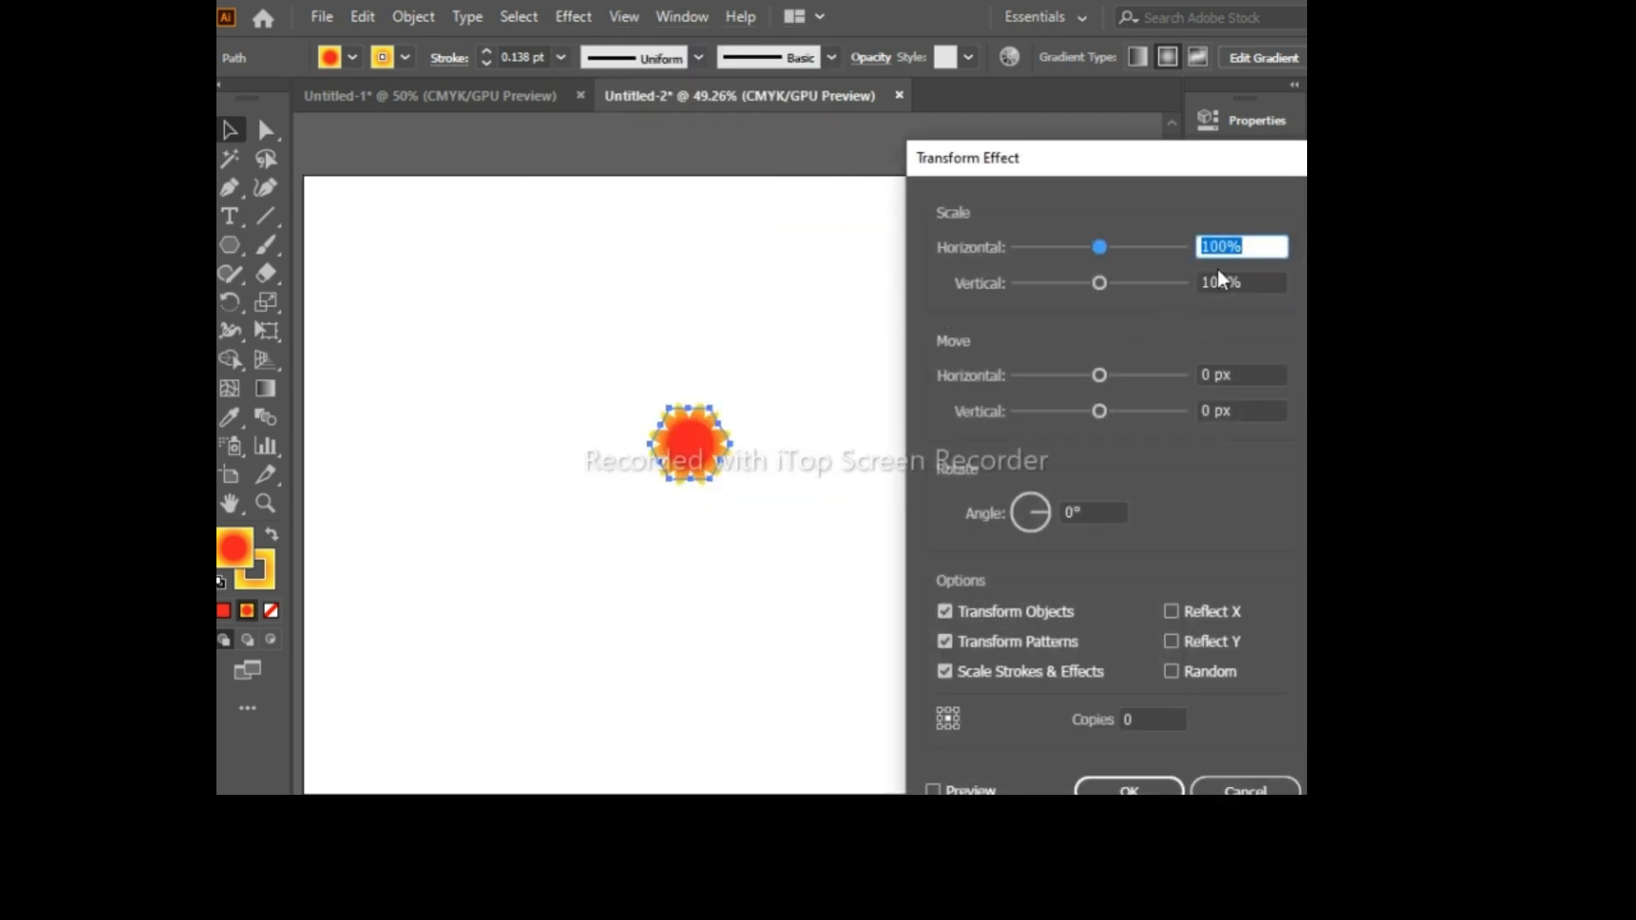
{"action": "scroll", "coordinate": [1257, 247], "scroll_direction": "down", "scroll_amount": 3}
{"action": "scroll", "coordinate": [1258, 247], "scroll_direction": "up", "scroll_amount": 12}
{"action": "left_click", "coordinate": [1263, 283]}
{"action": "scroll", "coordinate": [1265, 285], "scroll_direction": "up", "scroll_amount": 2}
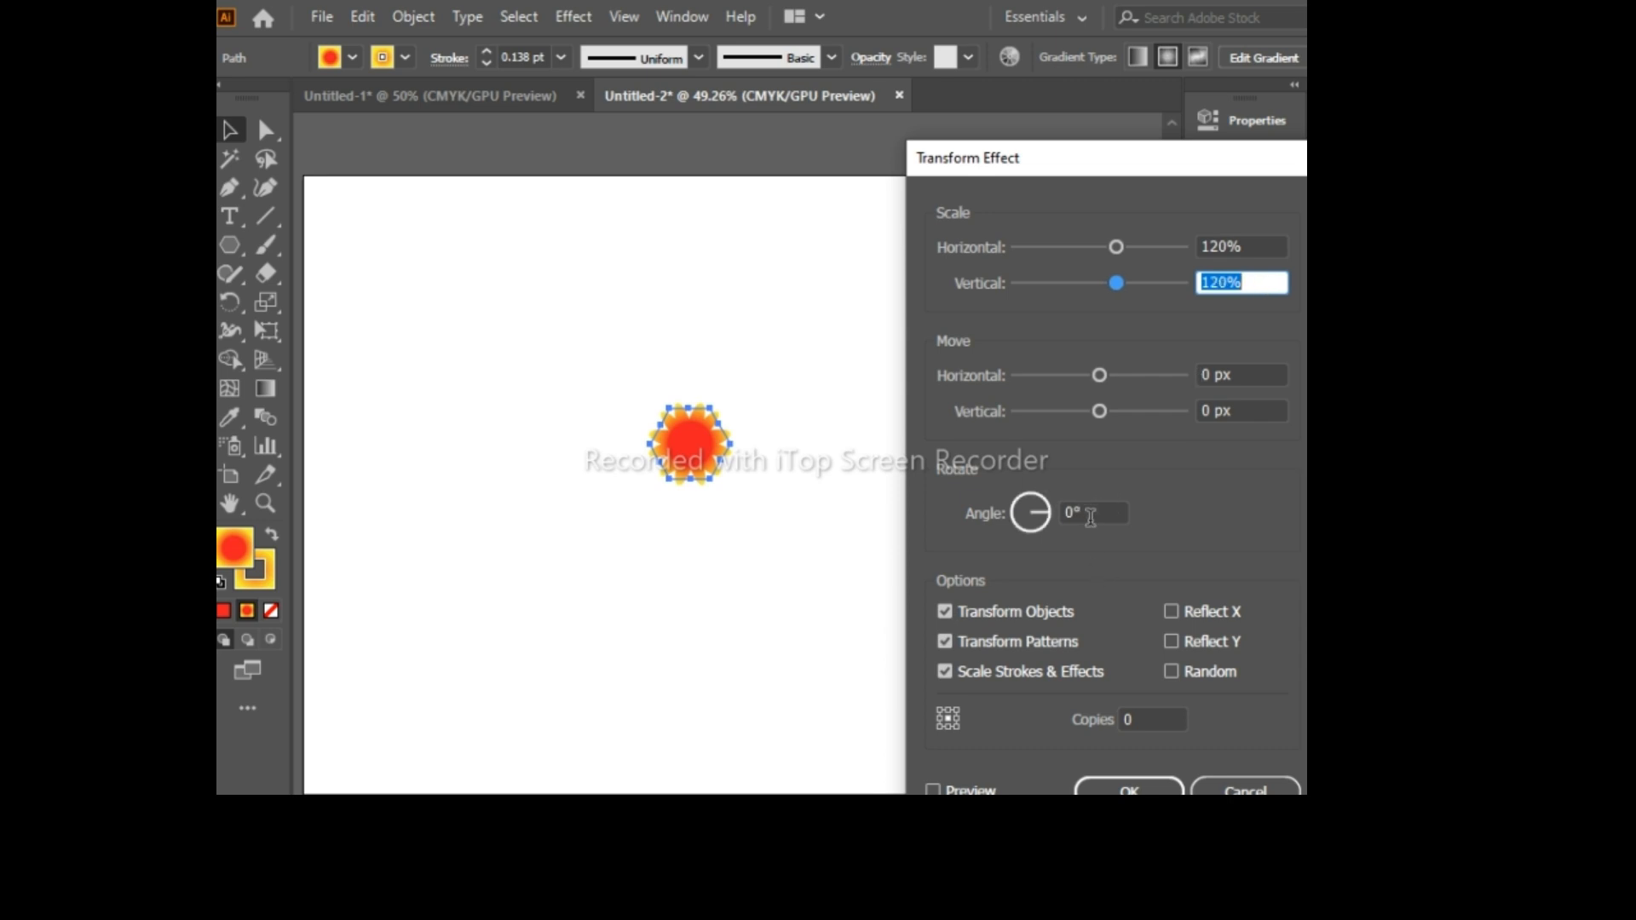
Step: Set the Transform effect's rotation angle to 20°
{"action": "left_click", "coordinate": [1094, 515]}
{"action": "key", "text": "Up"}
{"action": "key", "text": "Up"}
{"action": "key", "text": "Up"}
{"action": "key", "text": "Up"}
{"action": "key", "text": "Up"}
{"action": "key", "text": "Up"}
{"action": "key", "text": "Up"}
{"action": "key", "text": "Up"}
{"action": "key", "text": "Up"}
{"action": "key", "text": "Up"}
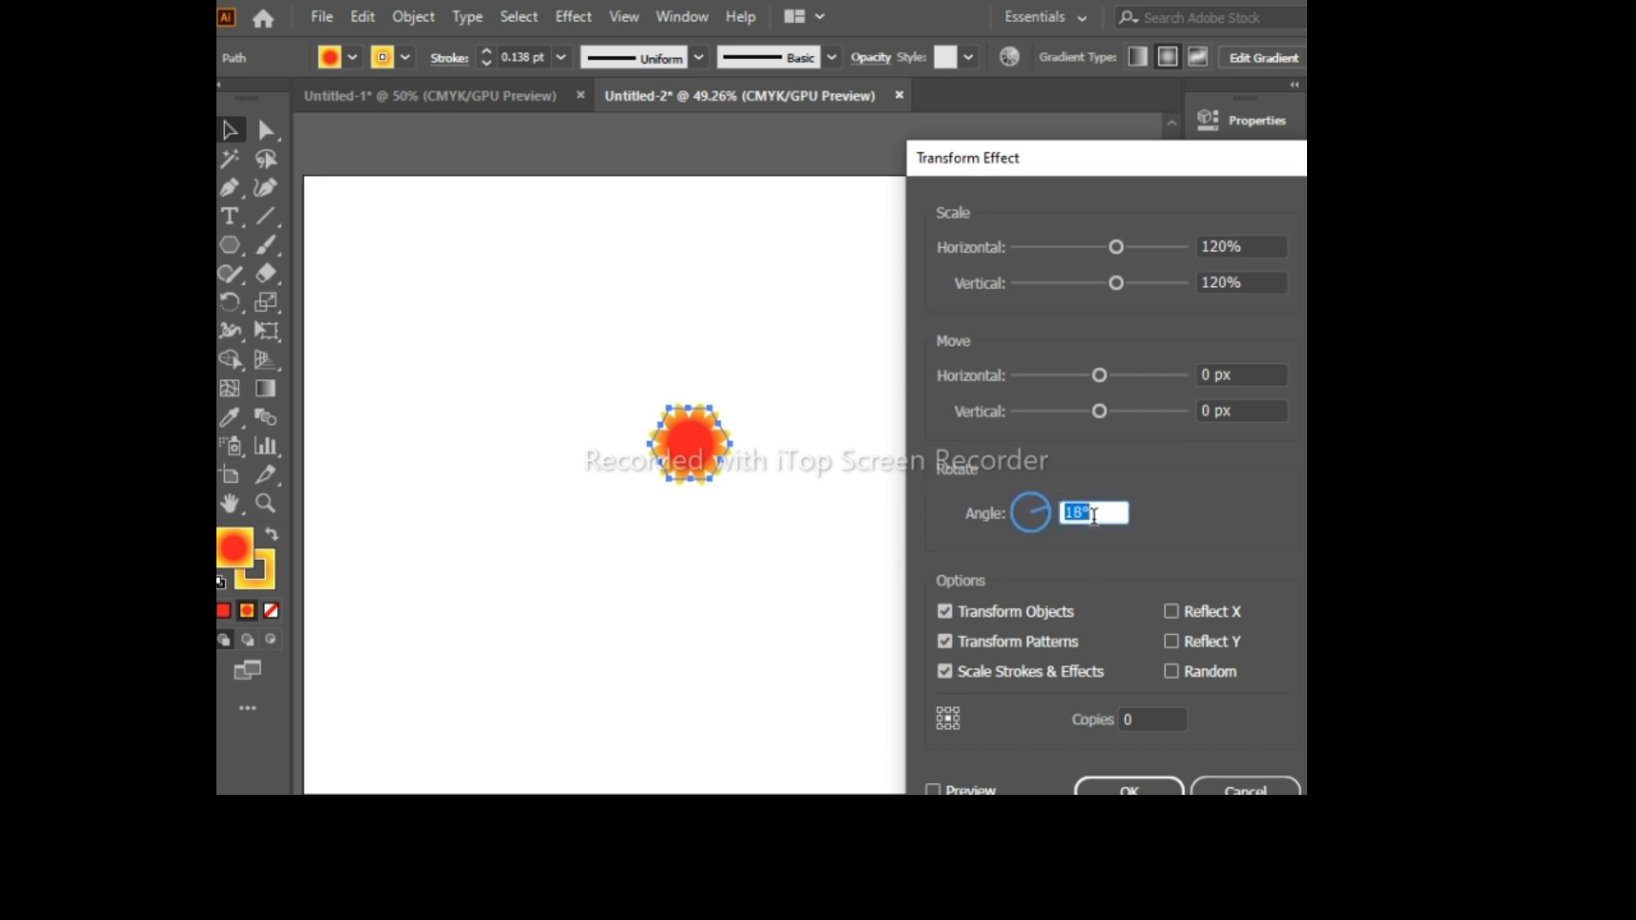
{"action": "key", "text": "Down"}
{"action": "key", "text": "Down"}
Step: Set the Transform effect to 12 copies, preview the layered flower and apply the effect
{"action": "left_click", "coordinate": [1138, 719]}
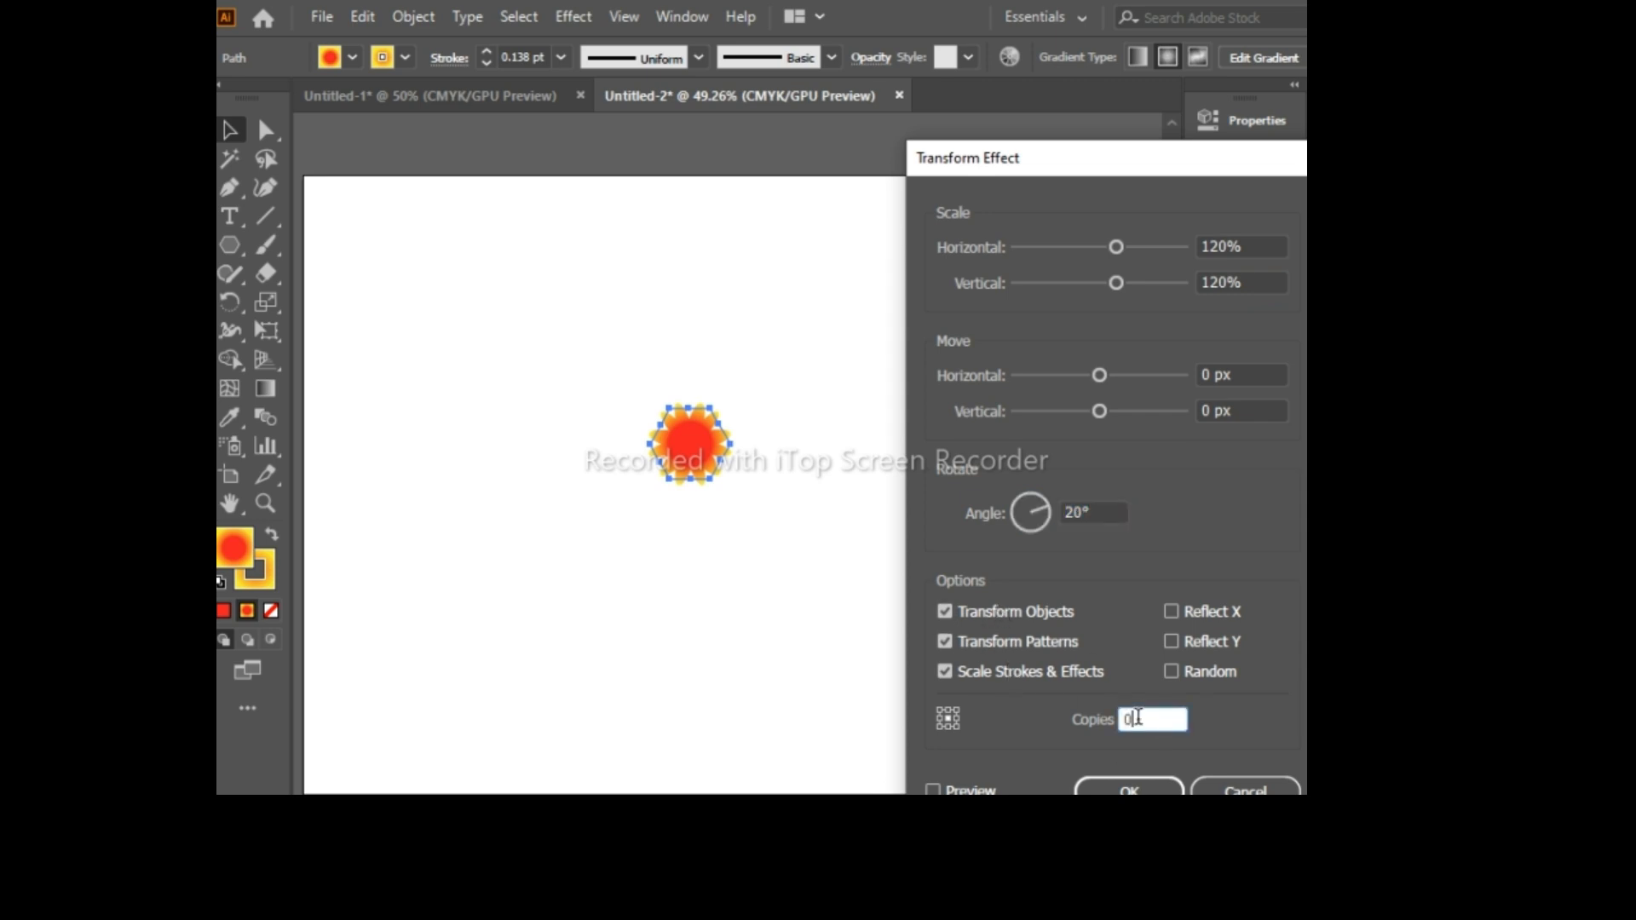
{"action": "key", "text": "Up"}
{"action": "key", "text": "Up"}
{"action": "key", "text": "Up"}
{"action": "left_click", "coordinate": [933, 791]}
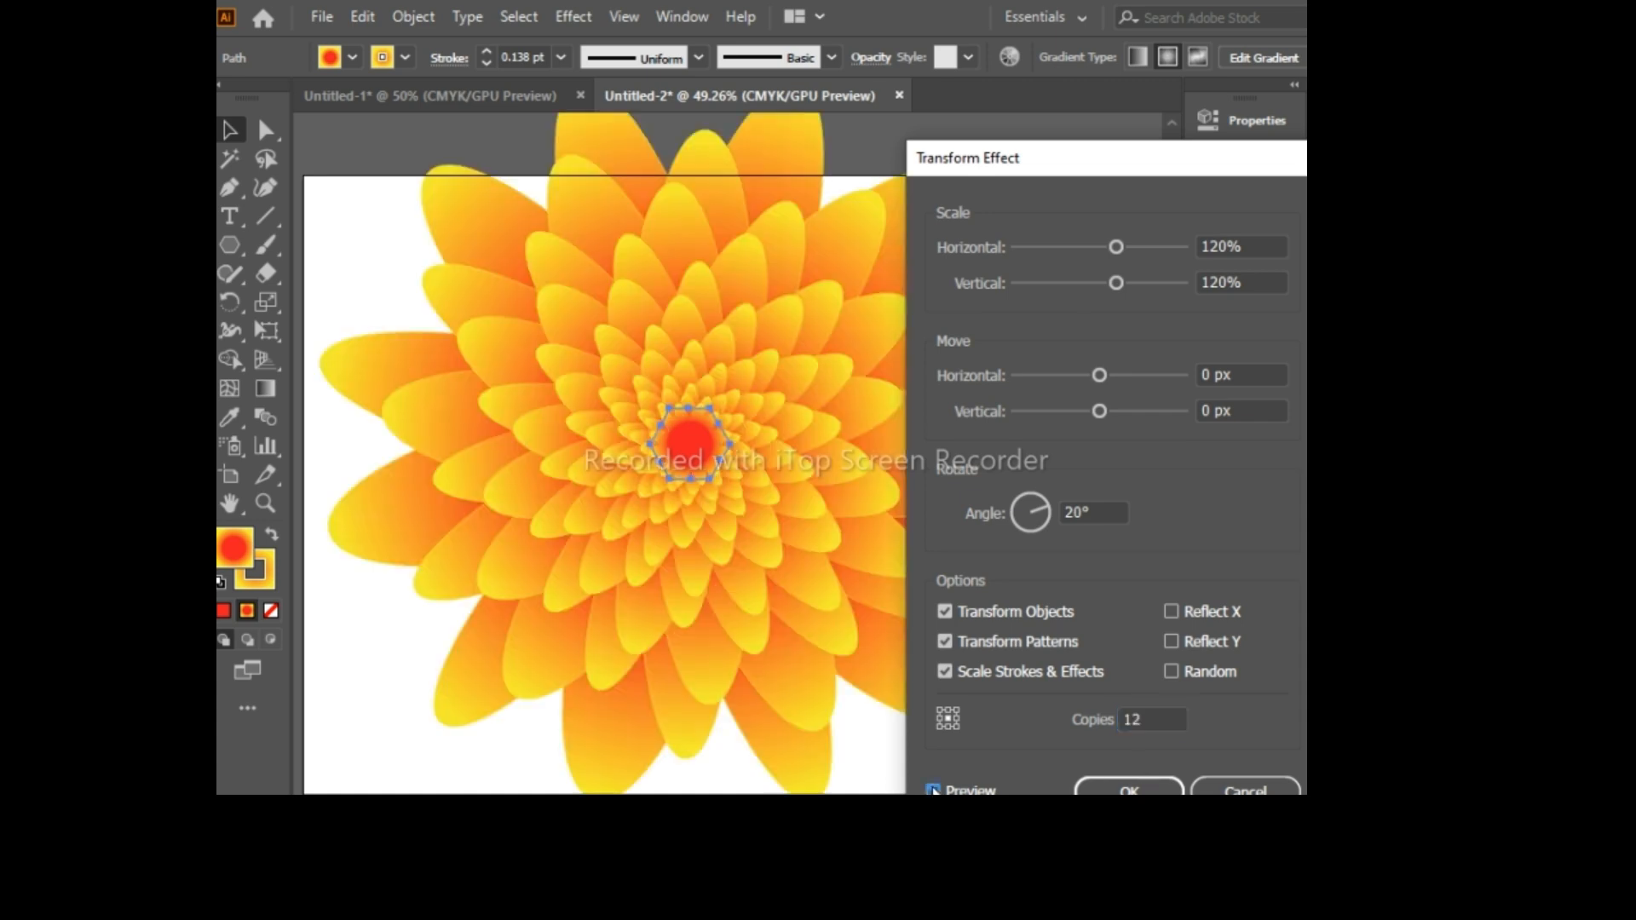
{"action": "key", "text": "Return"}
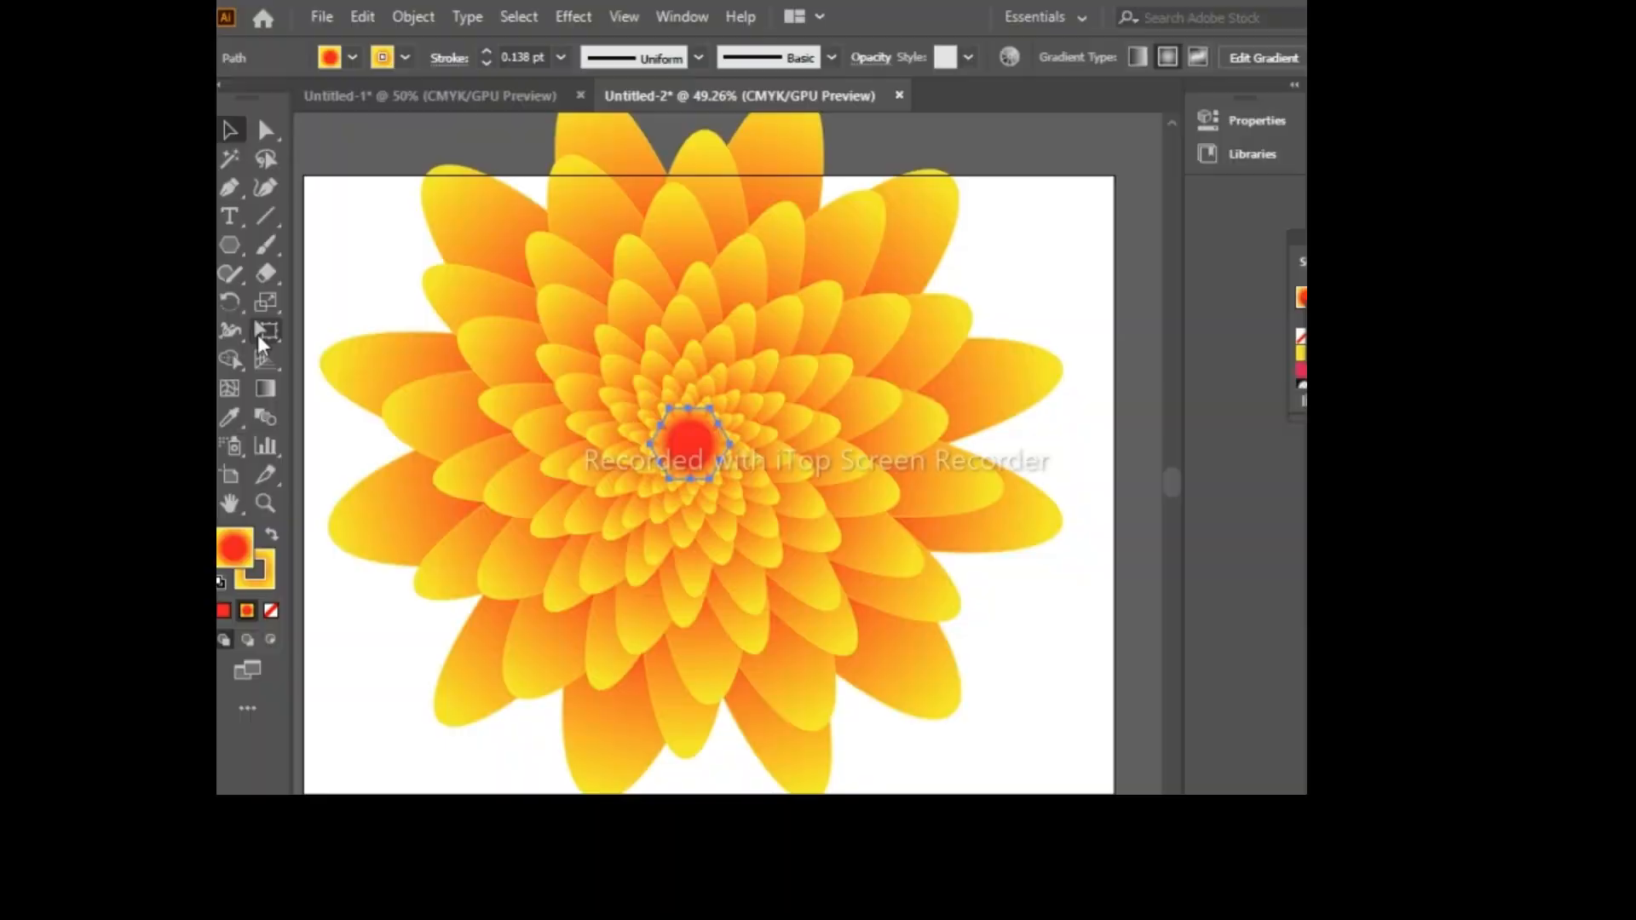
Step: Scale the whole flower down proportionally with Free Transform to about 60% so that it fits within the artboard
{"action": "key", "text": "e"}
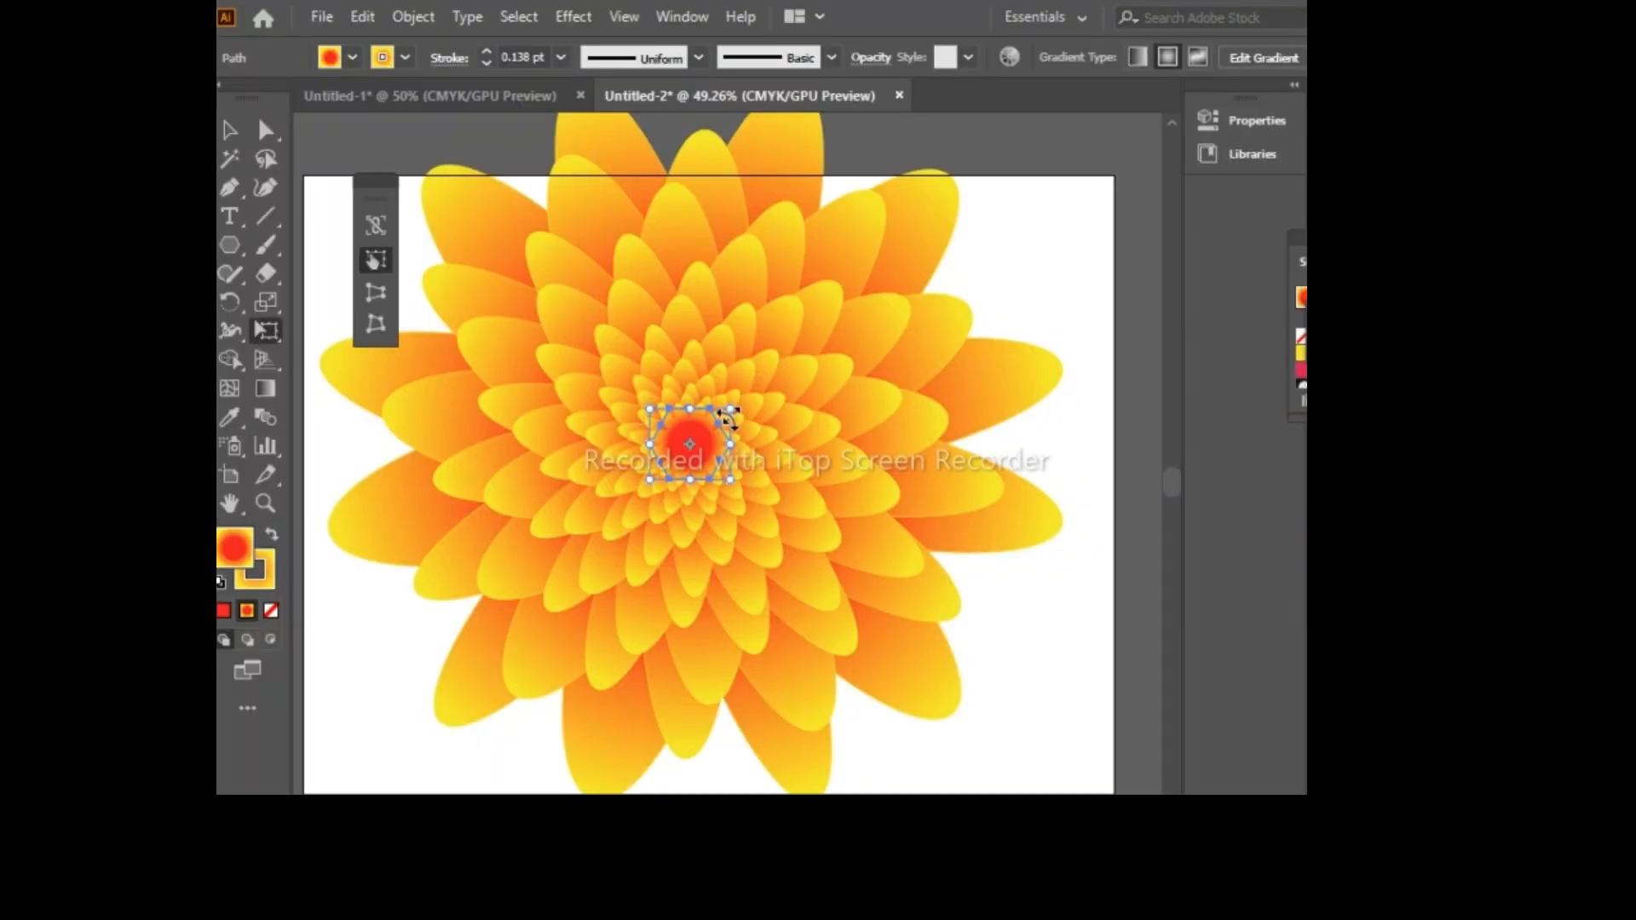
{"action": "mouse_move", "coordinate": [729, 415]}
{"action": "left_mouse_down"}
{"action": "mouse_move", "coordinate": [722, 433]}
{"action": "mouse_move", "coordinate": [731, 410]}
{"action": "left_mouse_up"}
{"action": "left_click_drag", "start_coordinate": [731, 415], "coordinate": [700, 437]}
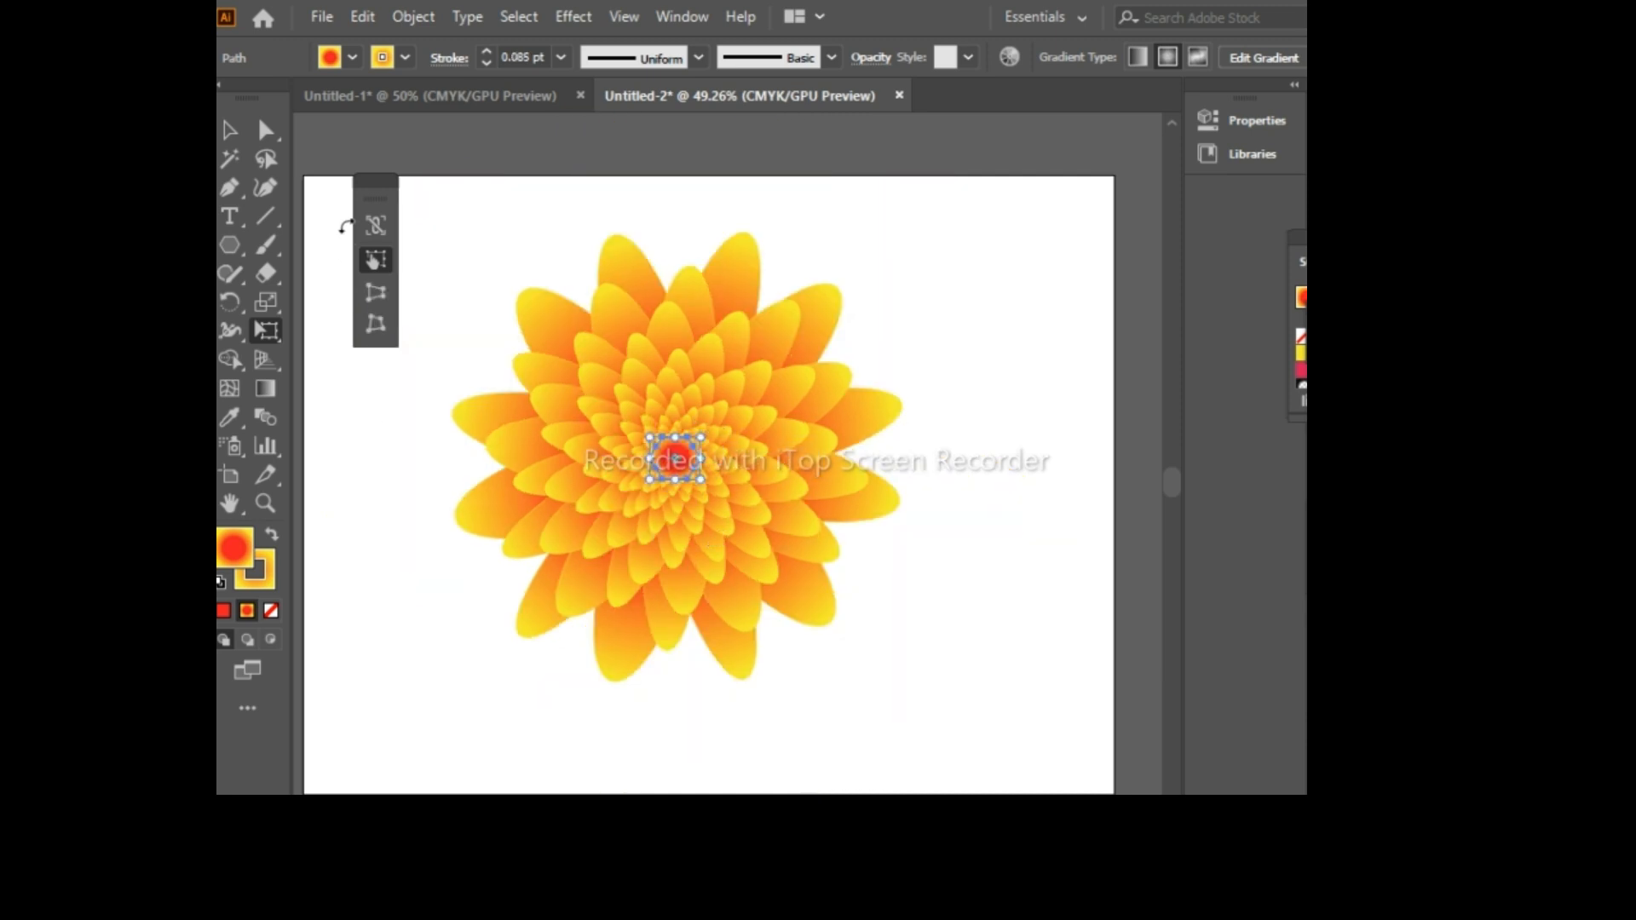
{"action": "left_click", "coordinate": [229, 130]}
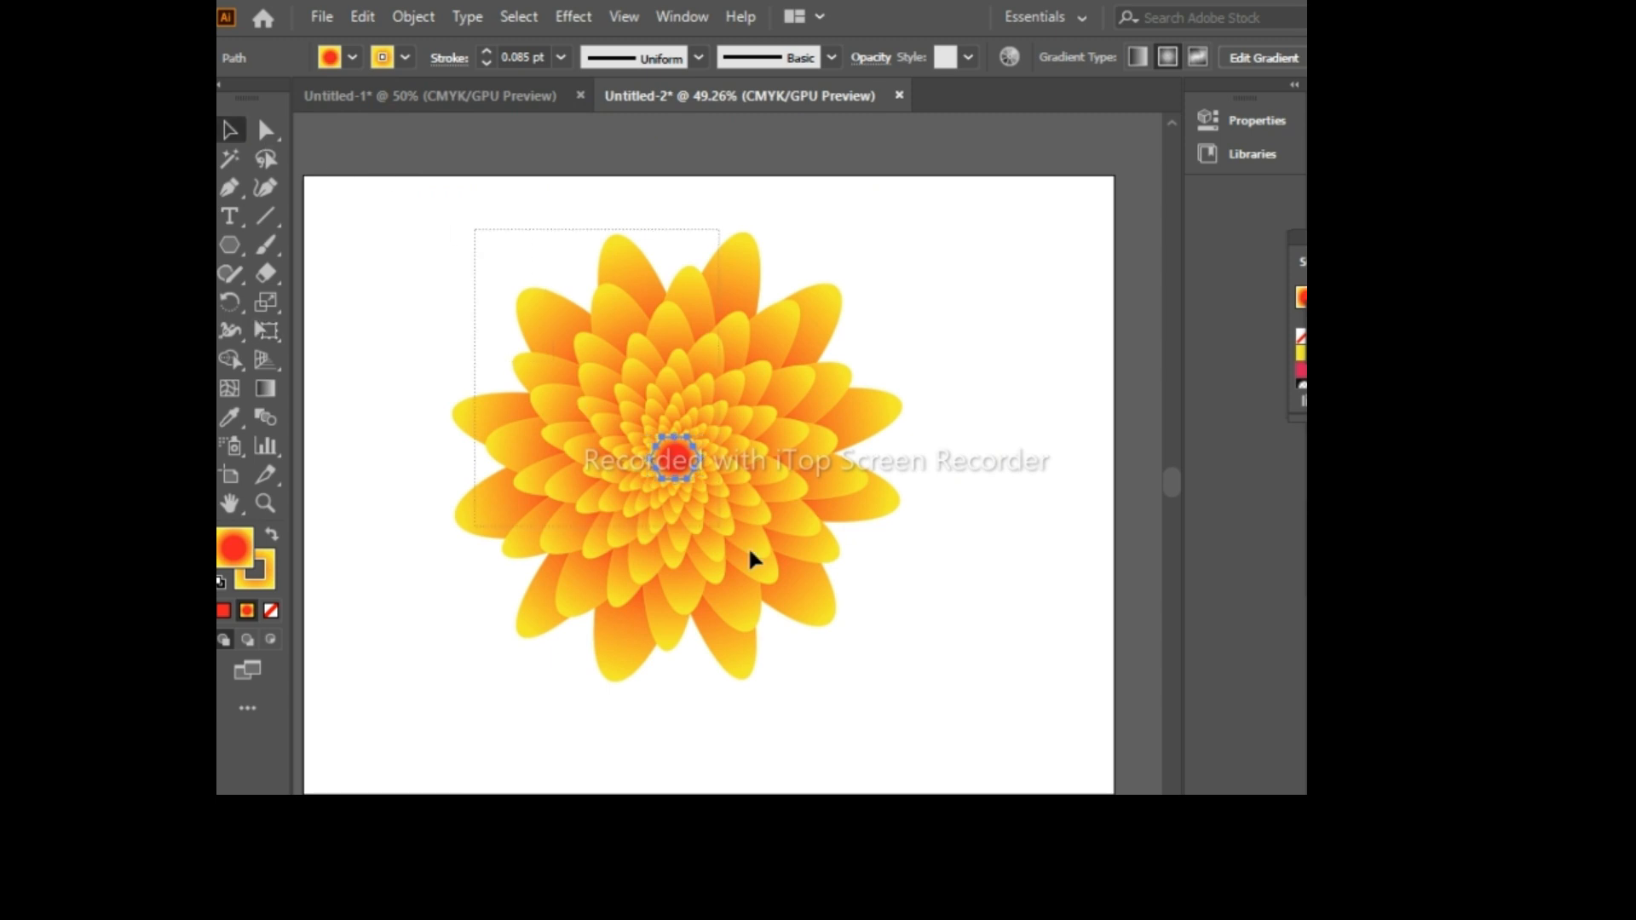
Step: Apply a Multiply drop shadow to the flower with 75% opacity, 7 px X and Y offsets and 5 px blur, then deselect it
{"action": "left_click", "coordinate": [586, 13]}
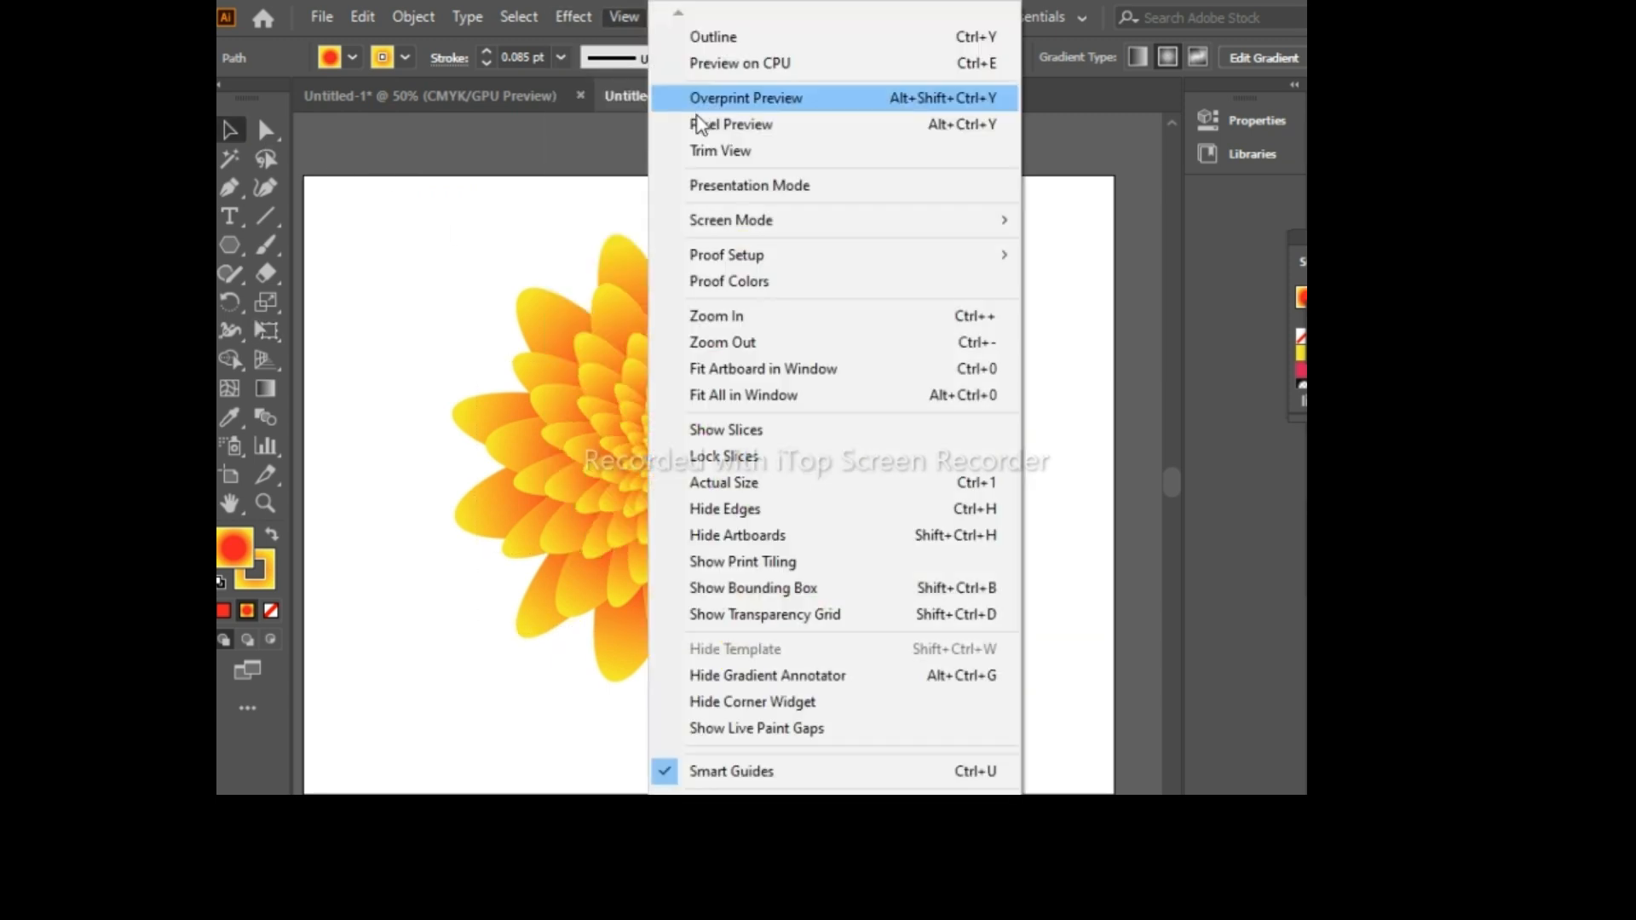
{"action": "mouse_move", "coordinate": [521, 14]}
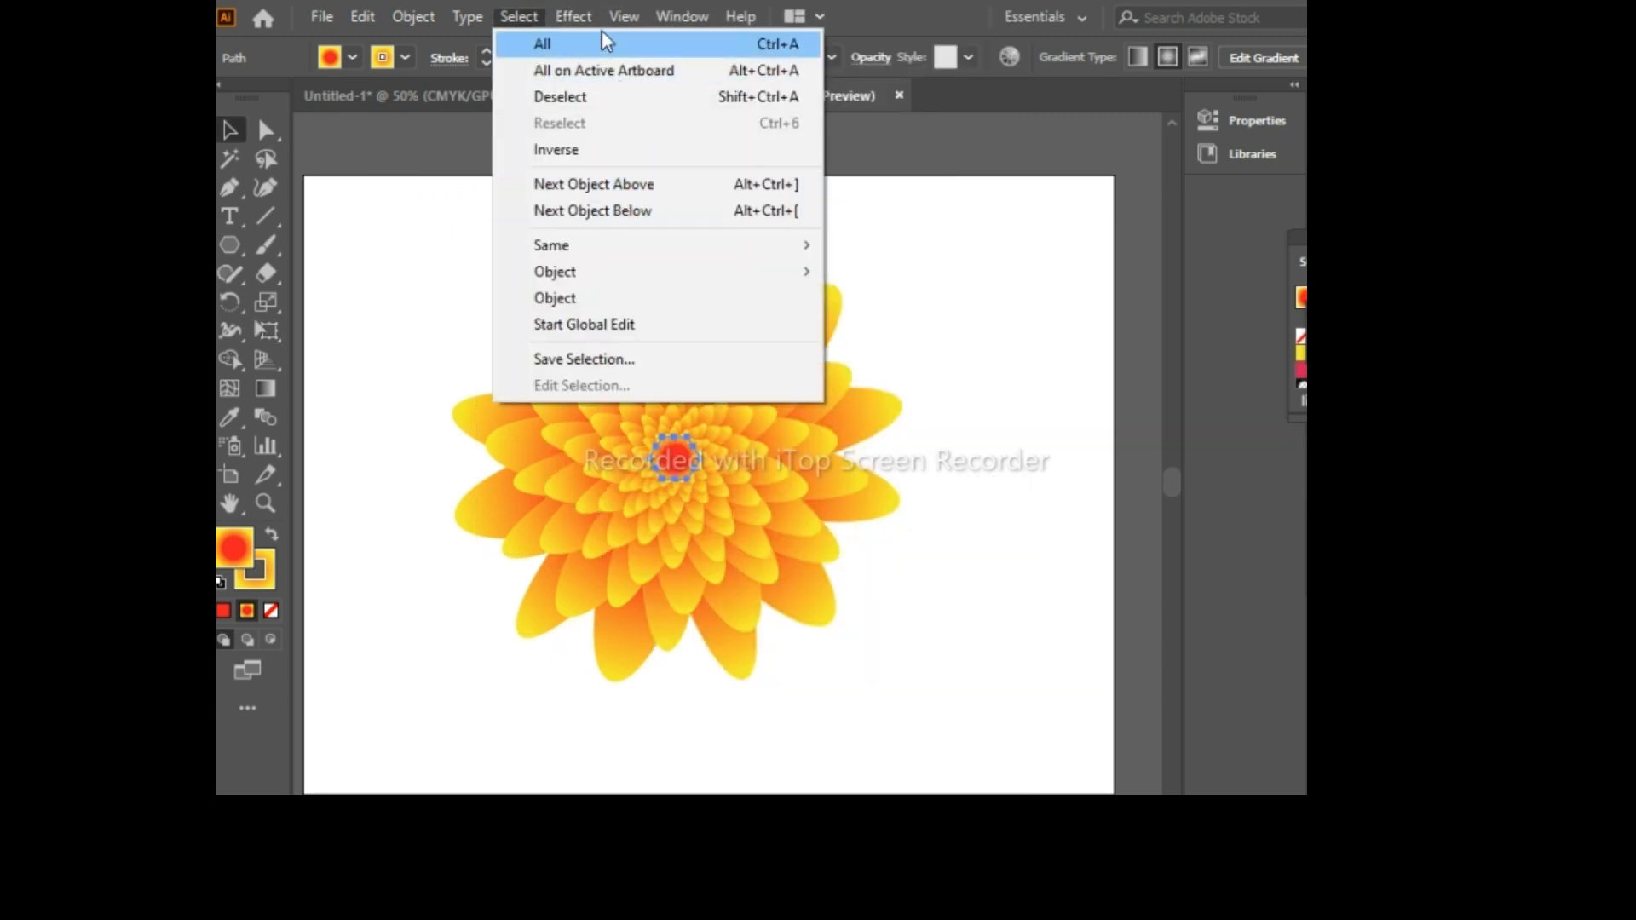
{"action": "mouse_move", "coordinate": [572, 16]}
{"action": "mouse_move", "coordinate": [756, 292]}
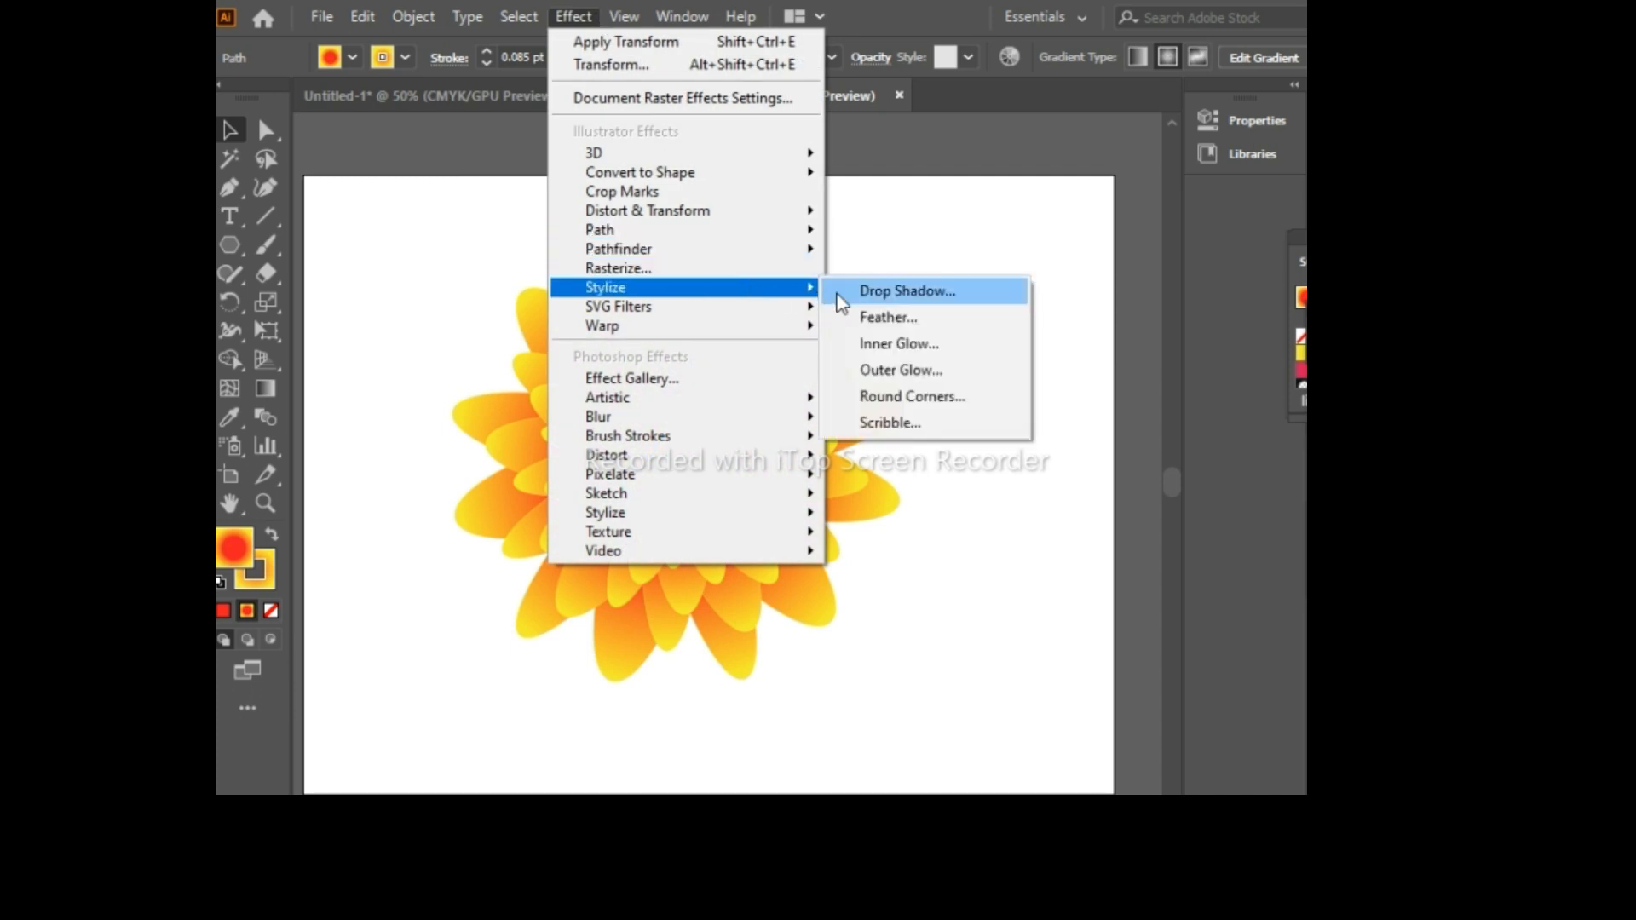
{"action": "left_click", "coordinate": [840, 298]}
{"action": "left_click", "coordinate": [994, 416]}
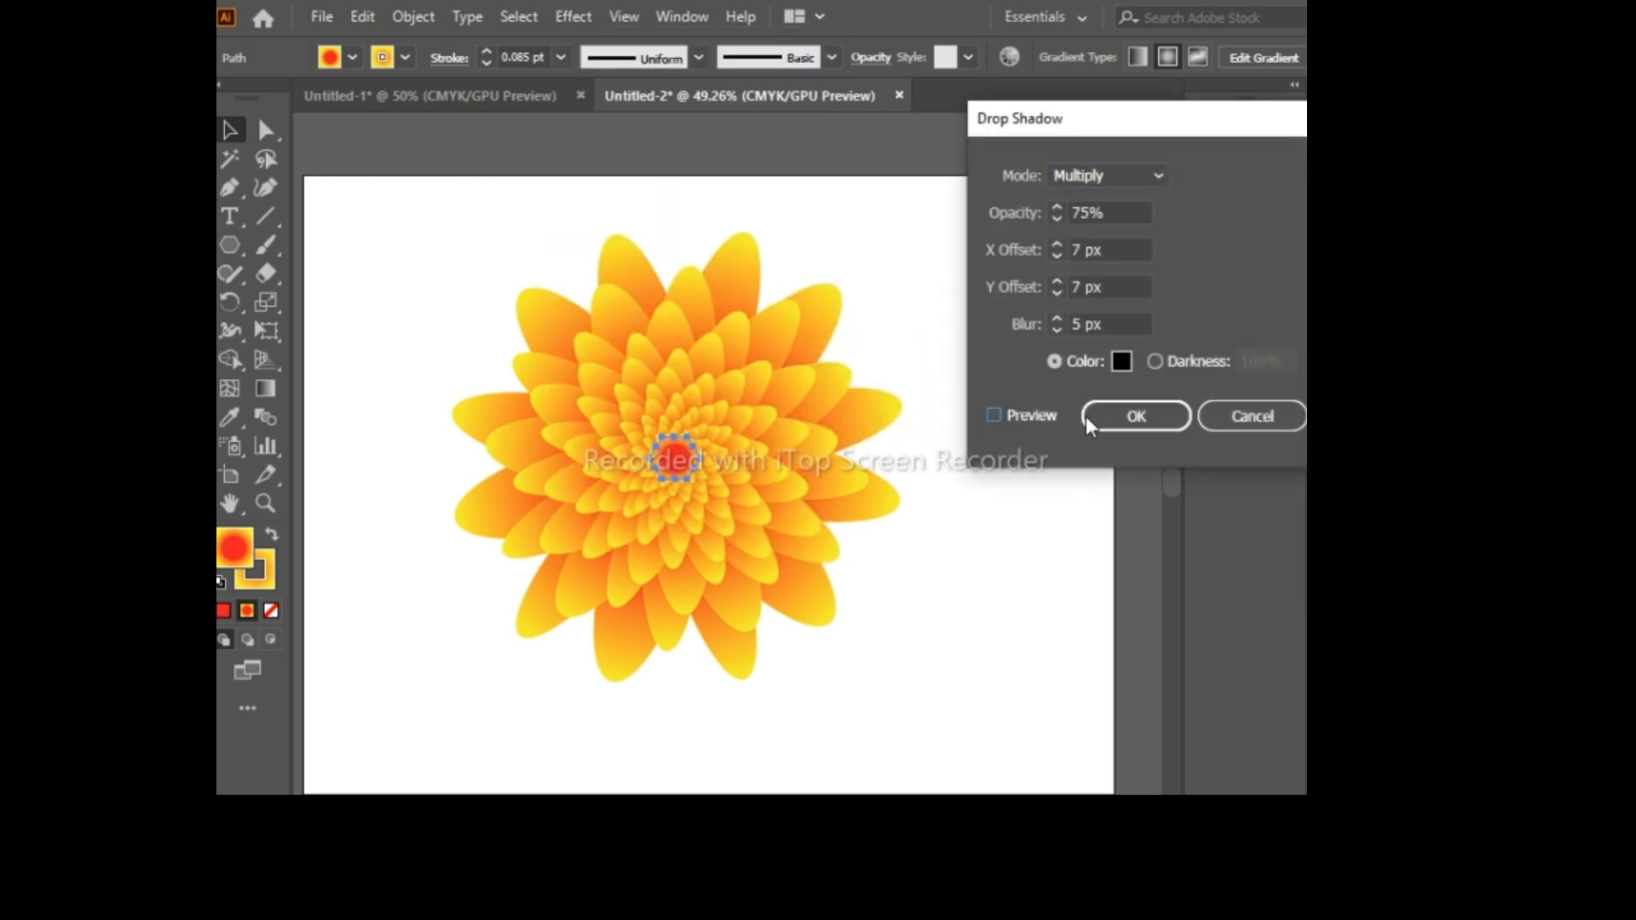
{"action": "left_click", "coordinate": [1134, 415]}
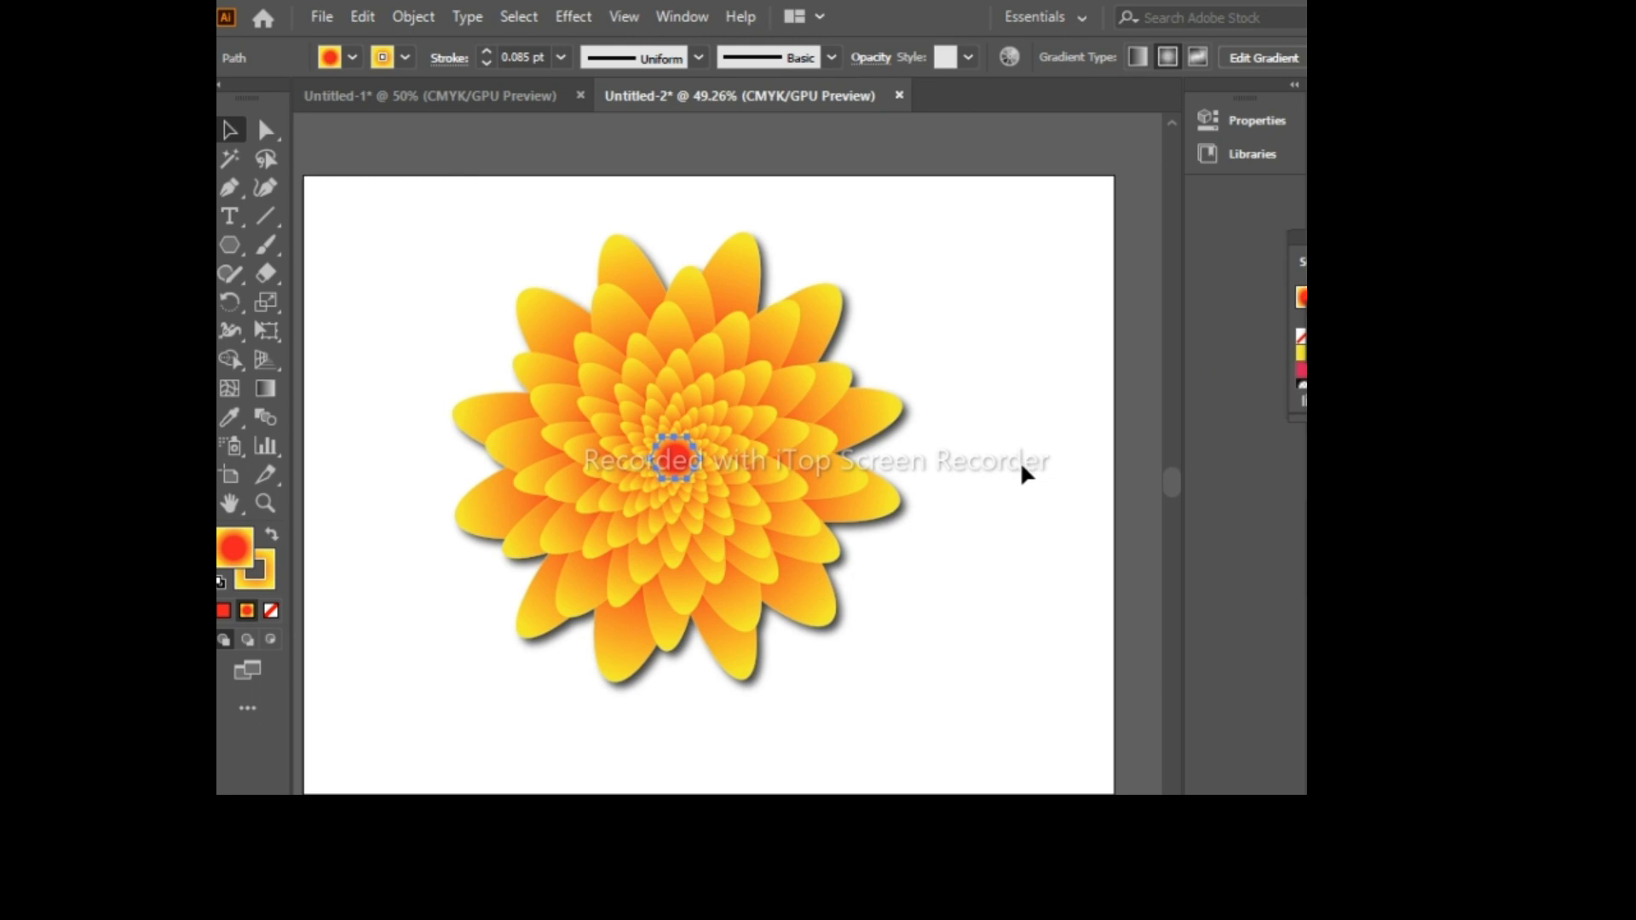
{"action": "left_click", "coordinate": [1026, 470]}
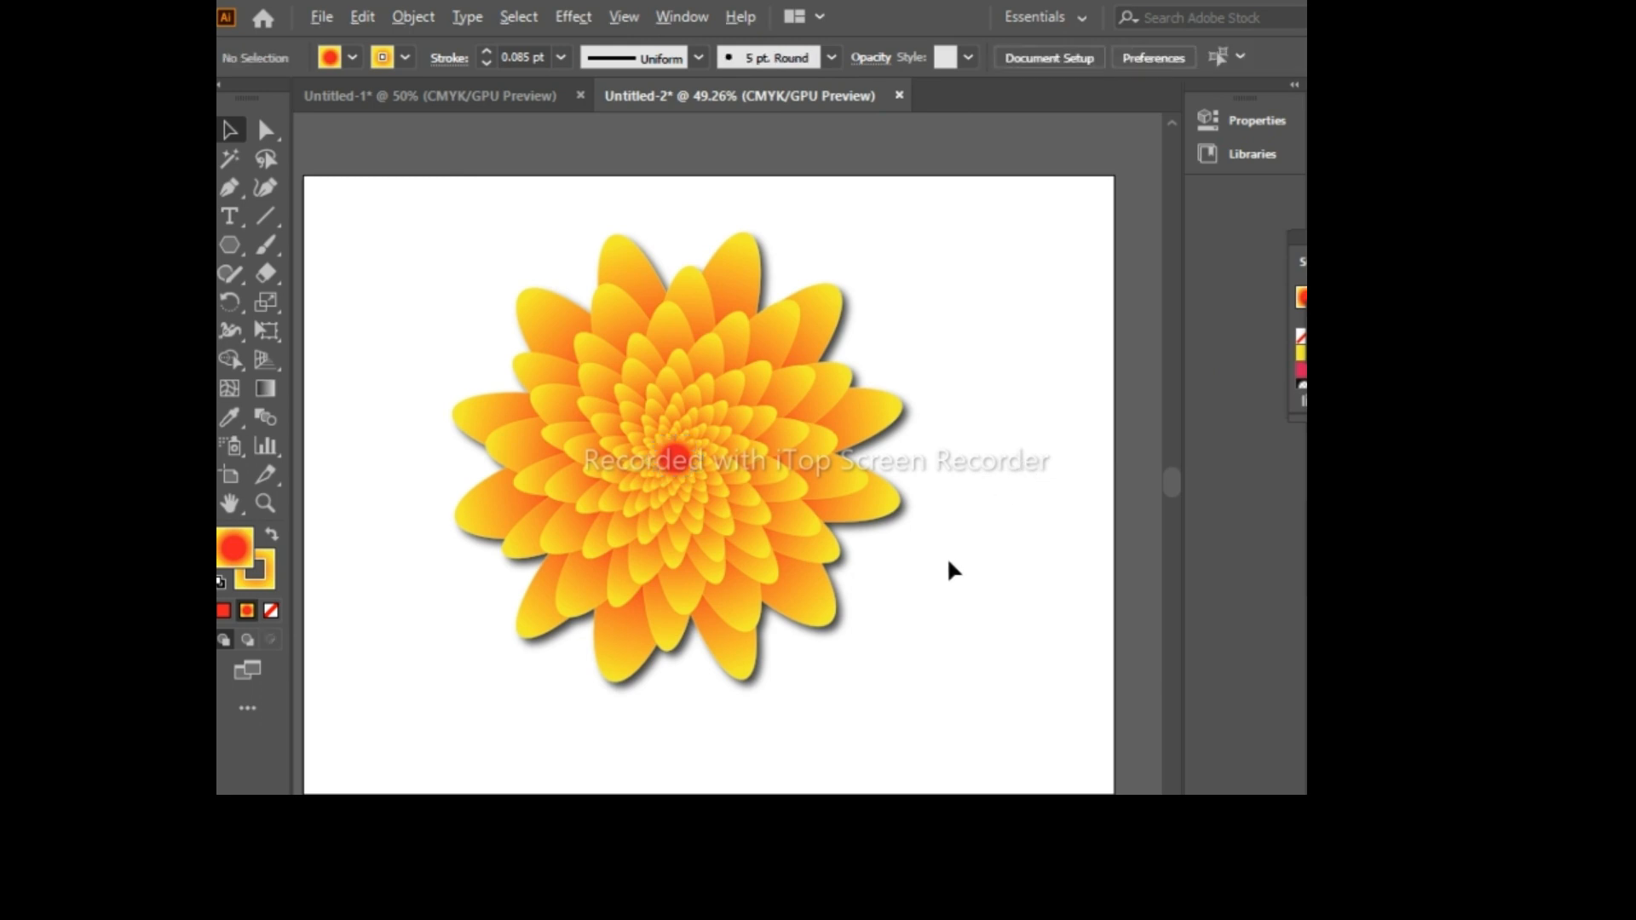
{"action": "scroll", "coordinate": [952, 569], "scroll_direction": "down", "scroll_amount": 1}
{"action": "scroll", "coordinate": [953, 569], "scroll_direction": "up", "scroll_amount": 2}
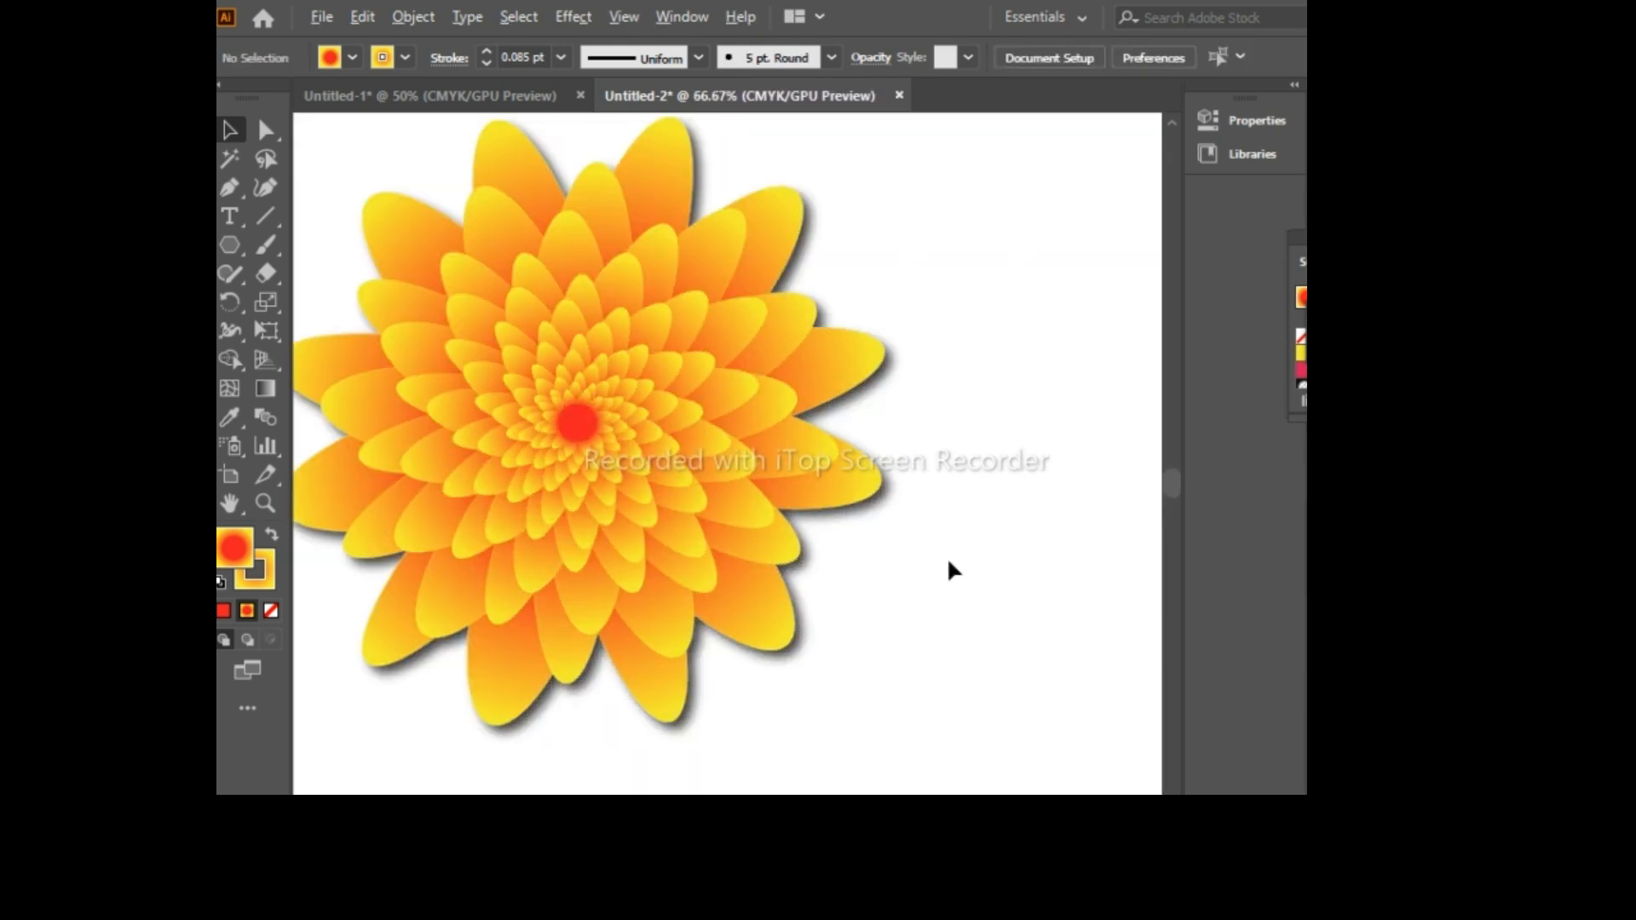
{"action": "scroll", "coordinate": [952, 569], "scroll_direction": "down", "scroll_amount": 1}
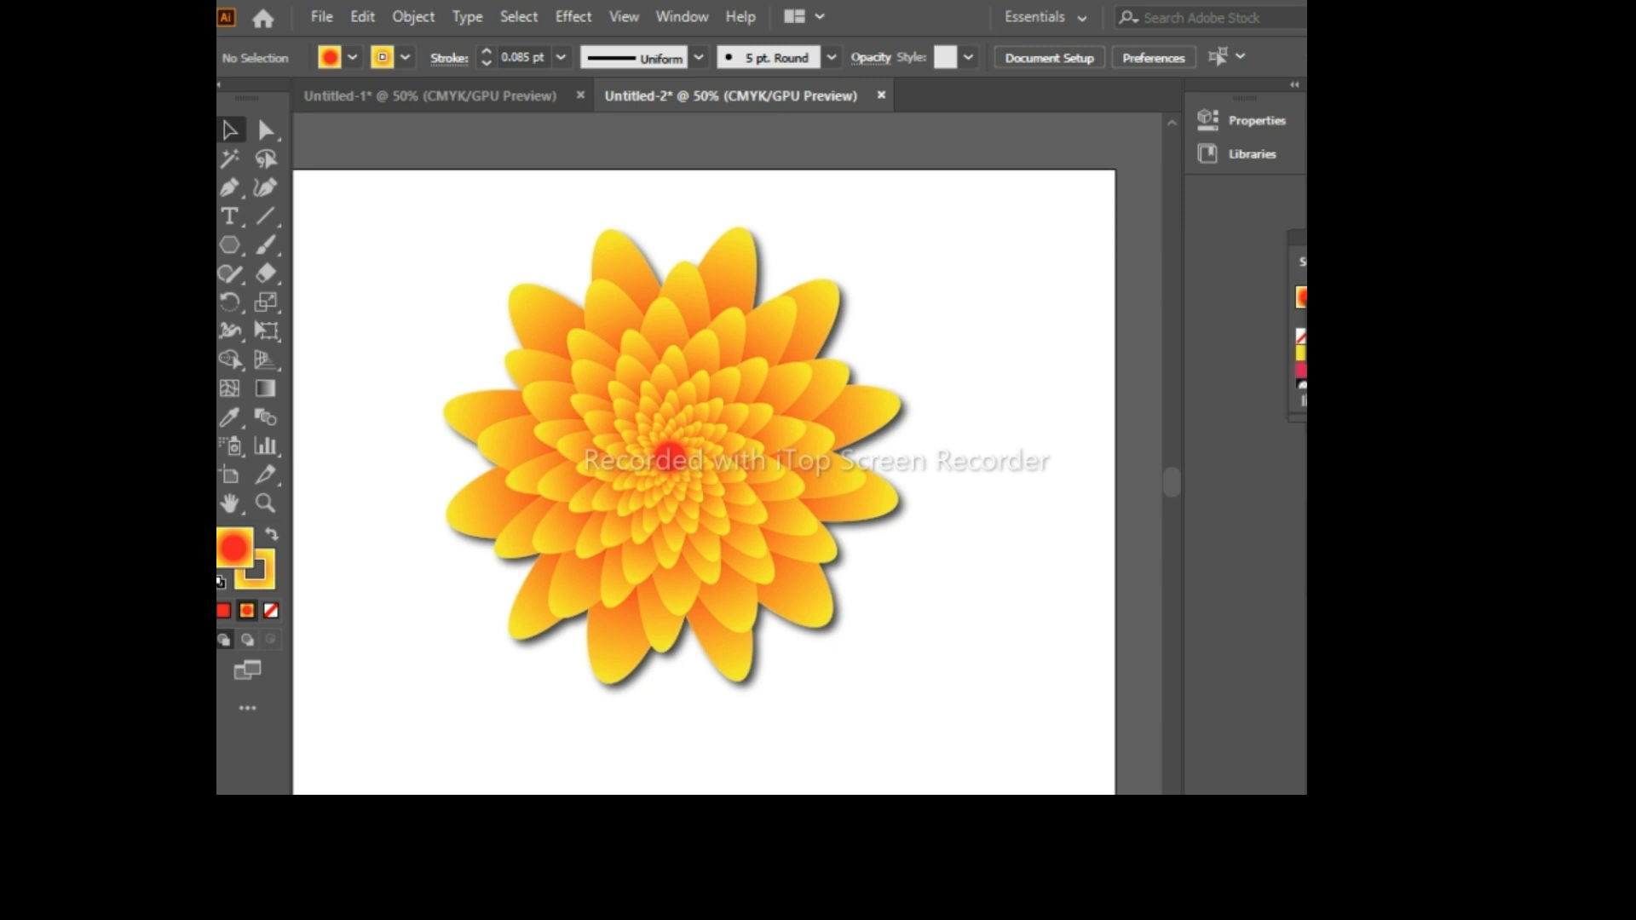